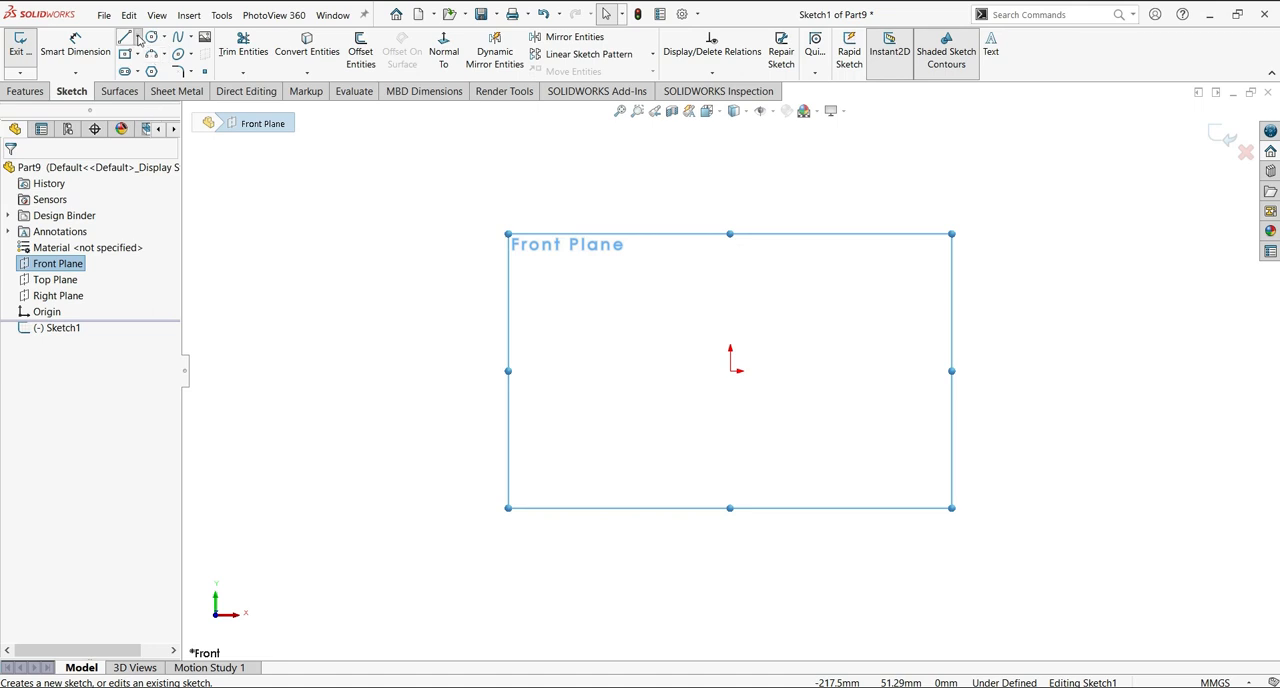
Sketch a vertical construction line on the Front Plane, running above and below the origin.
{"action": "left_click", "coordinate": [126, 37]}
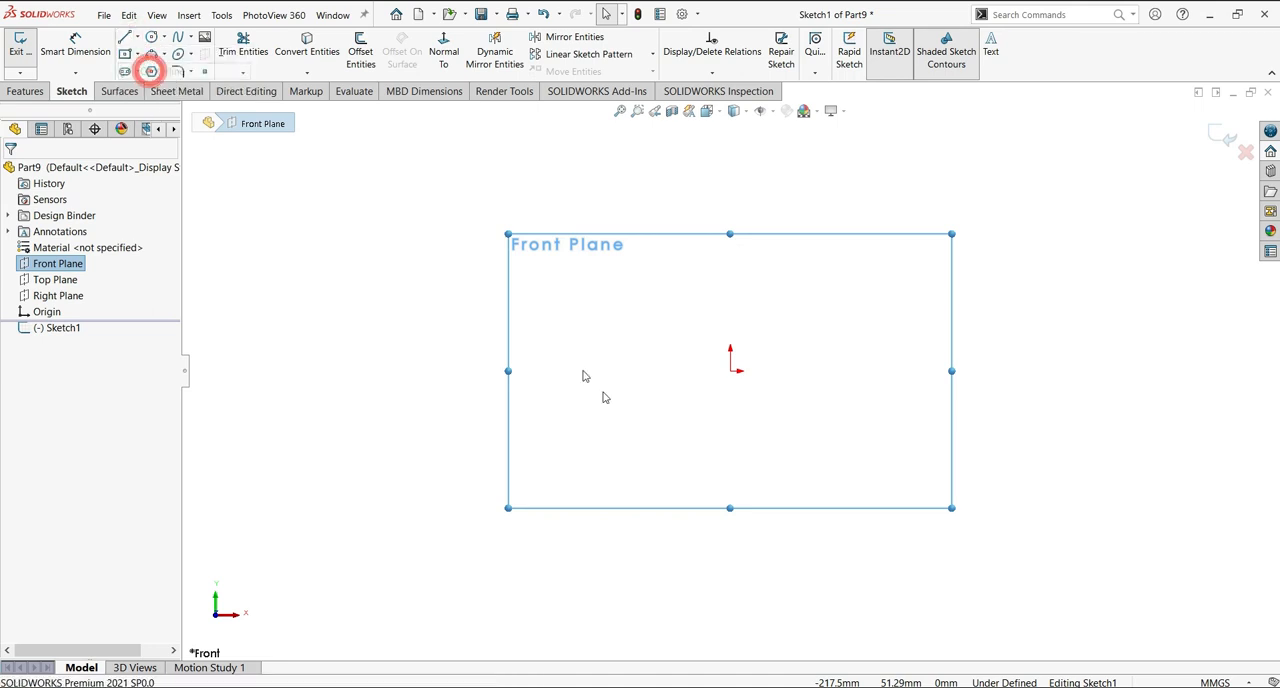
{"action": "left_click", "coordinate": [730, 488]}
{"action": "key", "text": "Escape"}
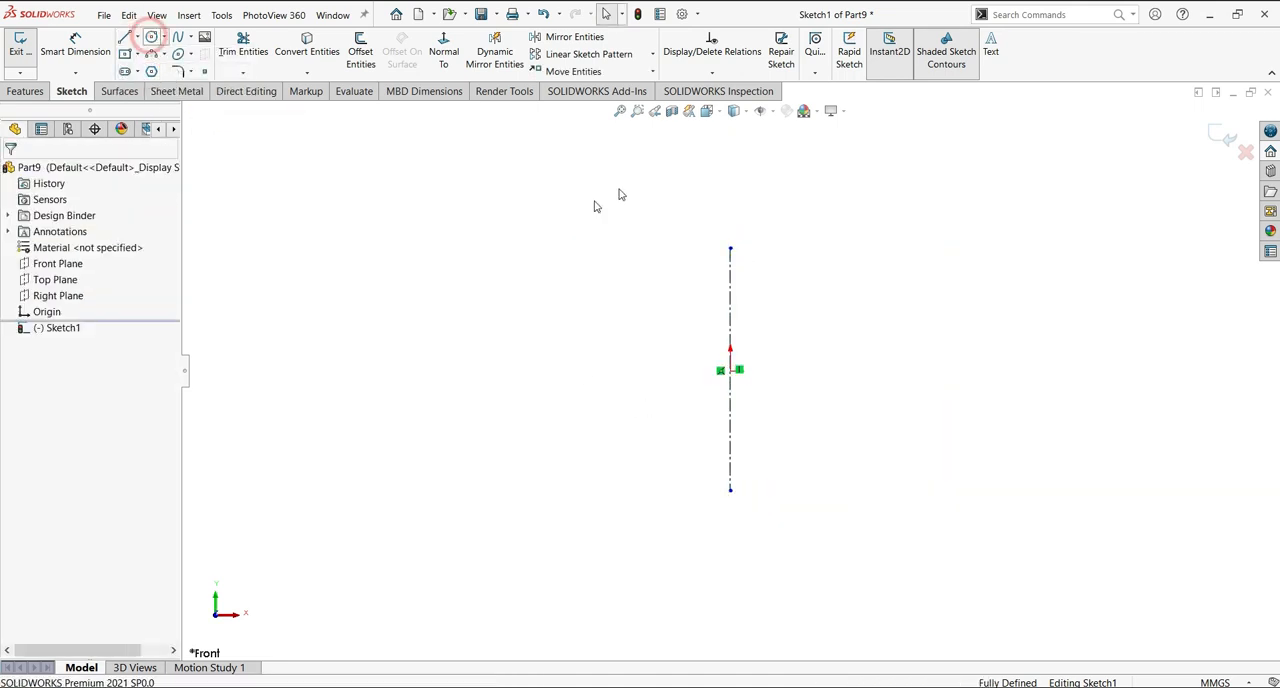
Sketch one circle centred on each end of the vertical centreline, the upper about 26 mm in diameter and the lower one larger.
{"action": "left_click", "coordinate": [730, 248]}
{"action": "left_click", "coordinate": [752, 226]}
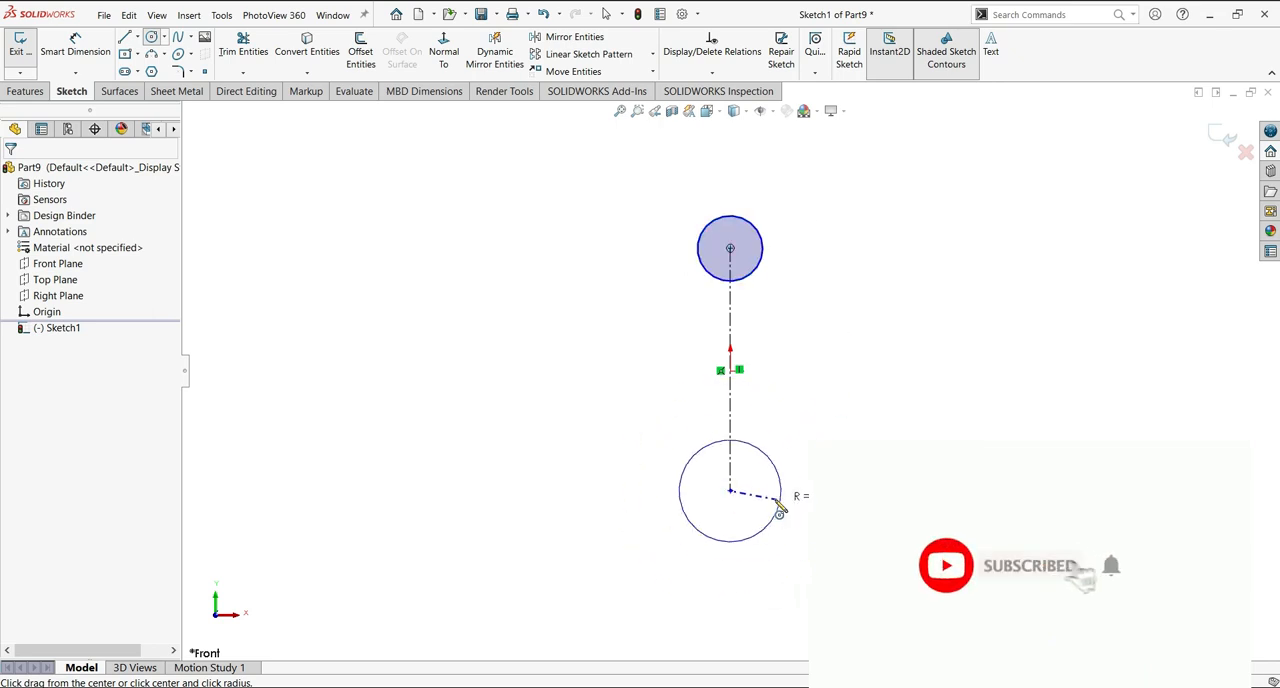
{"action": "left_click", "coordinate": [779, 495]}
Dimension the upper circle to 15 mm diameter and the lower circle to 24 mm diameter.
{"action": "left_click", "coordinate": [78, 52]}
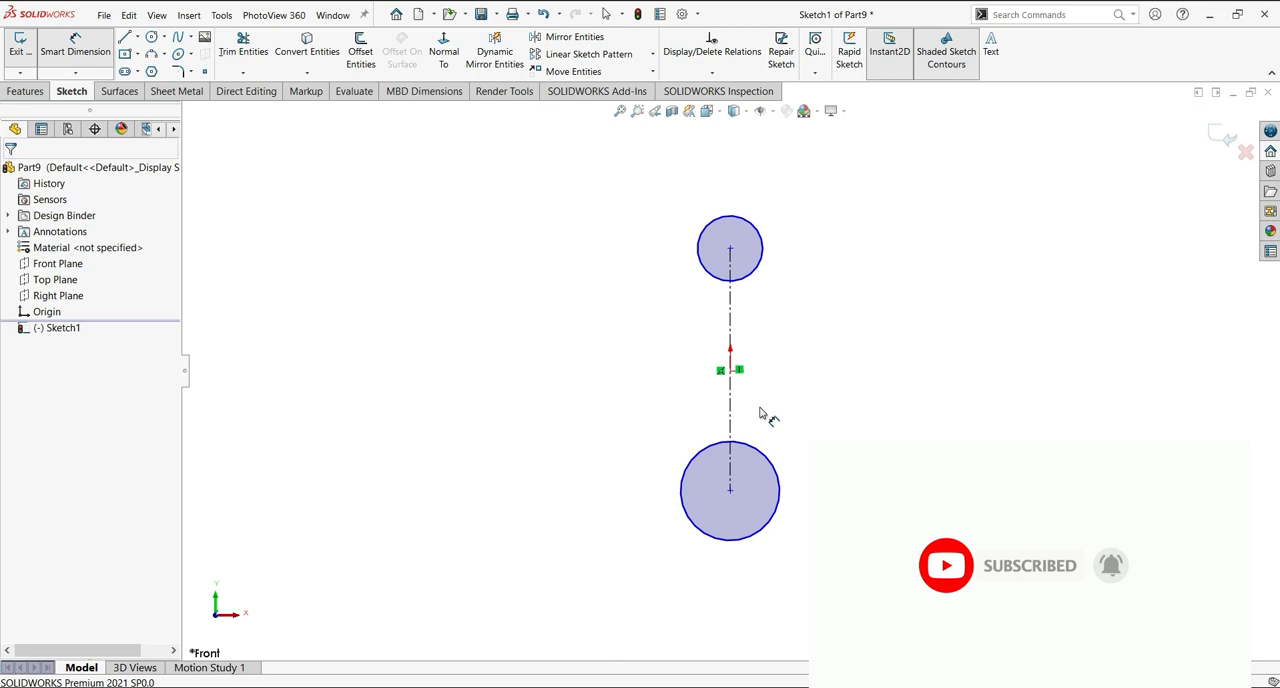
{"action": "left_click", "coordinate": [762, 238]}
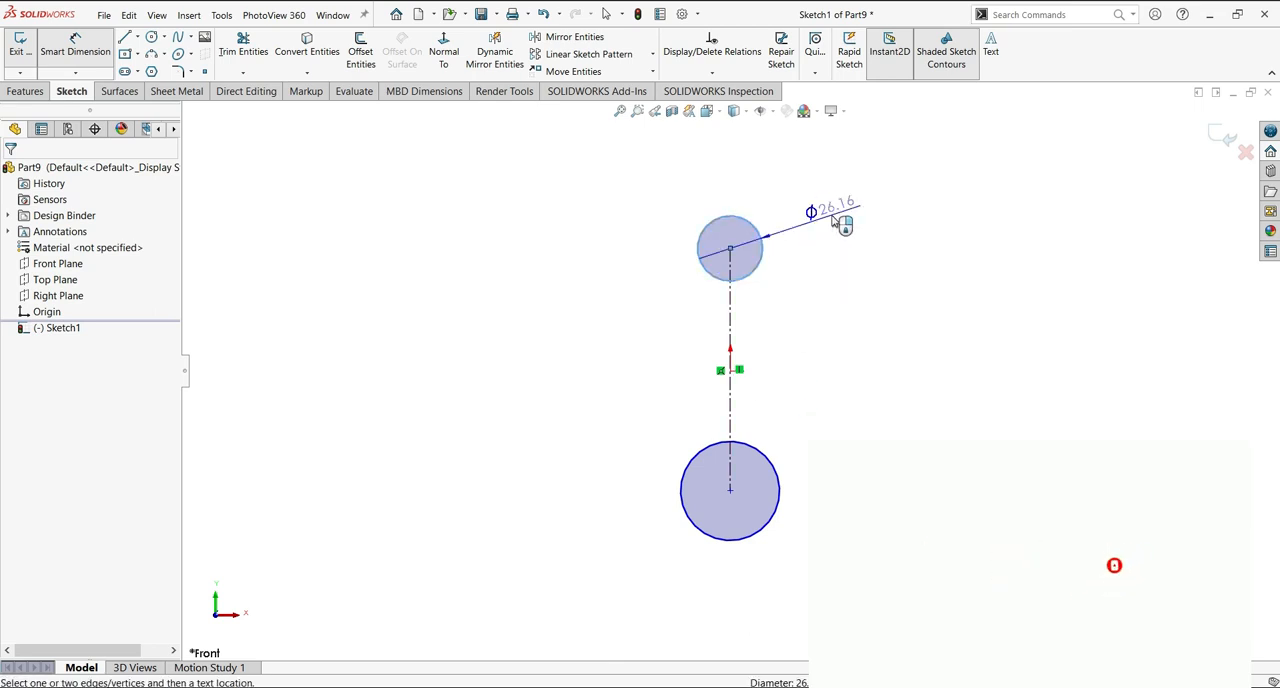
{"action": "left_click", "coordinate": [897, 226]}
{"action": "type", "text": "15"}
{"action": "key", "text": "Return"}
{"action": "left_click", "coordinate": [780, 501]}
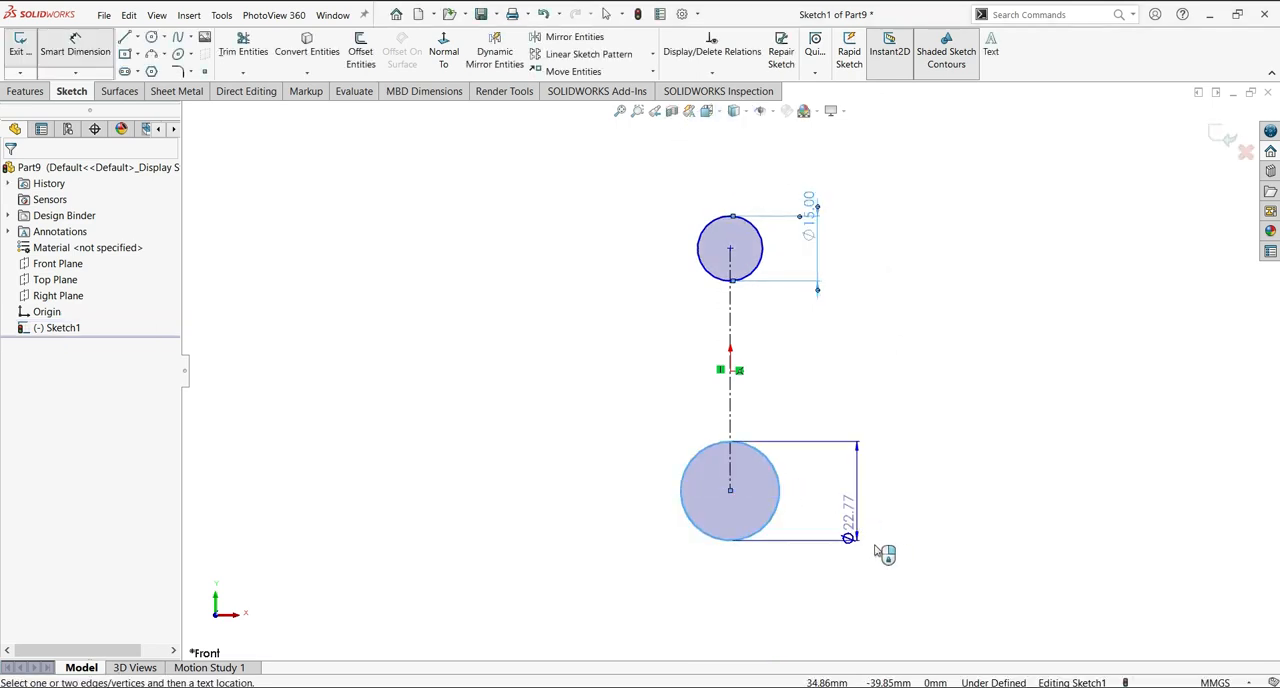
{"action": "left_click", "coordinate": [884, 516]}
{"action": "type", "text": "24"}
{"action": "key", "text": "Return"}
Sketch a concentric outer circle about 23 mm in diameter around the upper circle and about 38 mm around the lower one.
{"action": "left_click", "coordinate": [153, 38]}
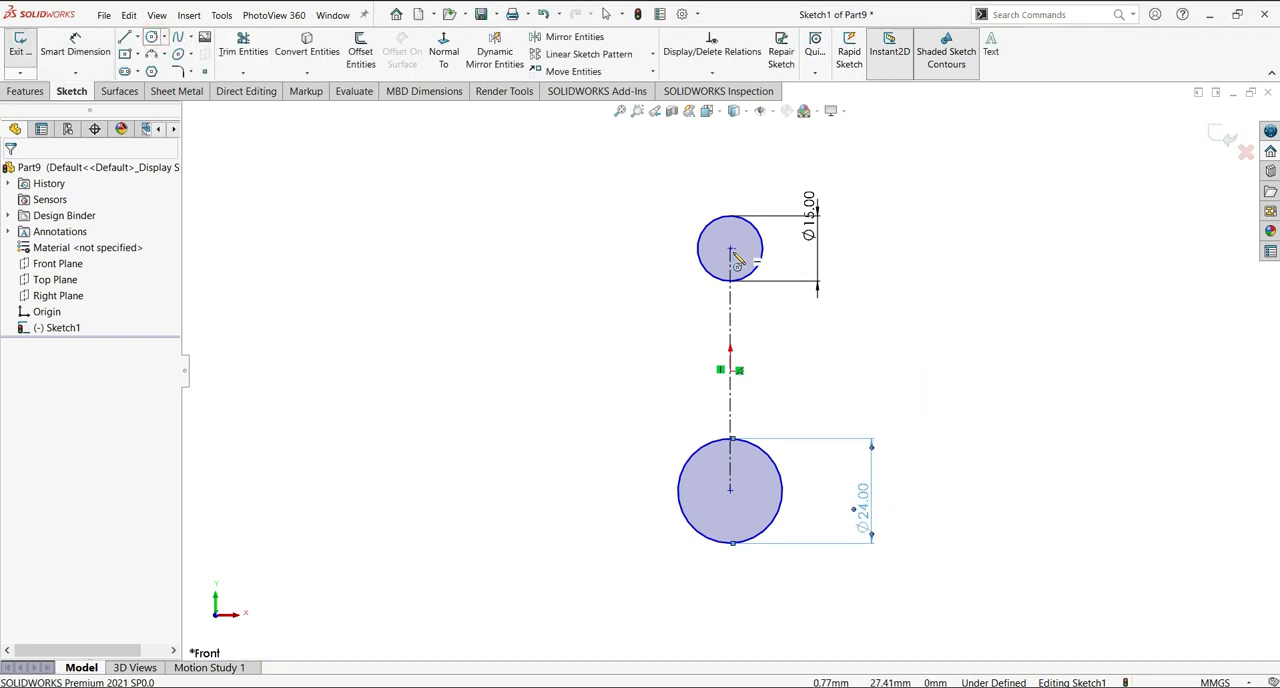
{"action": "left_click", "coordinate": [730, 249]}
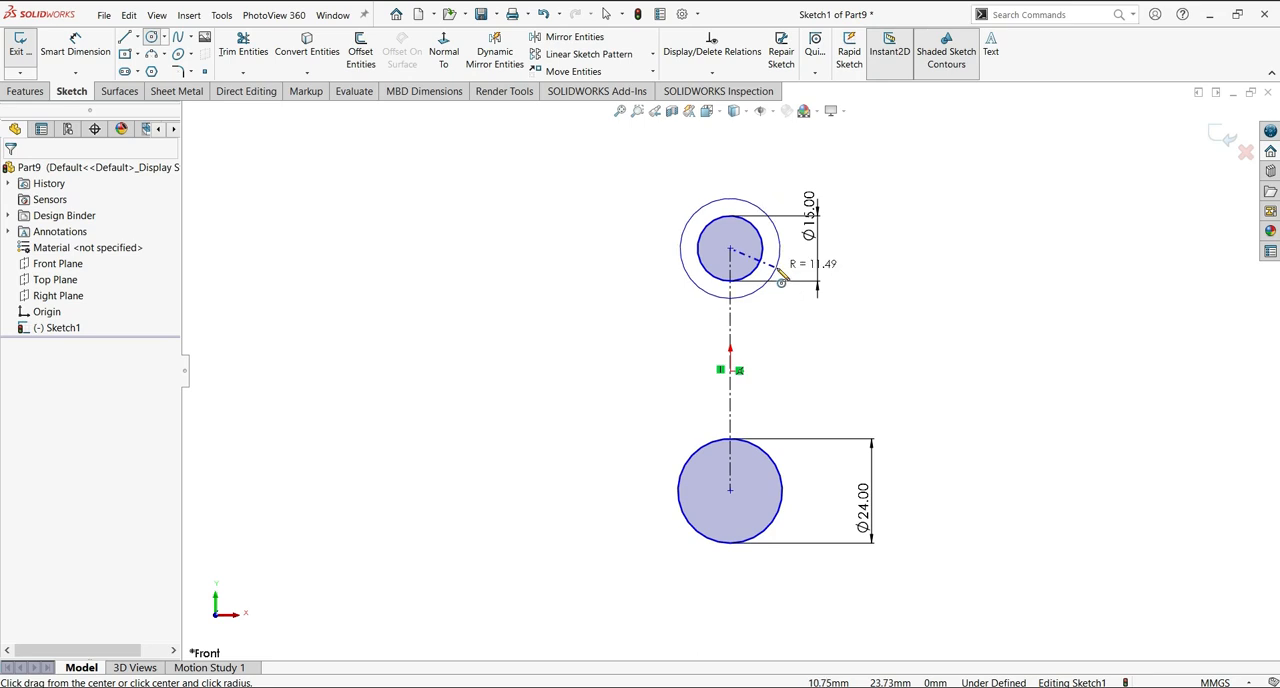
{"action": "left_click", "coordinate": [781, 279]}
{"action": "left_click", "coordinate": [807, 464]}
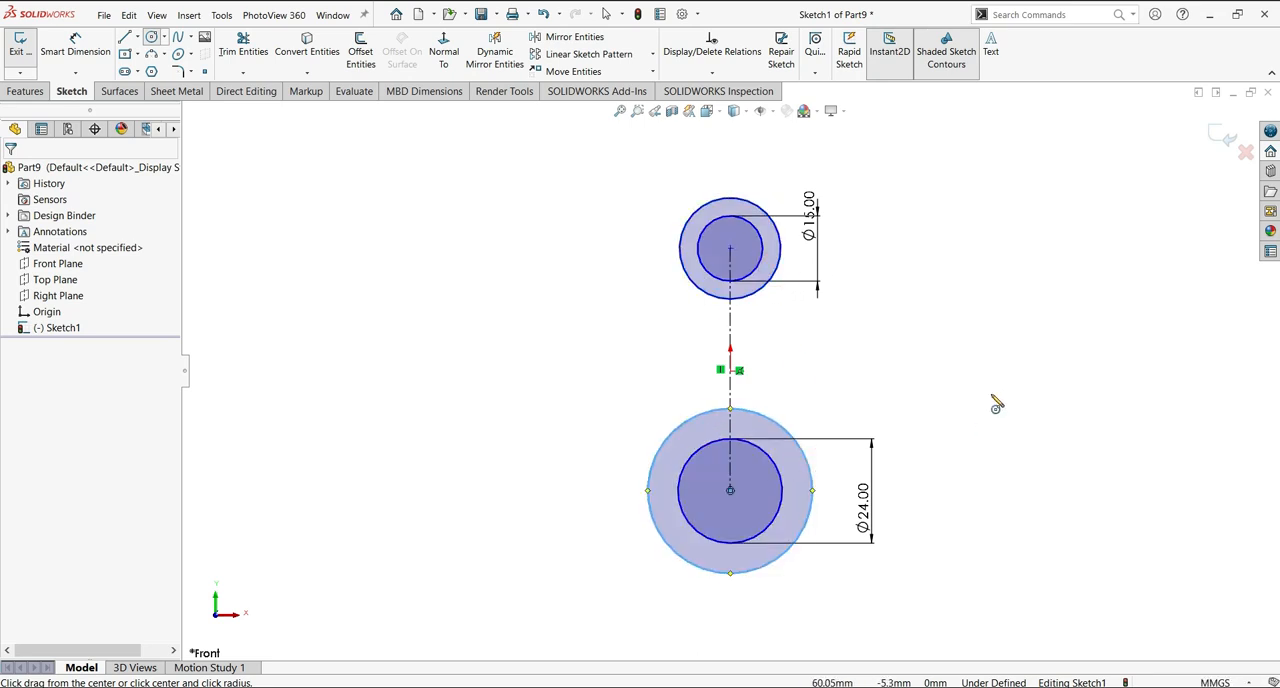
Dimension the lower outer circle to 48 mm diameter and the upper outer circle to 25 mm diameter.
{"action": "left_click", "coordinate": [92, 47]}
{"action": "left_click", "coordinate": [774, 560]}
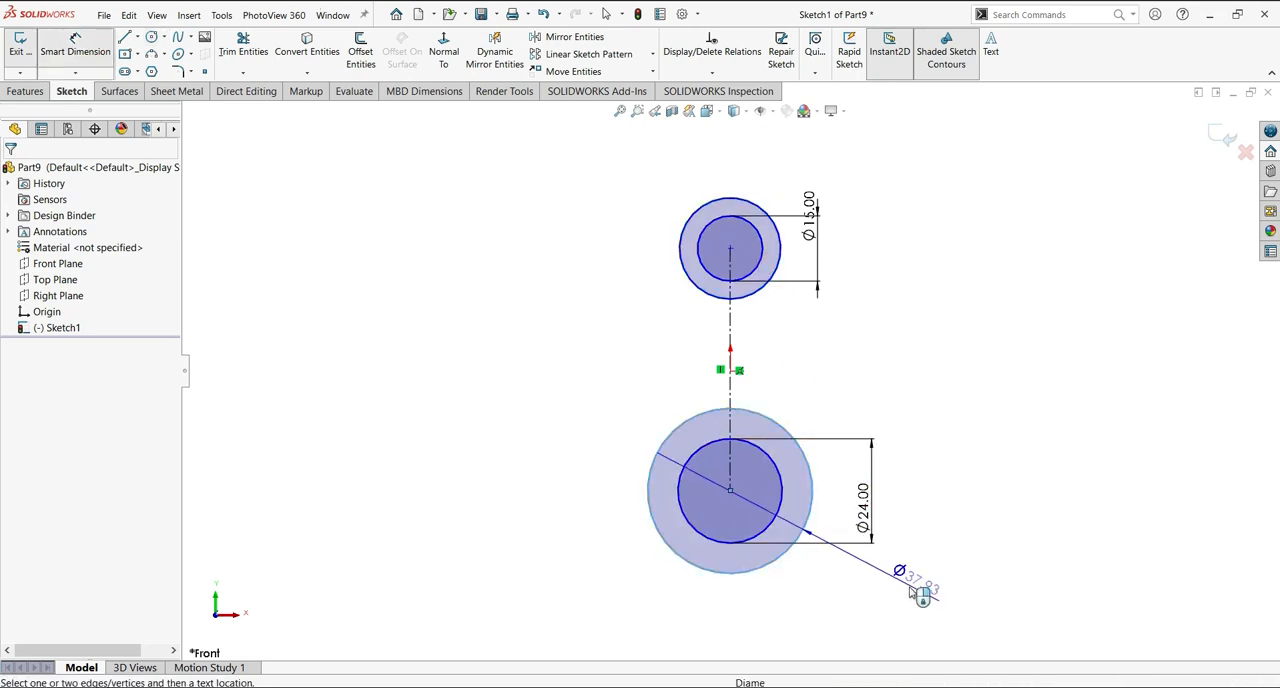
{"action": "left_click", "coordinate": [855, 620]}
{"action": "type", "text": "48"}
{"action": "key", "text": "Return"}
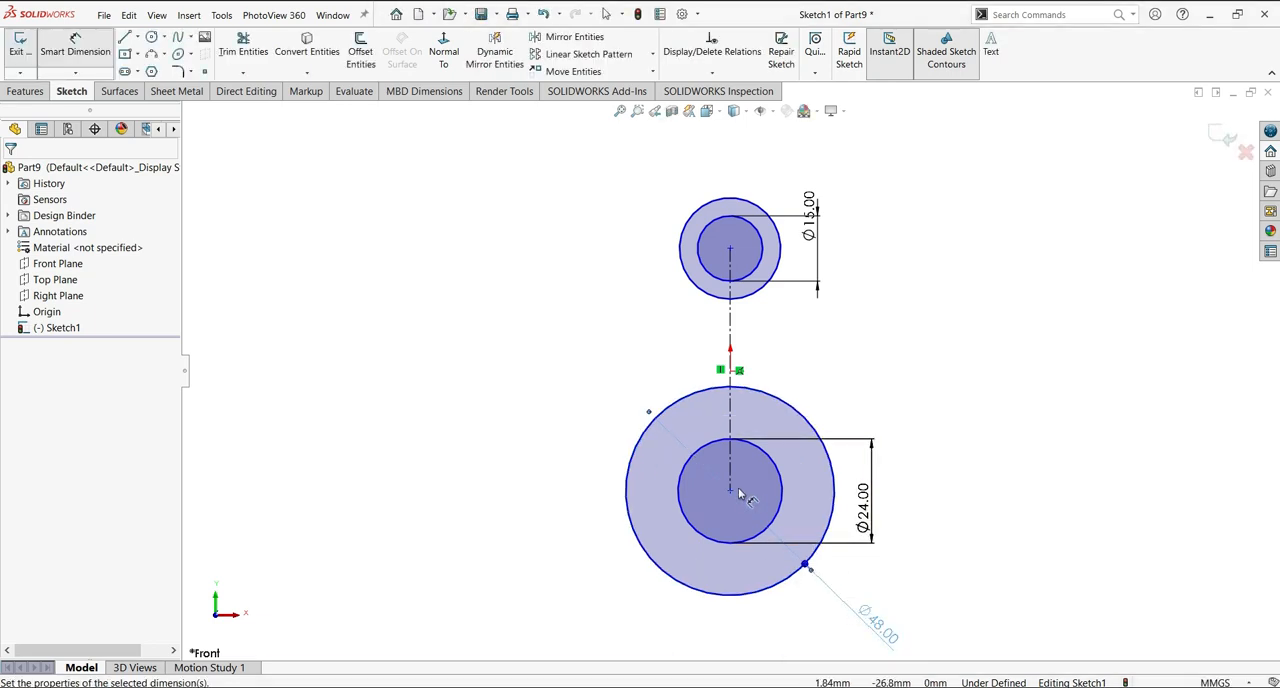
{"action": "left_click", "coordinate": [779, 262]}
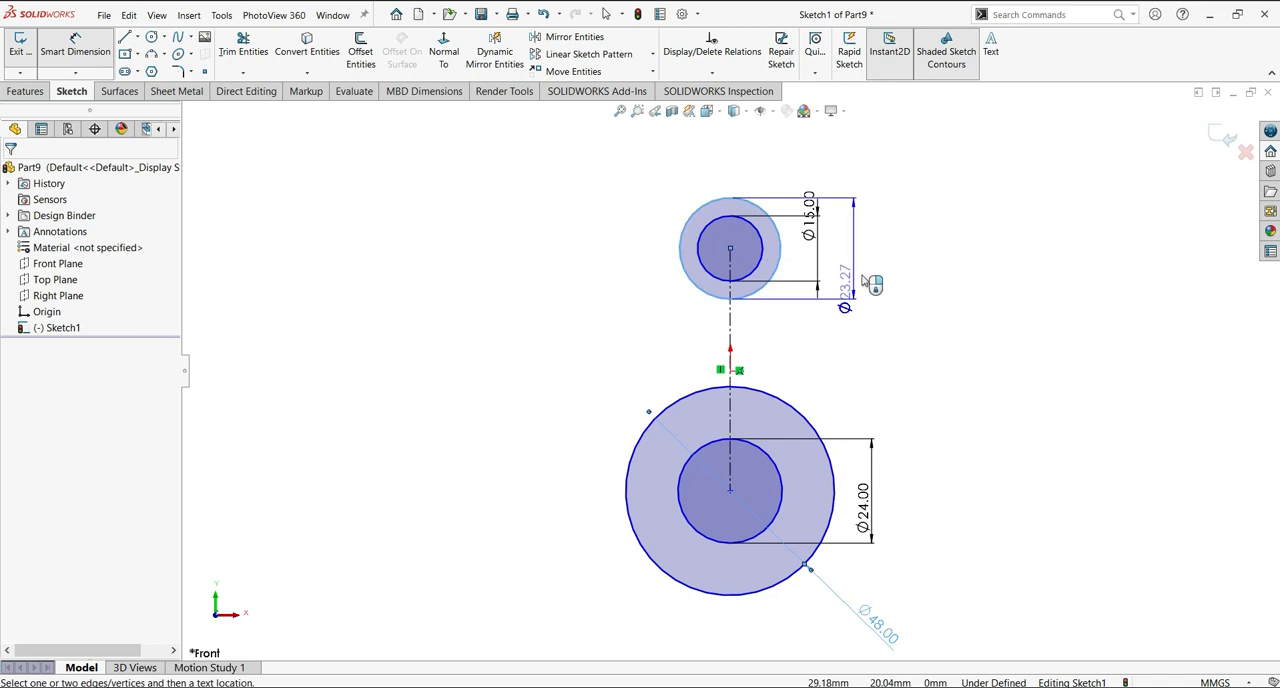
{"action": "left_click", "coordinate": [866, 262]}
{"action": "type", "text": "25"}
{"action": "key", "text": "Return"}
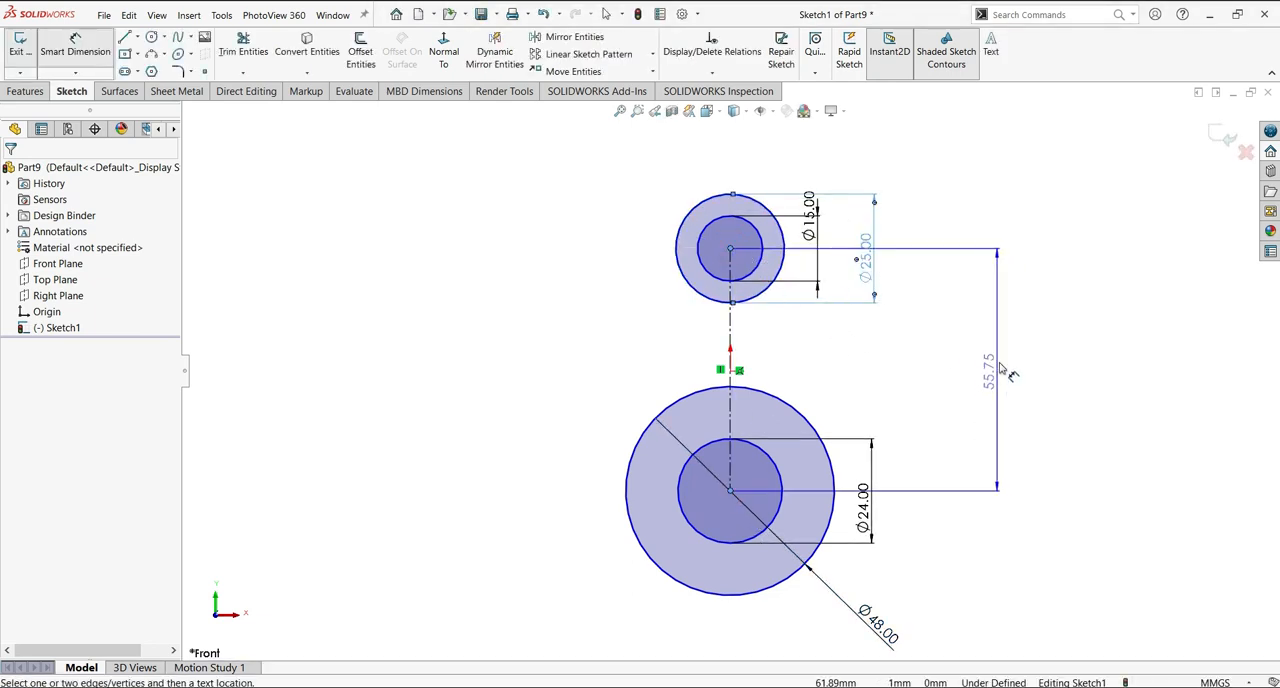
Dimension the vertical distance between the upper and lower circle centres to 120 mm.
{"action": "left_click", "coordinate": [1049, 373]}
{"action": "type", "text": "120"}
{"action": "key", "text": "Return"}
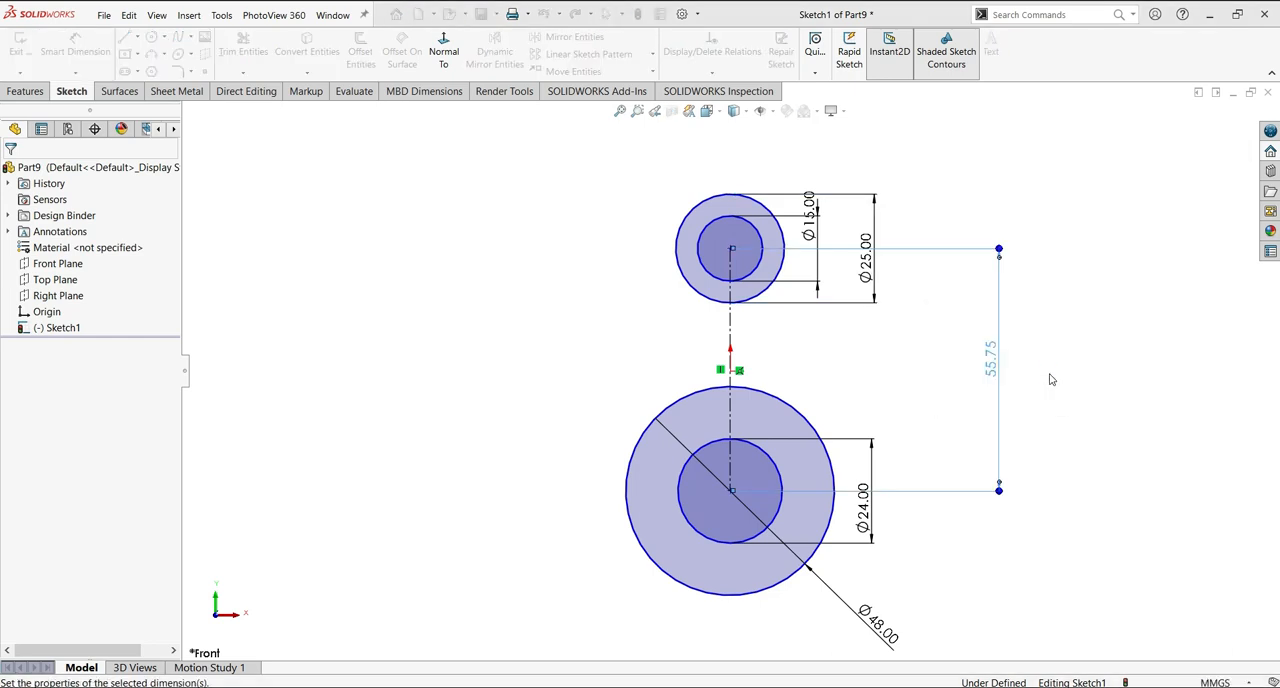
Sketch a slanted line about 89 mm long on the left of the centreline, joining the upper outer circle to the lower outer circle.
{"action": "key", "text": "f"}
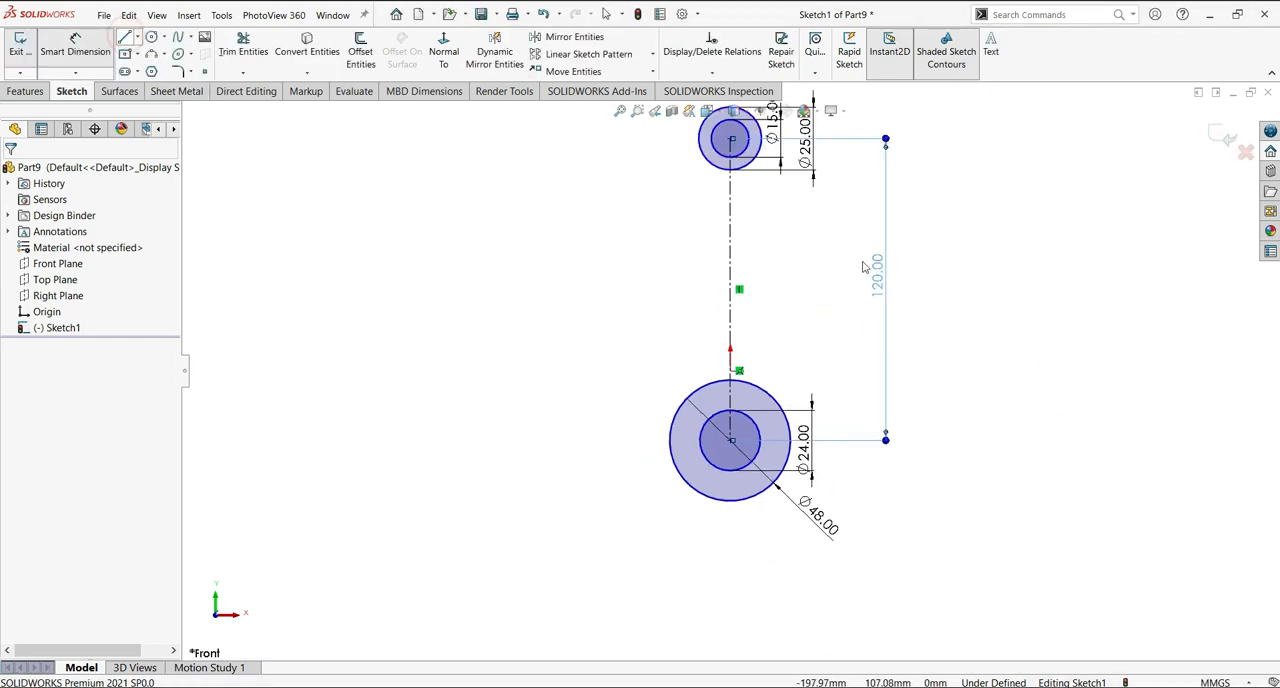
{"action": "key", "text": "l"}
{"action": "left_click", "coordinate": [716, 171]}
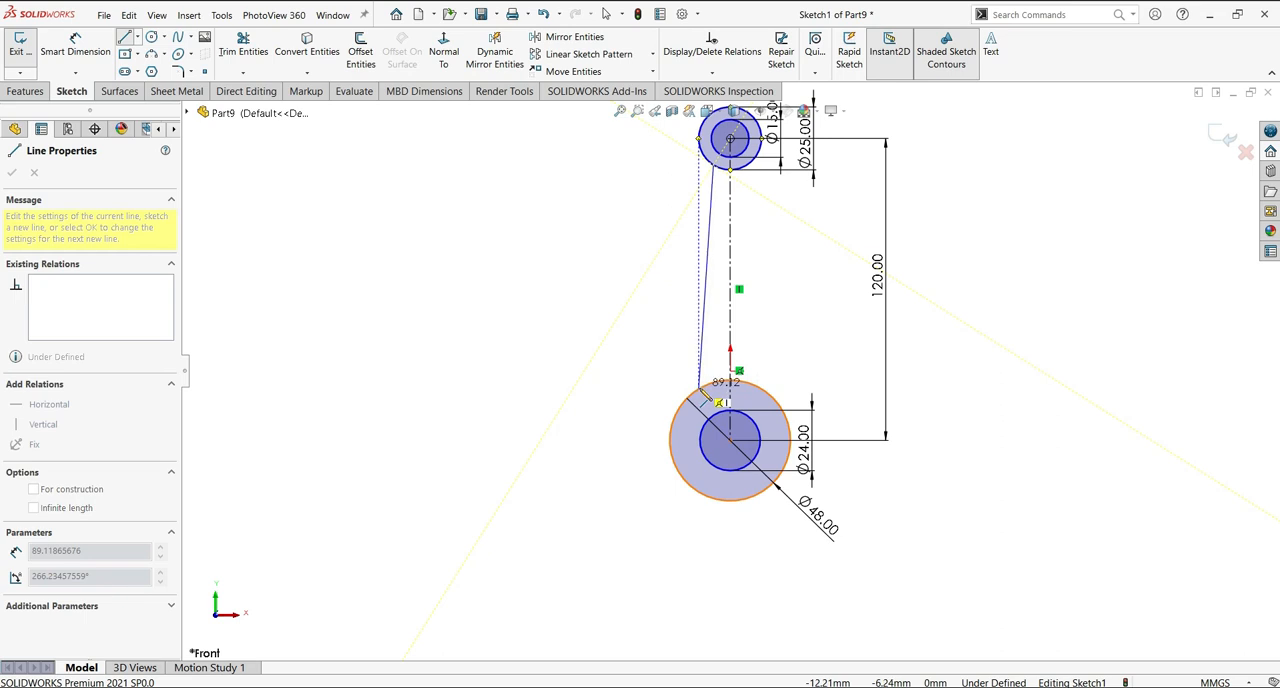
{"action": "left_click", "coordinate": [700, 388]}
{"action": "key", "text": "Escape"}
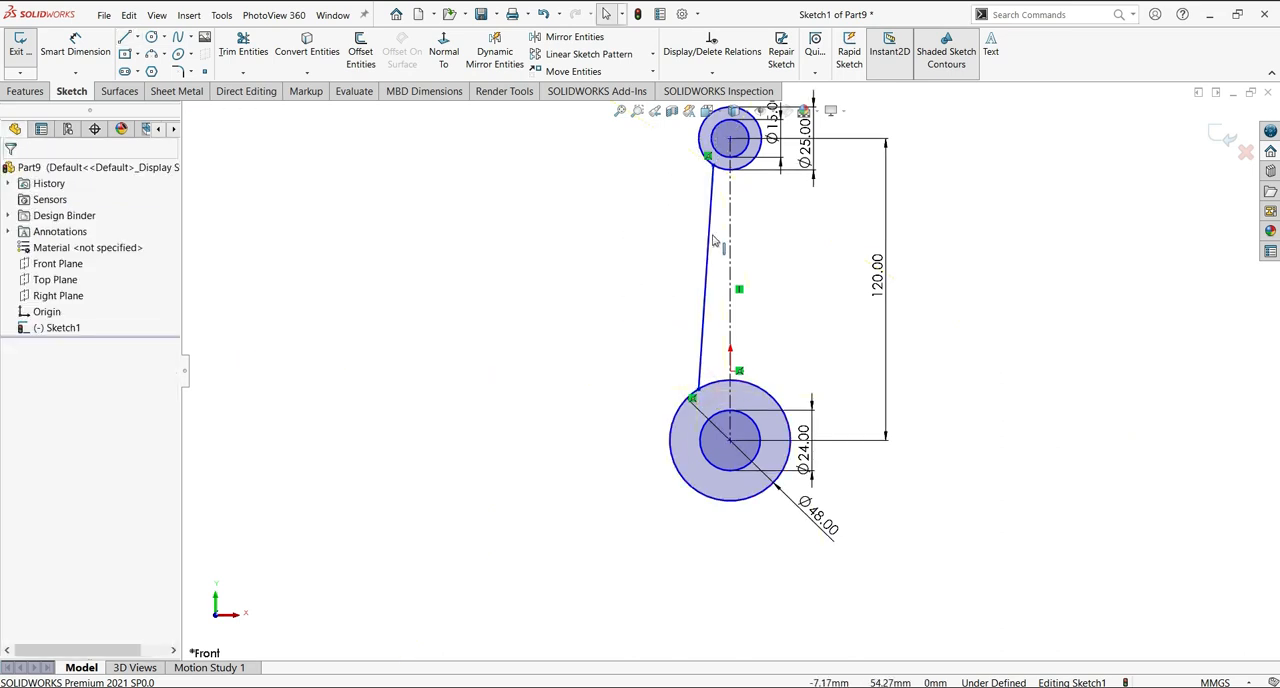
Mirror the slanted line about the vertical centreline and make both side lines symmetric about it.
{"action": "left_click", "coordinate": [574, 37]}
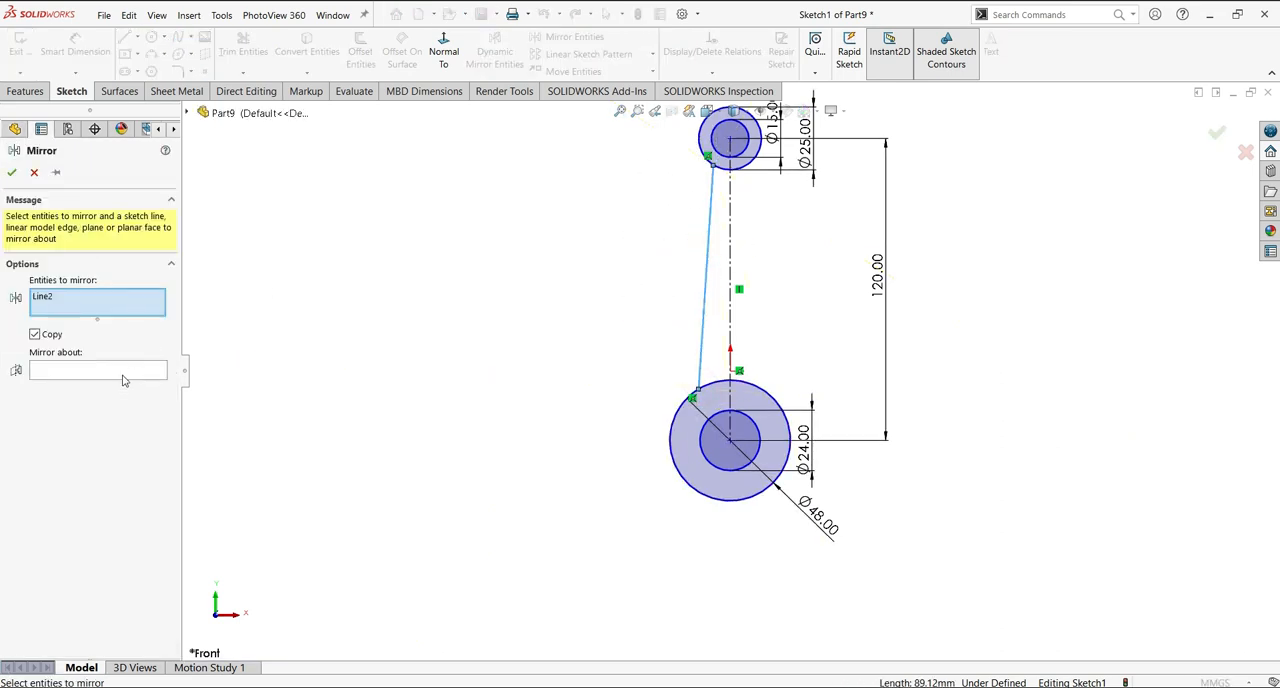
{"action": "left_click", "coordinate": [730, 263]}
{"action": "key", "text": "Return"}
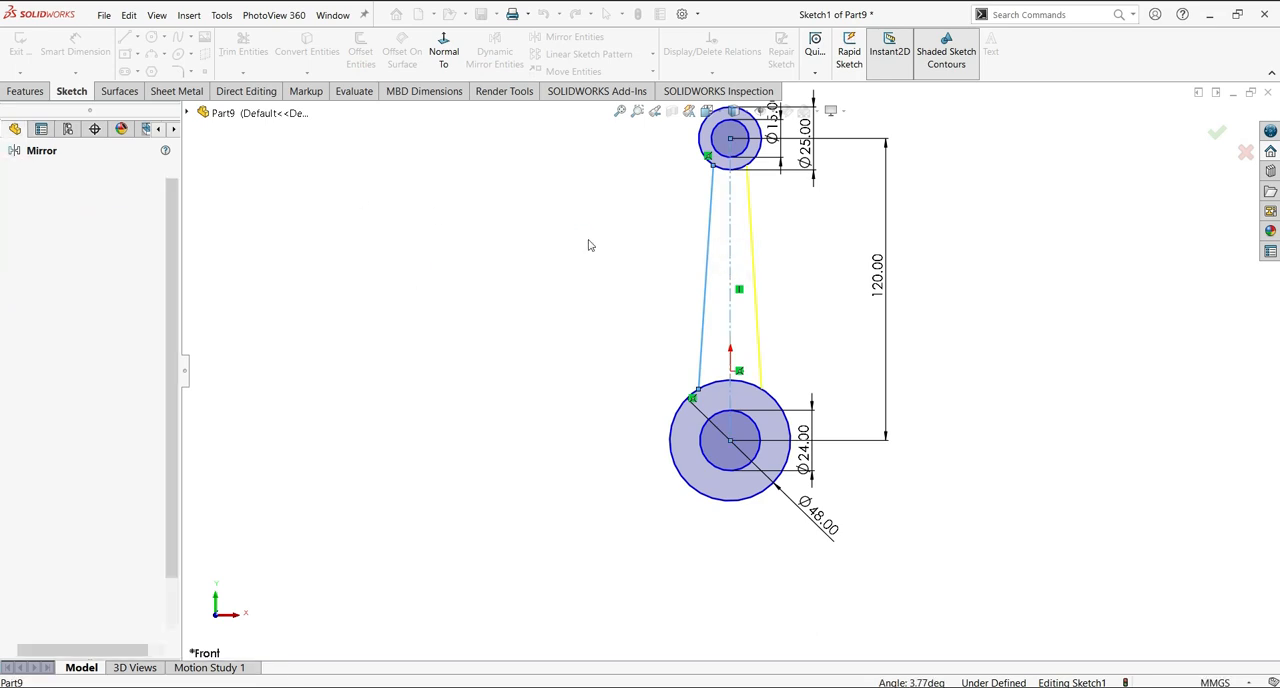
{"action": "left_click", "coordinate": [730, 251], "text": "ctrl"}
{"action": "left_click", "coordinate": [707, 248], "text": "ctrl"}
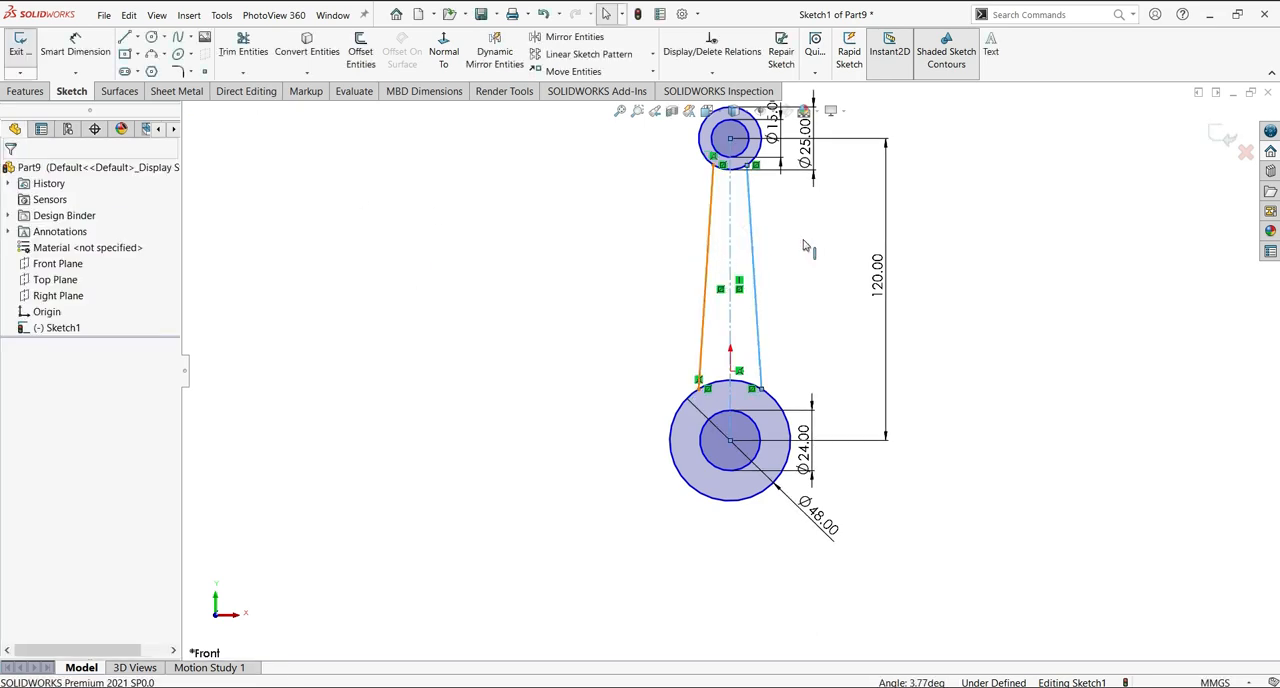
{"action": "left_click", "coordinate": [850, 190]}
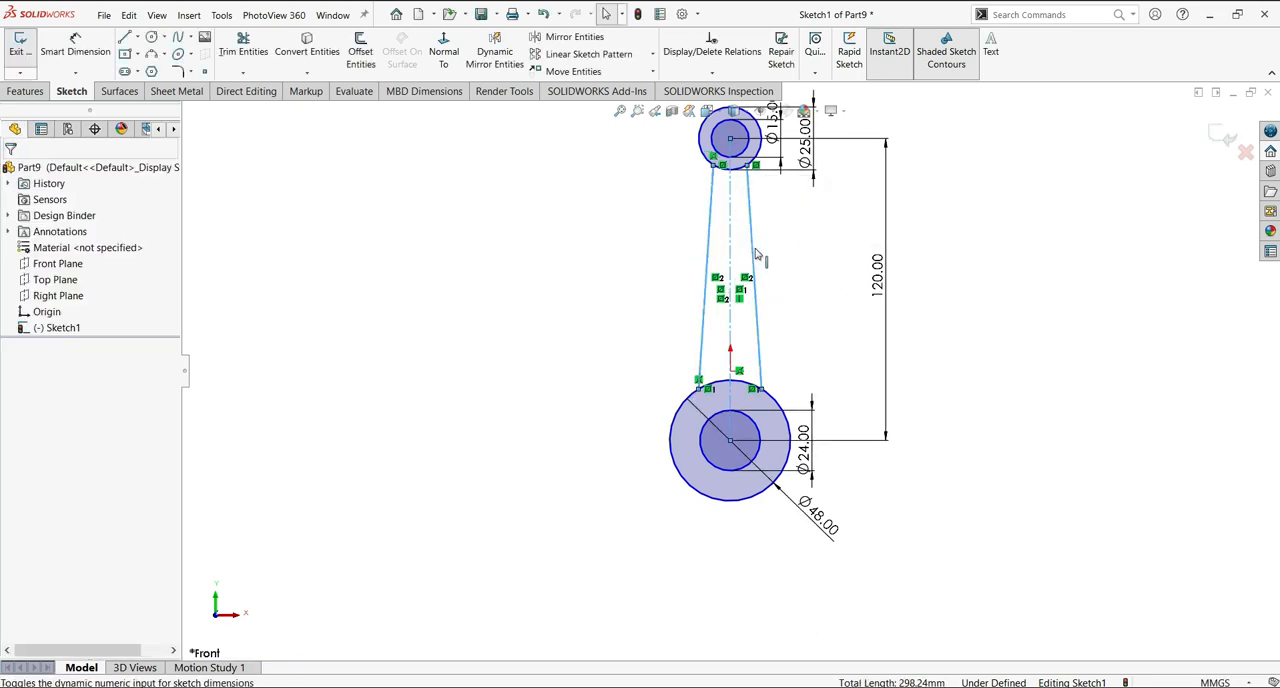
Dimension the width between the side lines to 15 mm at their upper ends and 28 mm at their lower ends.
{"action": "key", "text": "f"}
{"action": "left_click", "coordinate": [75, 45]}
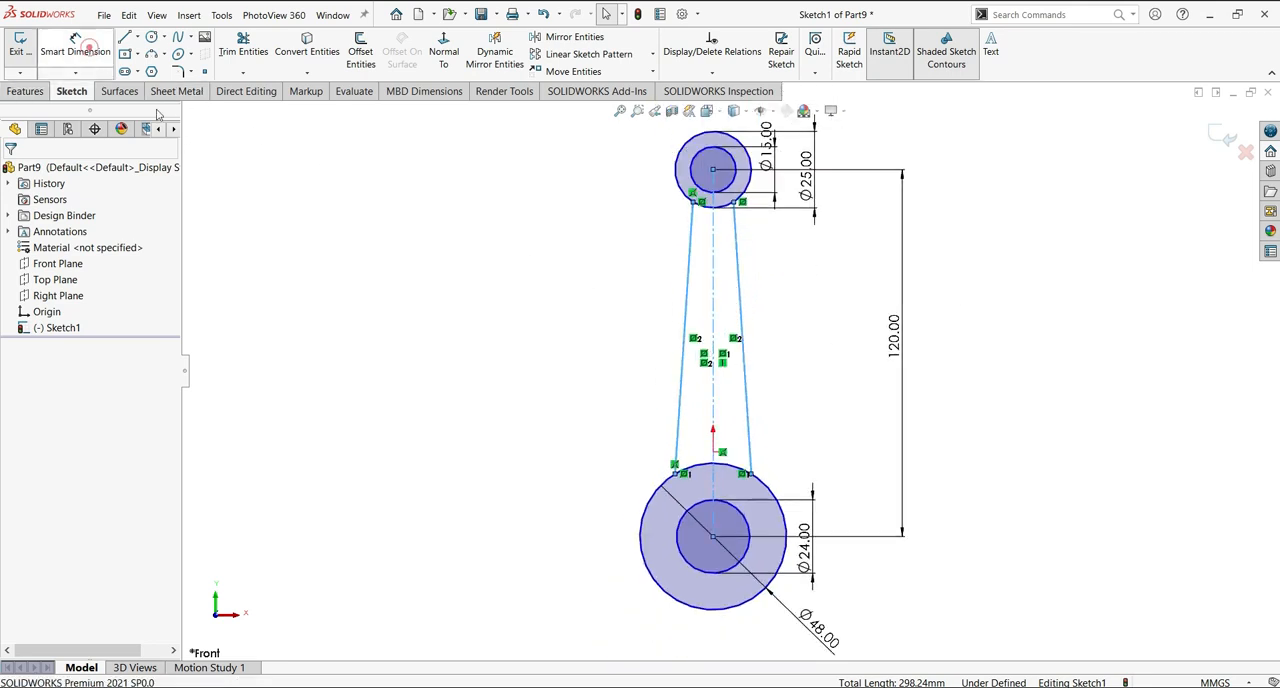
{"action": "scroll", "coordinate": [720, 220], "scroll_direction": "down", "scroll_amount": 1}
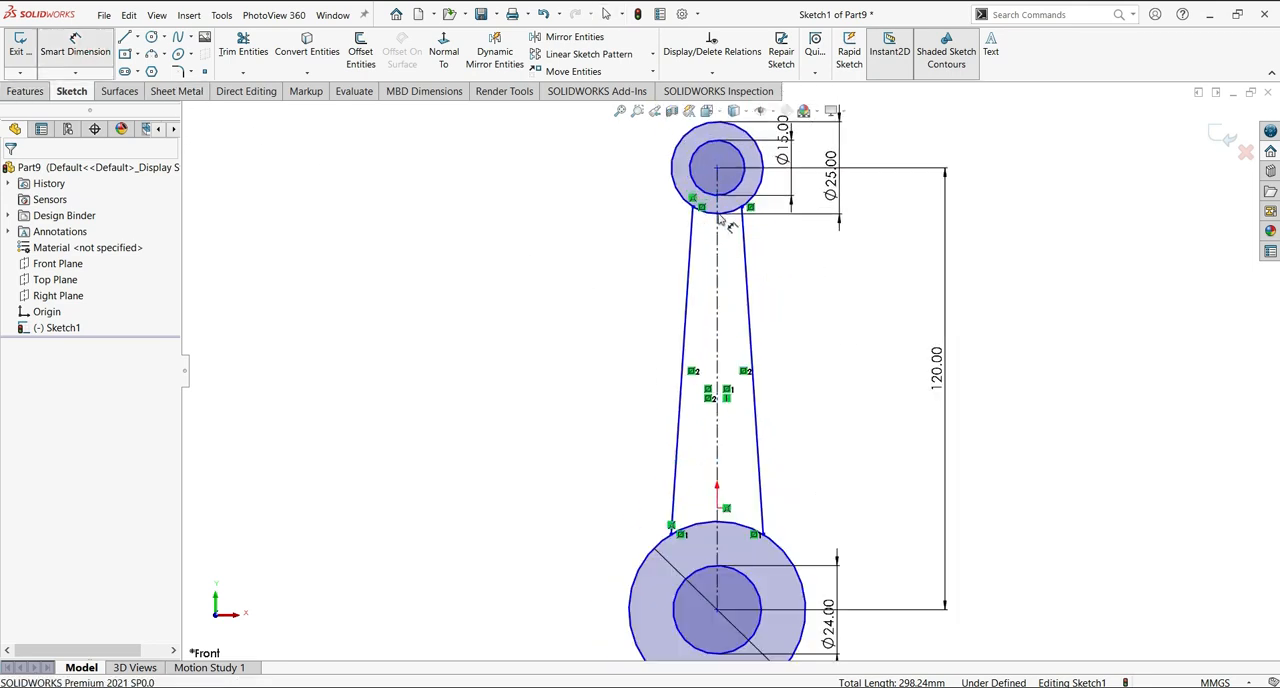
{"action": "left_click", "coordinate": [624, 274]}
{"action": "type", "text": "15"}
{"action": "key", "text": "Return"}
{"action": "left_click", "coordinate": [672, 530]}
{"action": "left_click", "coordinate": [761, 534]}
{"action": "left_click", "coordinate": [492, 459]}
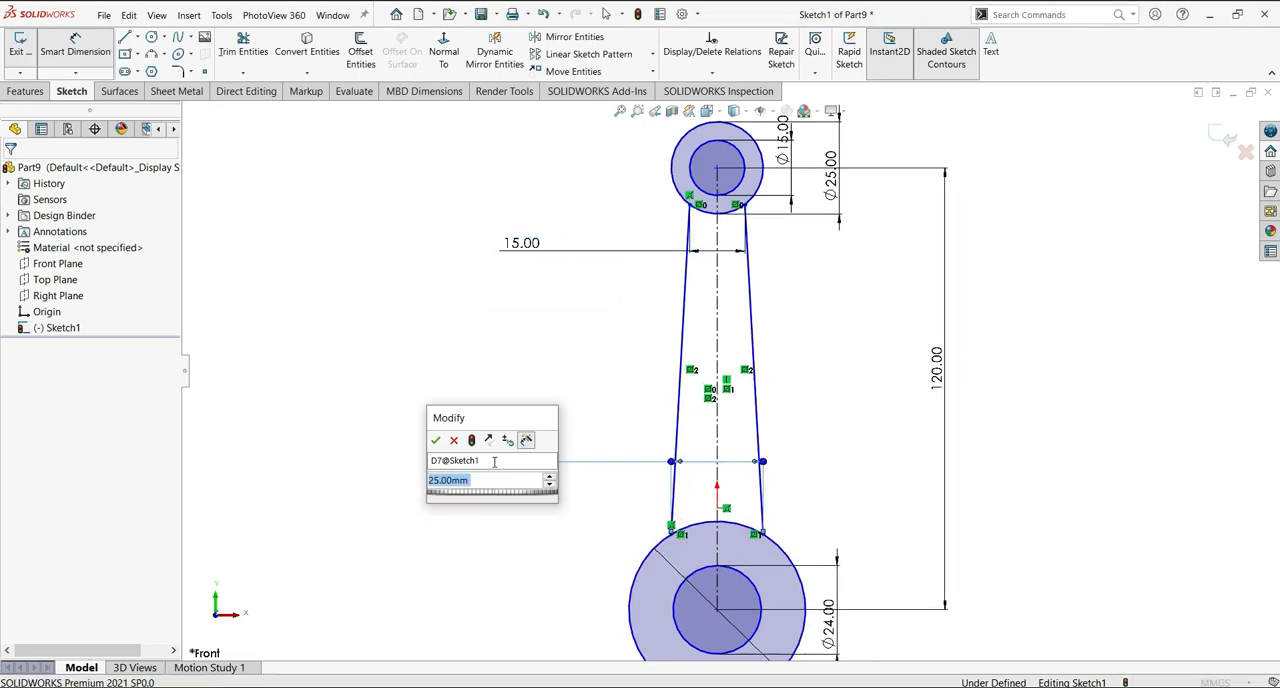
{"action": "type", "text": "28"}
{"action": "key", "text": "Return"}
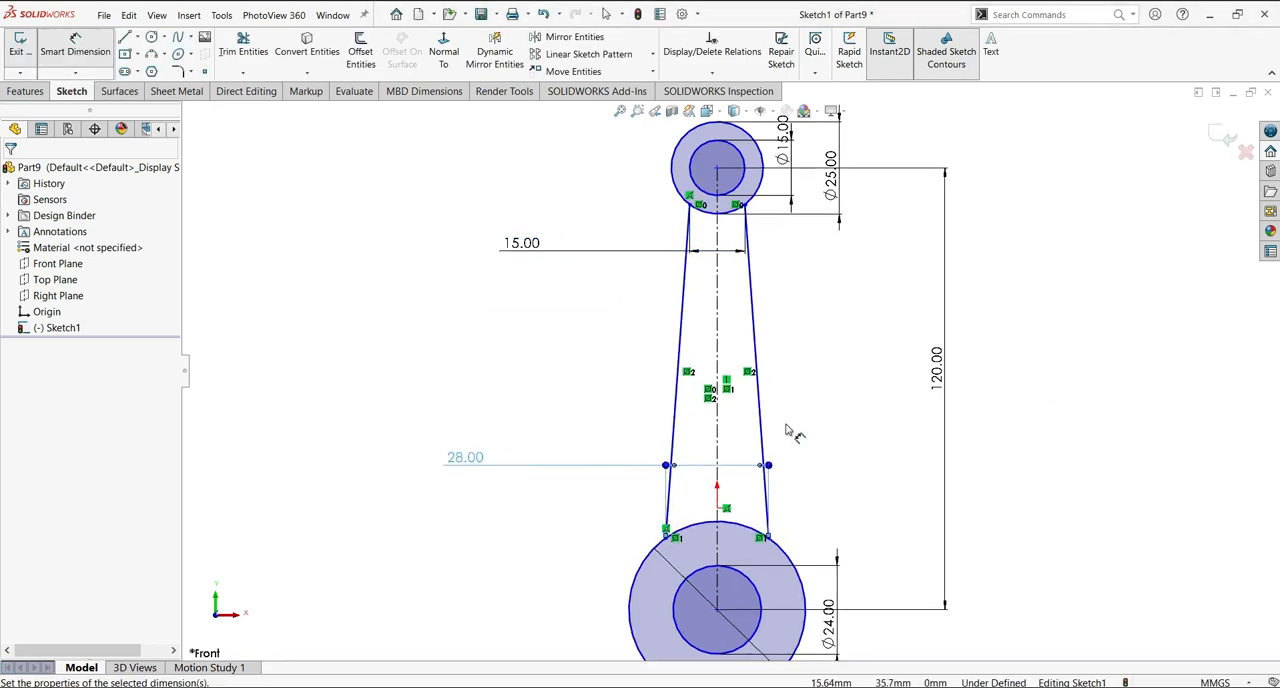
Trim the outer portions of the 25 mm and 48 mm circles, leaving only the arcs between the side lines.
{"action": "key", "text": "f"}
{"action": "left_click", "coordinate": [243, 45]}
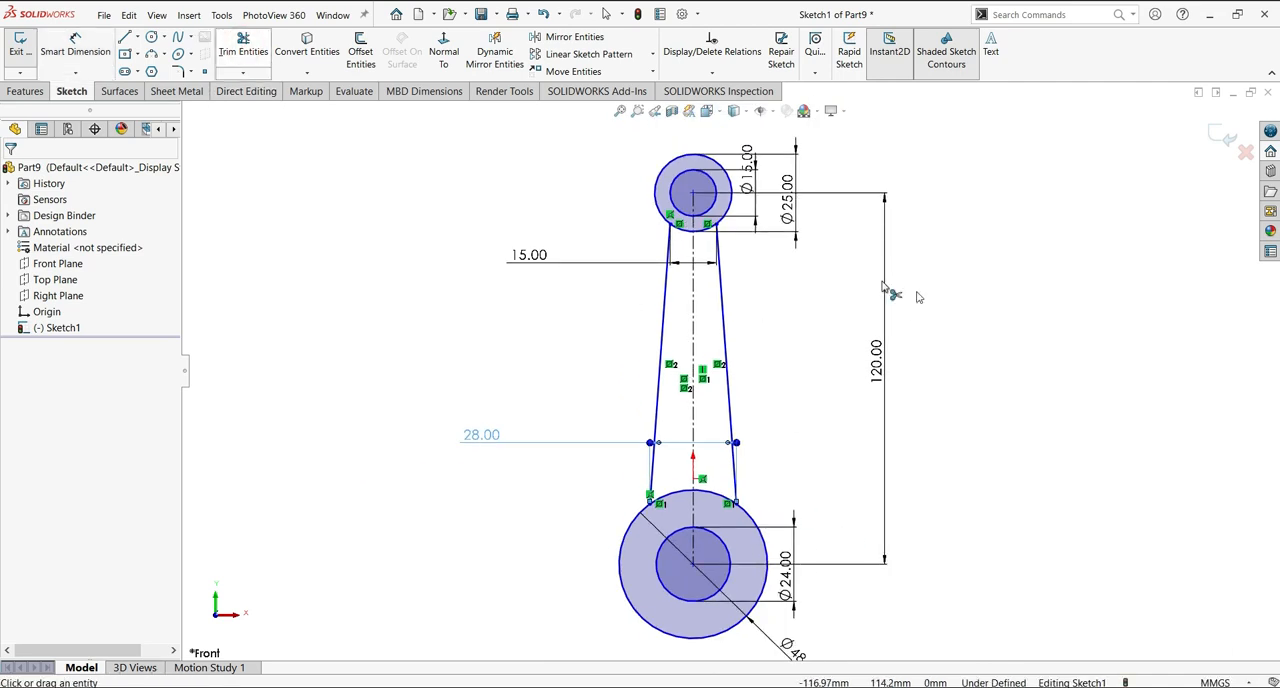
{"action": "left_click", "coordinate": [666, 168]}
{"action": "left_click", "coordinate": [748, 516]}
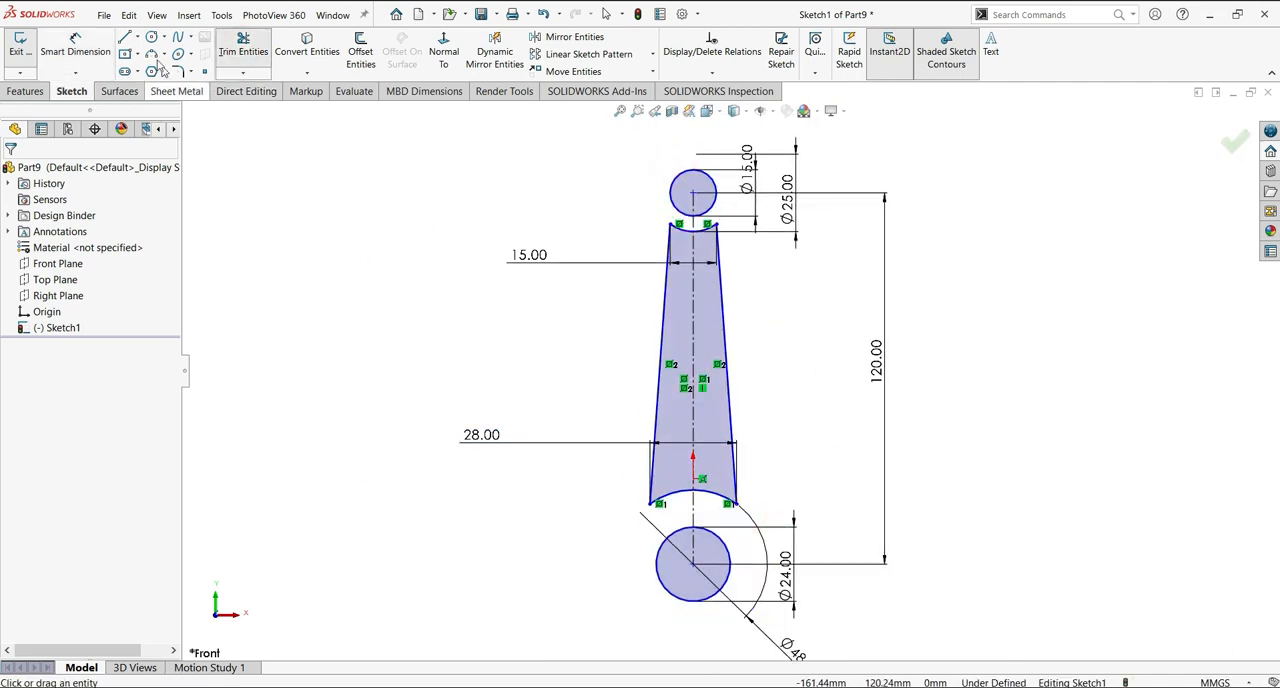
Sketch full circles over the trimmed upper and lower arcs, concentric with the 15 mm and 24 mm circles.
{"action": "left_click", "coordinate": [703, 240]}
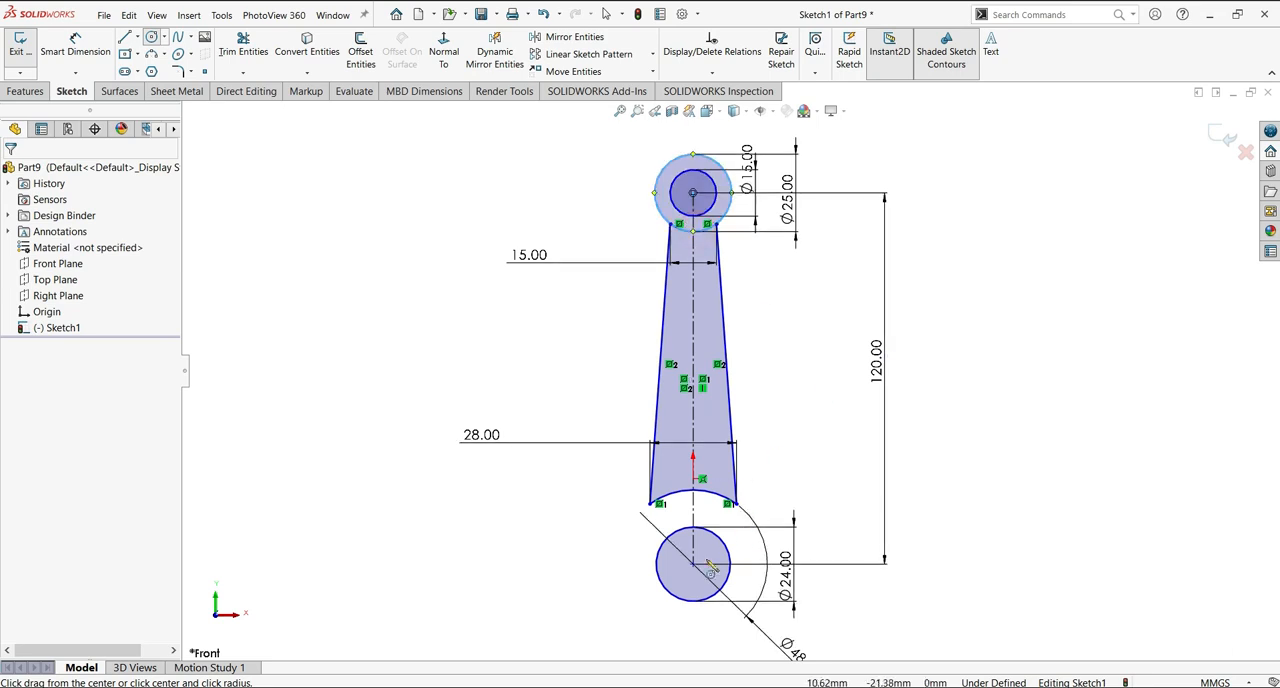
{"action": "left_click", "coordinate": [705, 503]}
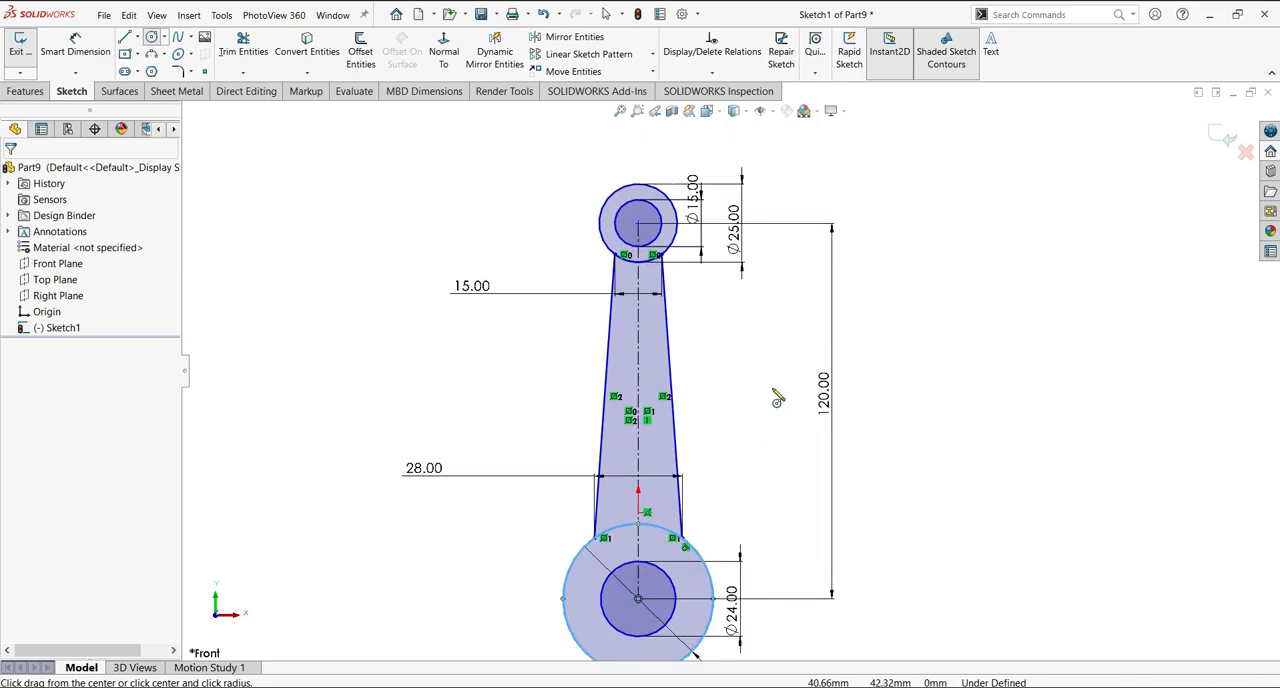
{"action": "scroll", "coordinate": [777, 397], "scroll_direction": "up", "scroll_amount": 3}
{"action": "scroll", "coordinate": [731, 377], "scroll_direction": "down", "scroll_amount": 3}
{"action": "scroll", "coordinate": [732, 415], "scroll_direction": "down", "scroll_amount": 2}
{"action": "scroll", "coordinate": [733, 478], "scroll_direction": "up", "scroll_amount": 3}
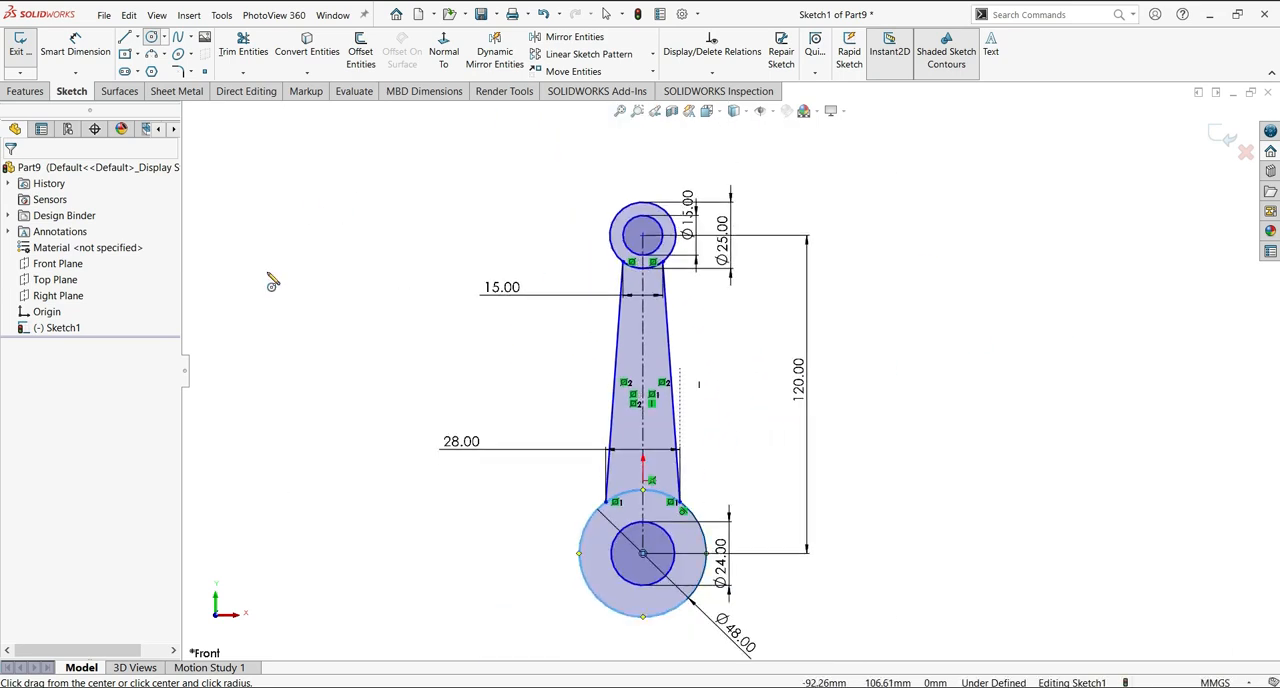
Set up a Boss-Extrude of the tapered shank region with Mid Plane and a 12 mm depth.
{"action": "left_click", "coordinate": [27, 92]}
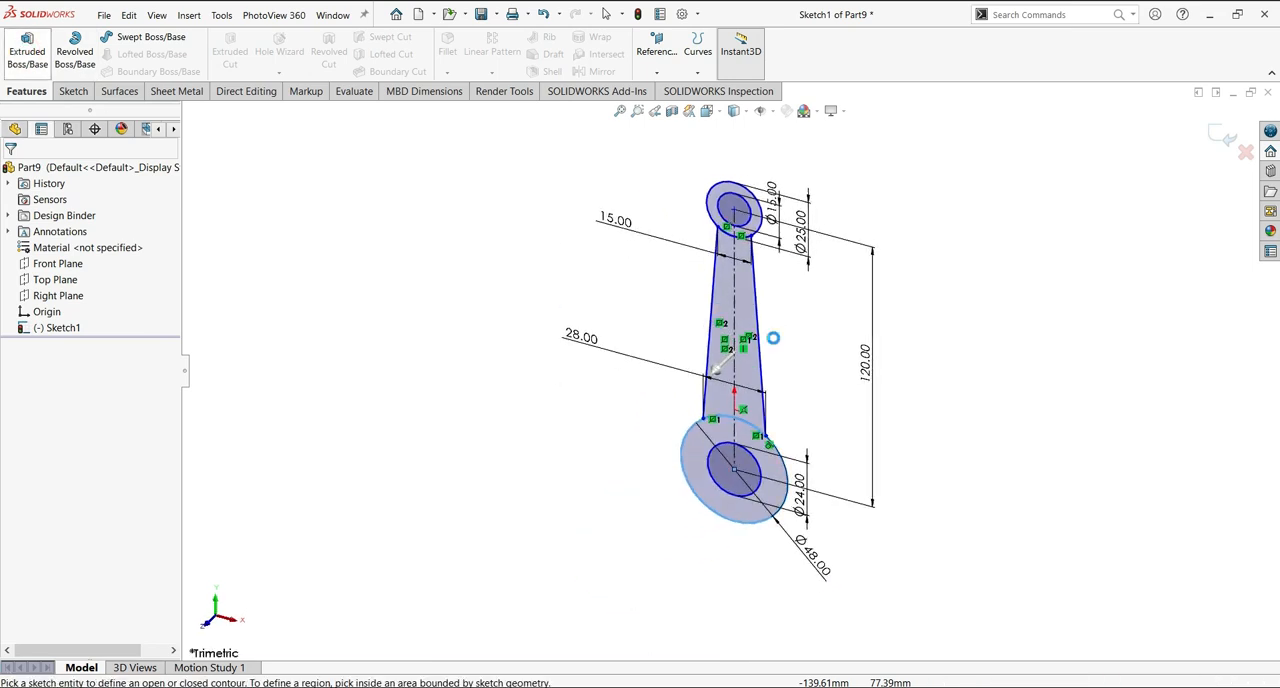
{"action": "left_click", "coordinate": [34, 172]}
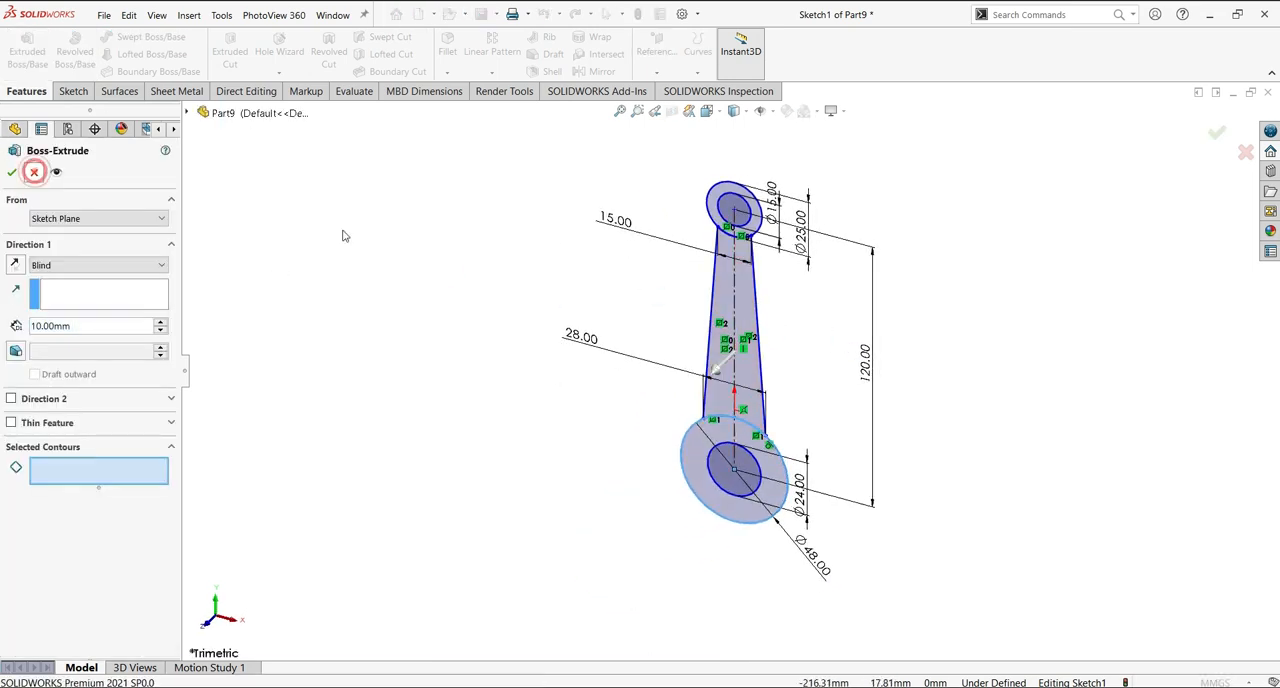
{"action": "left_click", "coordinate": [33, 54]}
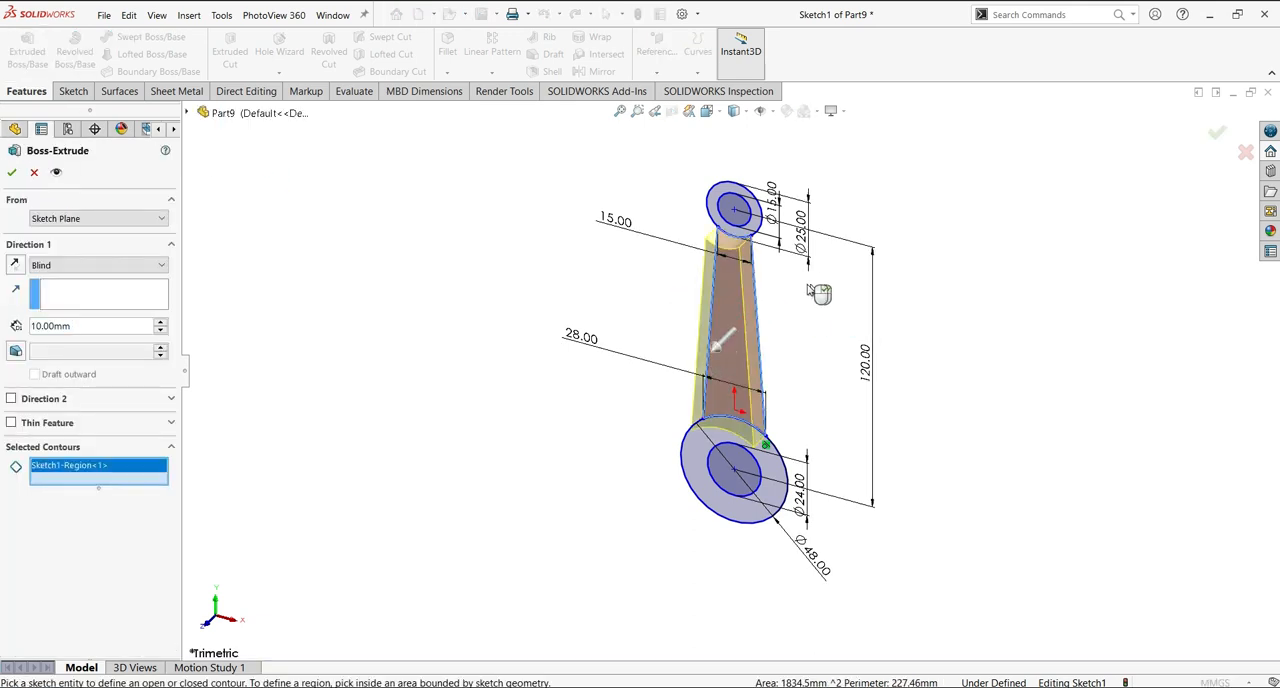
{"action": "left_click", "coordinate": [160, 267]}
{"action": "left_click", "coordinate": [89, 335]}
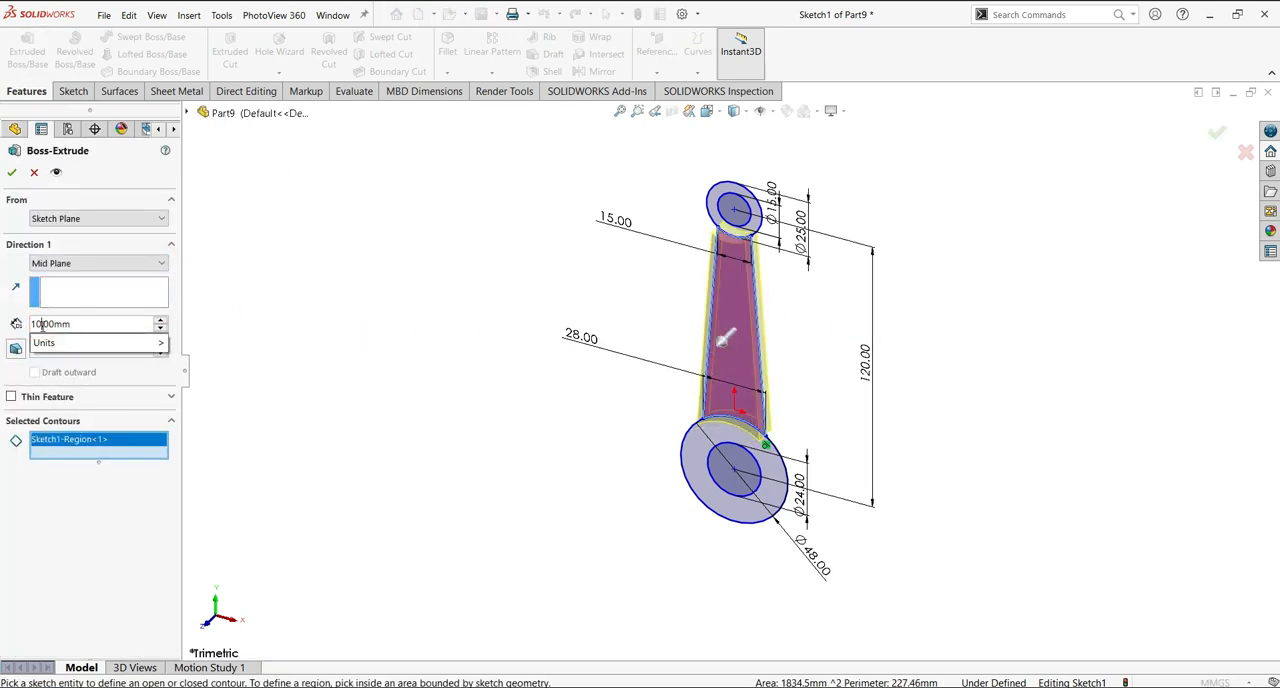
{"action": "type", "text": "2"}
{"action": "left_click", "coordinate": [327, 245]}
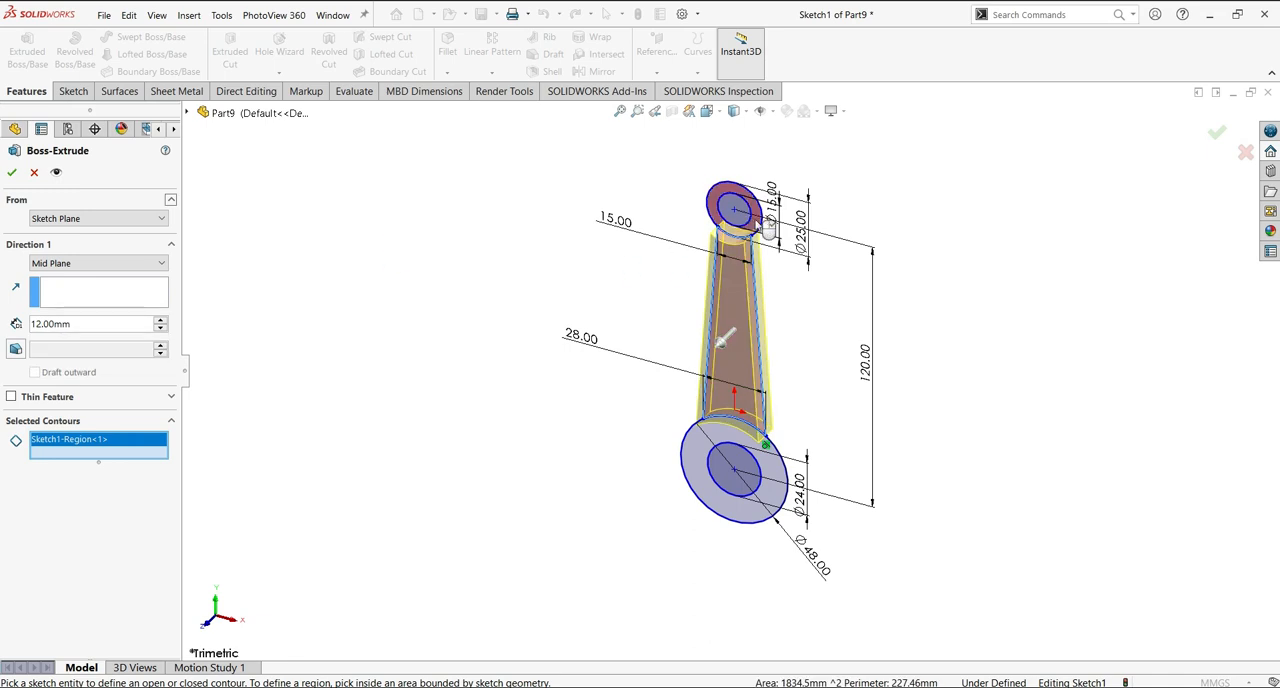
Add the ring regions of the small and large ends to the shank extrusion and create the 12 mm body.
{"action": "left_click", "coordinate": [762, 219]}
{"action": "left_click", "coordinate": [770, 498]}
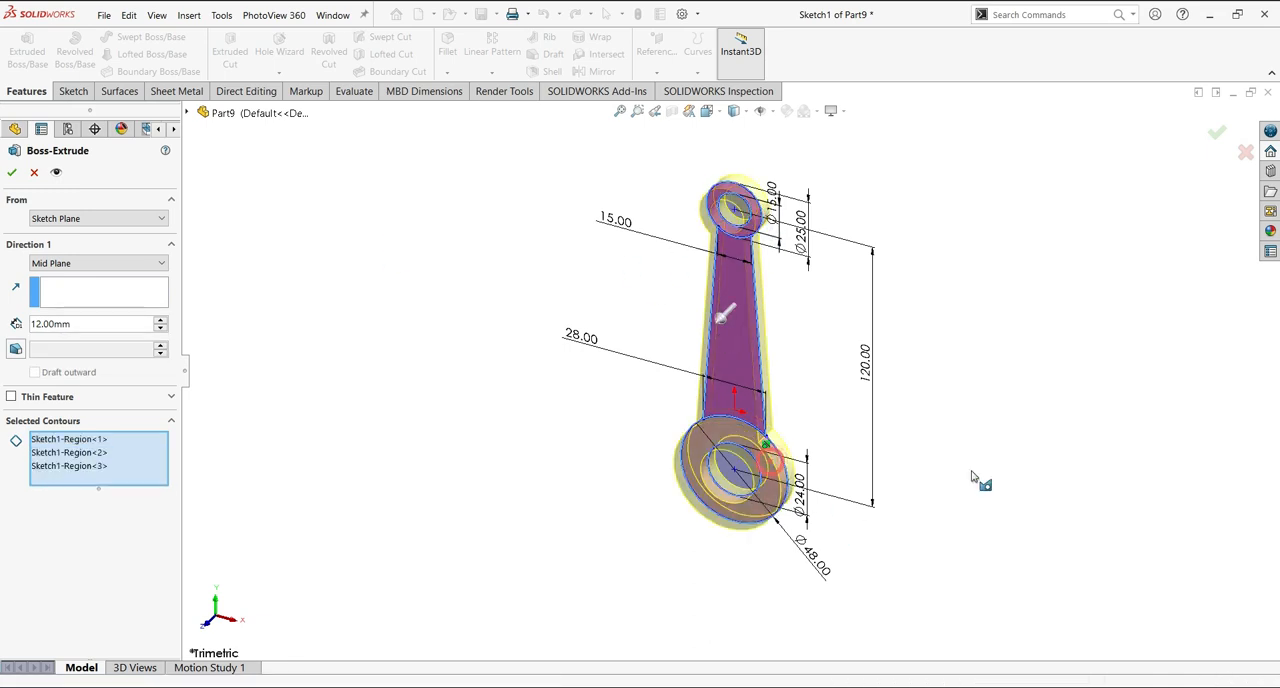
{"action": "left_click", "coordinate": [12, 174]}
{"action": "middle_click_drag", "start_coordinate": [883, 429], "coordinate": [884, 282]}
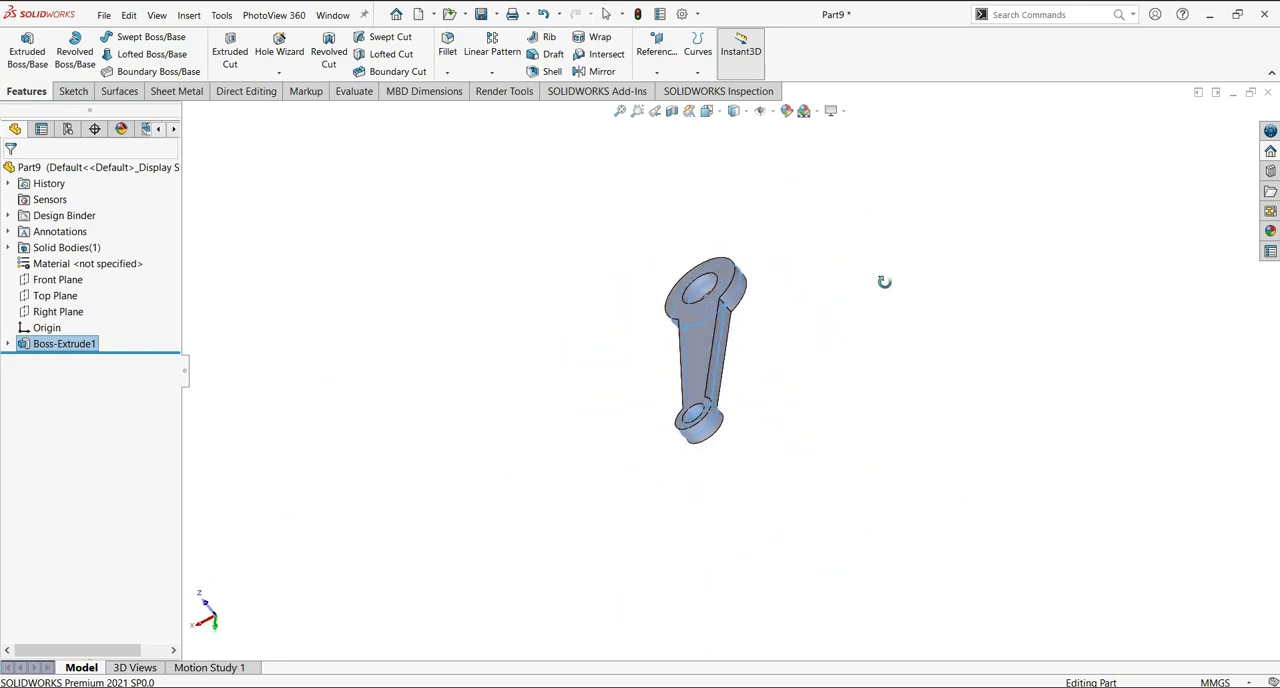
Start a sketch on the Front Plane and convert the large end's outer circle and bore edge into sketch entities.
{"action": "left_click", "coordinate": [57, 279]}
{"action": "left_click", "coordinate": [87, 257]}
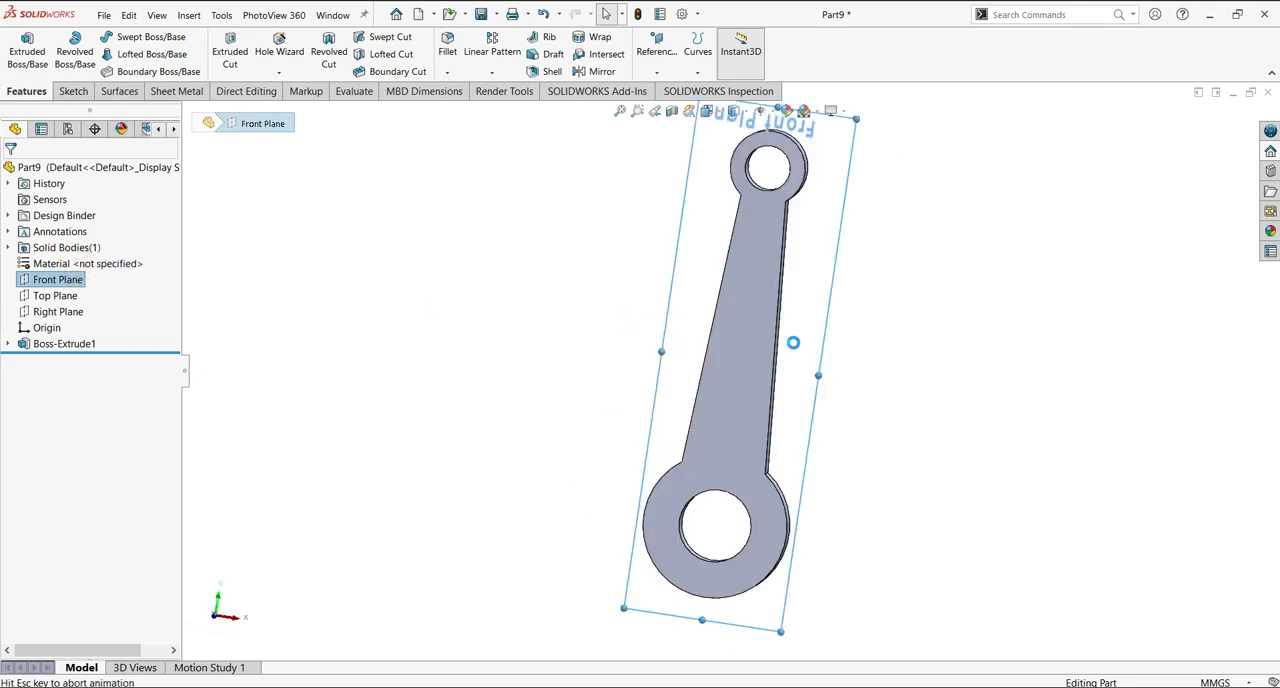
{"action": "left_click", "coordinate": [765, 548]}
{"action": "left_click", "coordinate": [307, 45]}
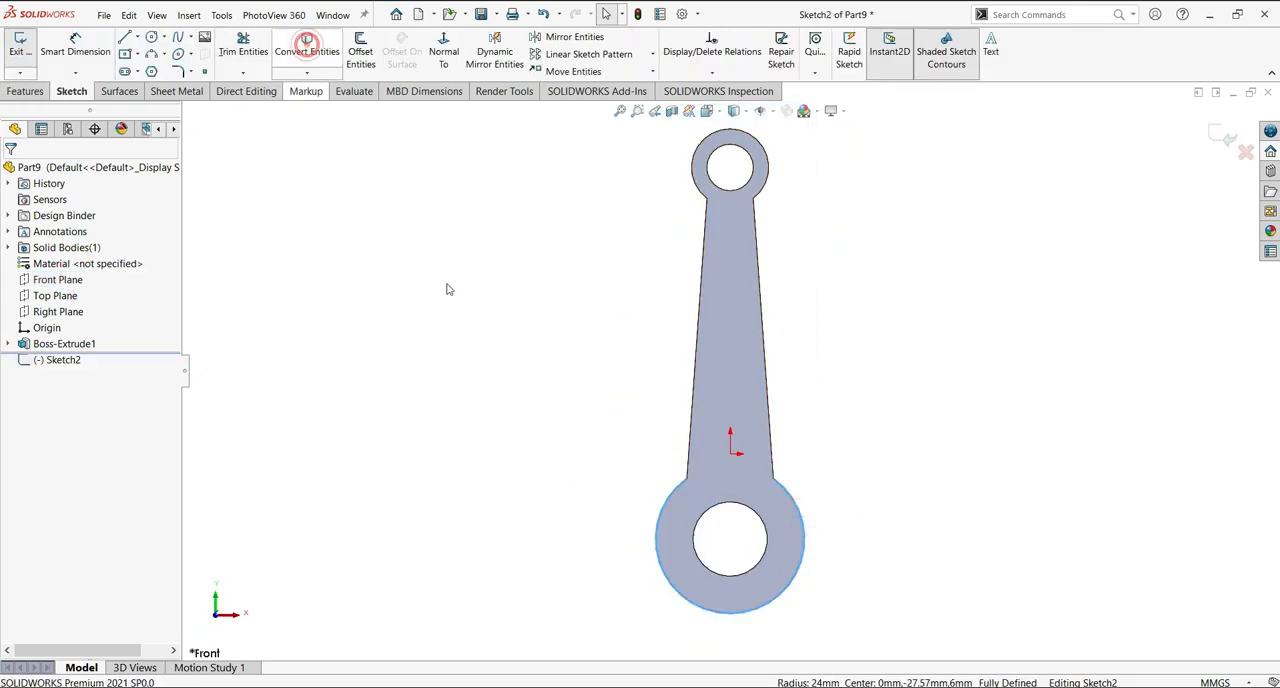
{"action": "scroll", "coordinate": [886, 475], "scroll_direction": "down", "scroll_amount": 2}
{"action": "scroll", "coordinate": [653, 325], "scroll_direction": "up", "scroll_amount": 2}
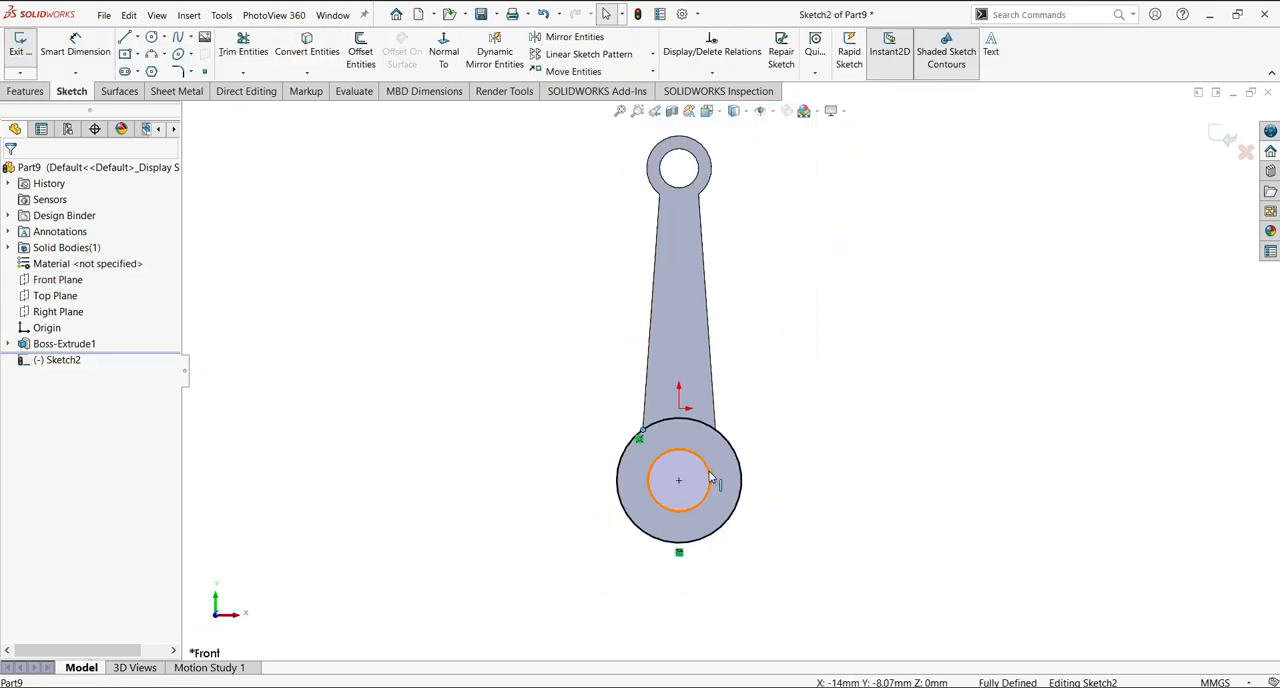
Extrude the large end's ring sketch with Mid Plane to 16 mm, merged with the body.
{"action": "middle_click_drag", "start_coordinate": [926, 389], "coordinate": [992, 335]}
{"action": "left_click", "coordinate": [25, 91]}
{"action": "left_click", "coordinate": [27, 50]}
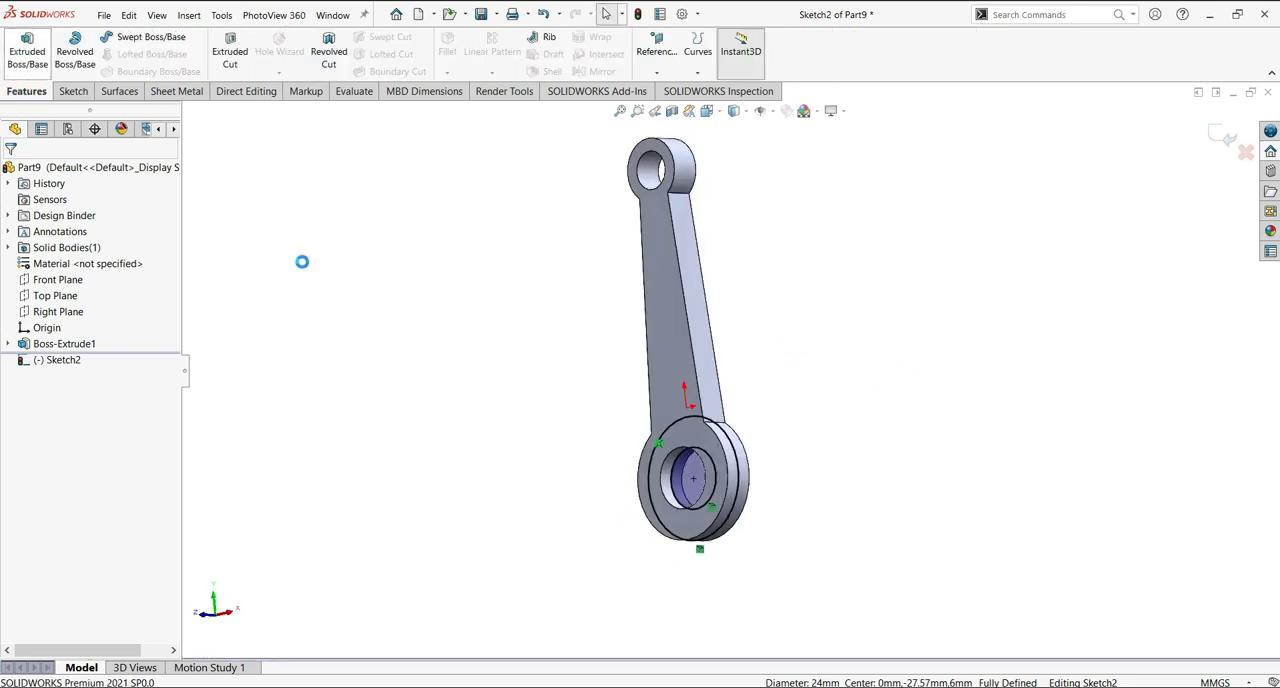
{"action": "left_click", "coordinate": [98, 265]}
{"action": "left_click", "coordinate": [60, 349]}
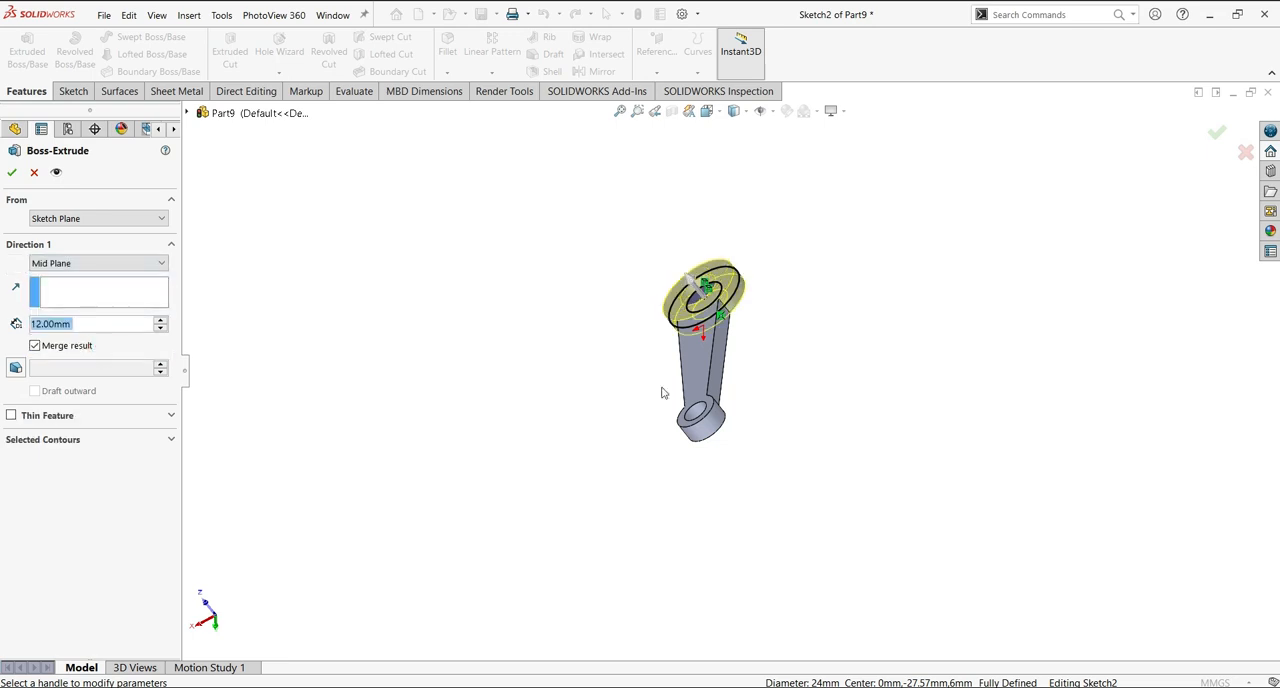
{"action": "left_click", "coordinate": [43, 325]}
{"action": "key", "text": "Left"}
{"action": "key", "text": "BackSpace"}
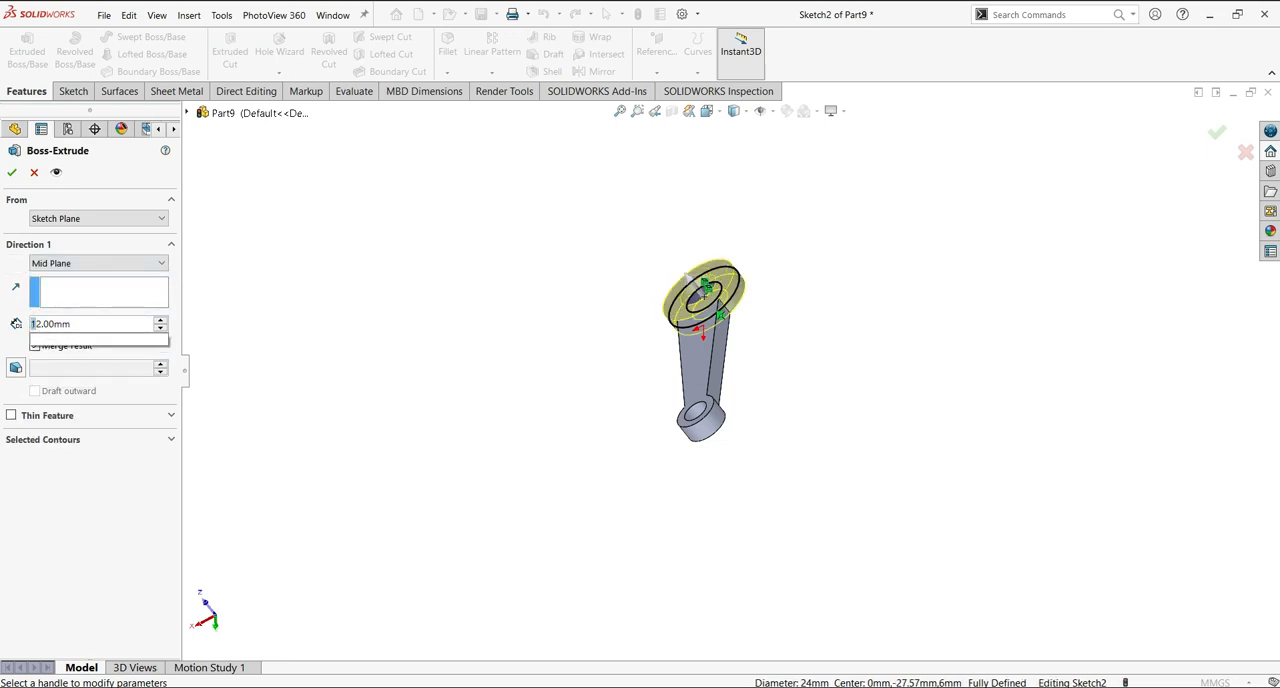
{"action": "key", "text": "Delete"}
{"action": "type", "text": "16"}
{"action": "left_click", "coordinate": [13, 174]}
{"action": "left_click", "coordinate": [13, 171]}
Start a sketch on the Front Plane and convert the small end's outer circle and bore edge into sketch entities.
{"action": "scroll", "coordinate": [786, 349], "scroll_direction": "down", "scroll_amount": 1}
{"action": "scroll", "coordinate": [718, 395], "scroll_direction": "up", "scroll_amount": 1}
{"action": "middle_click_drag", "start_coordinate": [716, 397], "coordinate": [766, 521]}
{"action": "left_click", "coordinate": [57, 279]}
{"action": "left_click", "coordinate": [77, 262]}
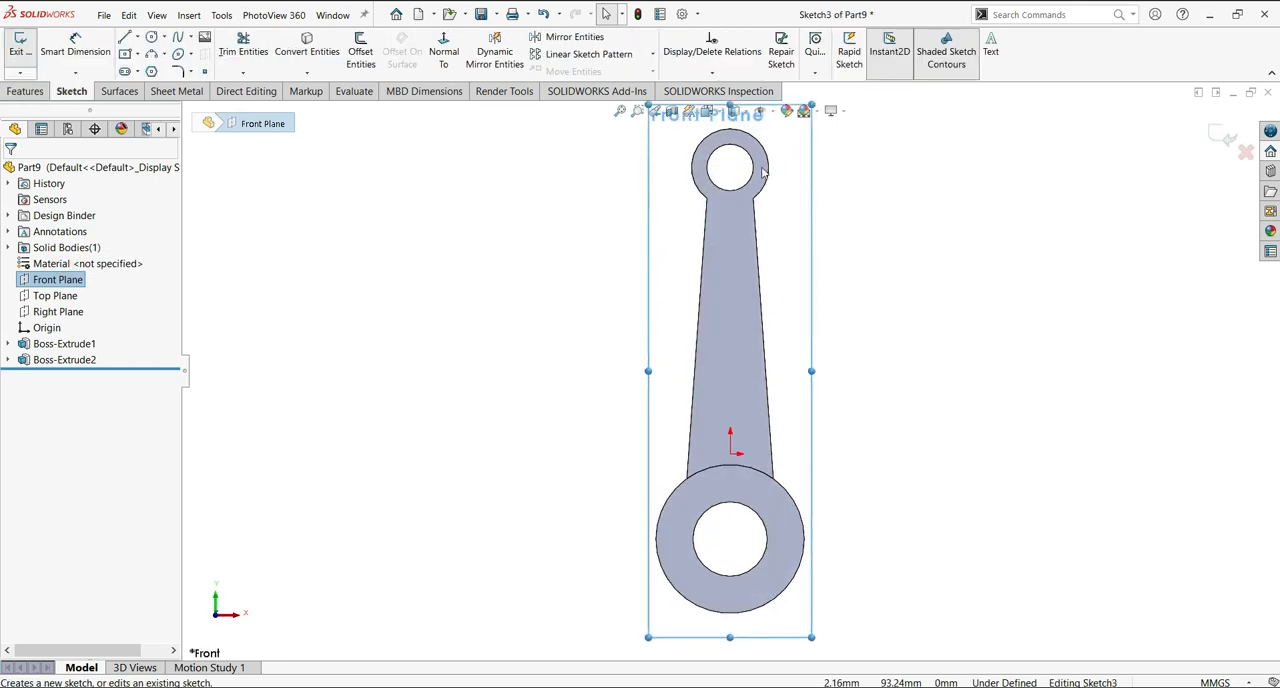
{"action": "left_click", "coordinate": [310, 50]}
{"action": "left_click", "coordinate": [741, 181]}
{"action": "scroll", "coordinate": [874, 220], "scroll_direction": "up", "scroll_amount": 4}
Extrude the small end's ring sketch with Mid Plane to 20 mm, merged with the body.
{"action": "middle_click_drag", "start_coordinate": [874, 245], "coordinate": [491, 287]}
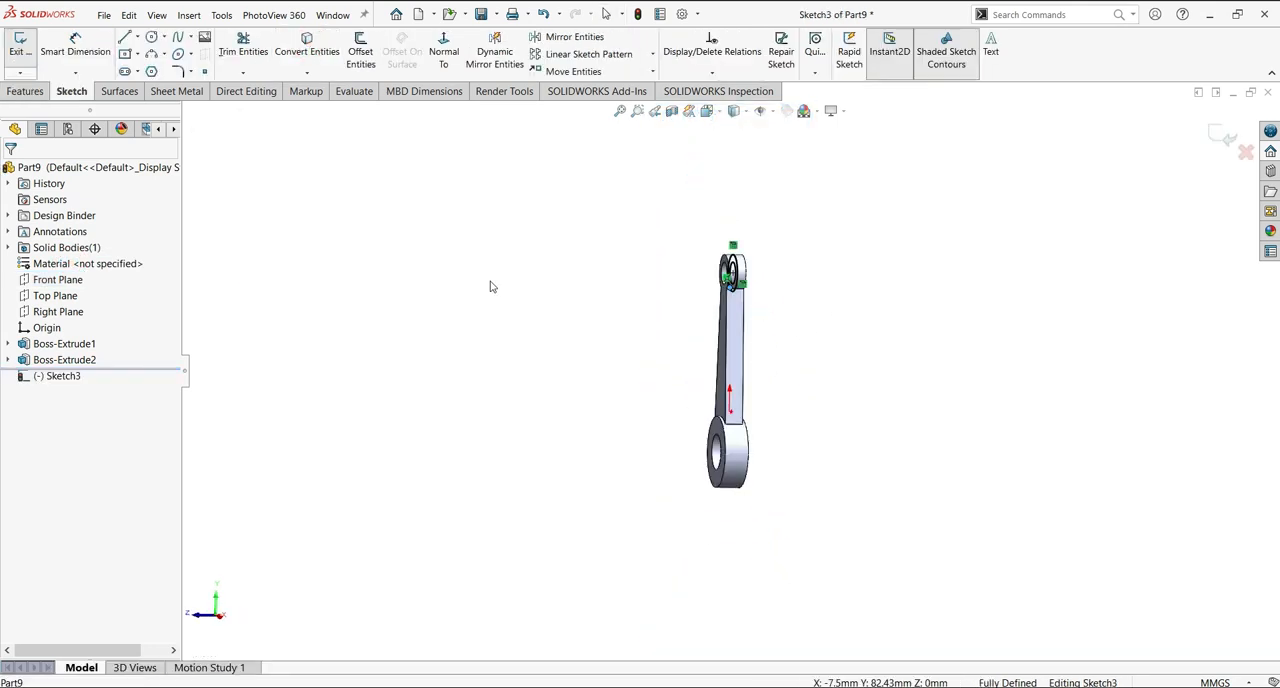
{"action": "left_click", "coordinate": [27, 95]}
{"action": "left_click", "coordinate": [28, 52]}
{"action": "left_click", "coordinate": [122, 265]}
{"action": "left_click", "coordinate": [60, 348]}
{"action": "type", "text": "20.00mm"}
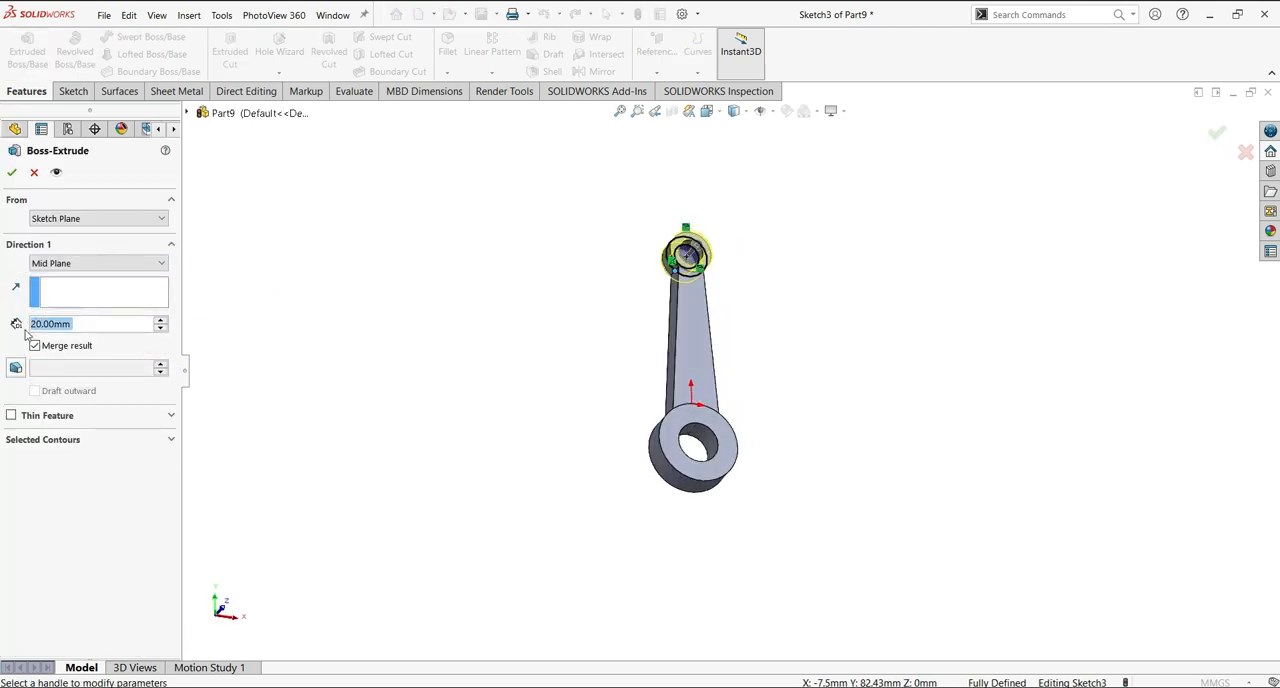
{"action": "left_click", "coordinate": [13, 177]}
Create a reference plane offset 52 mm from the Top Plane, flipped to lie beyond the large end.
{"action": "middle_click_drag", "start_coordinate": [843, 331], "coordinate": [899, 402]}
{"action": "left_click", "coordinate": [659, 77]}
{"action": "left_click", "coordinate": [679, 90]}
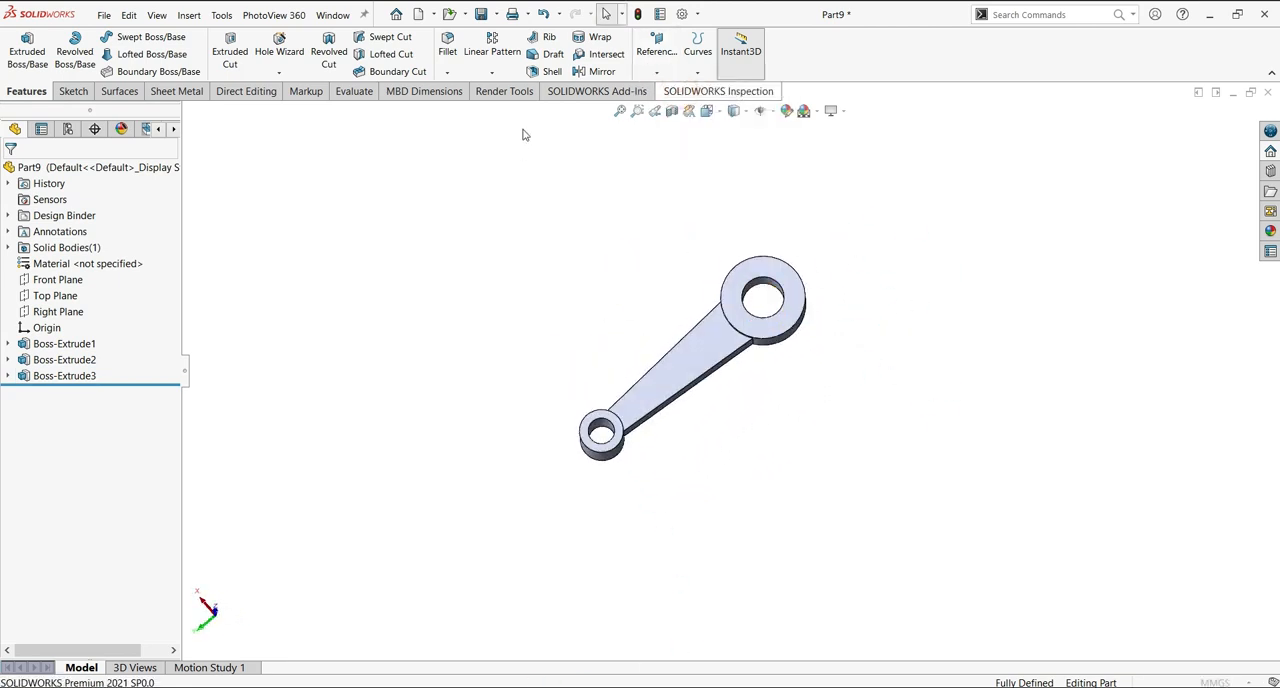
{"action": "left_click", "coordinate": [246, 242]}
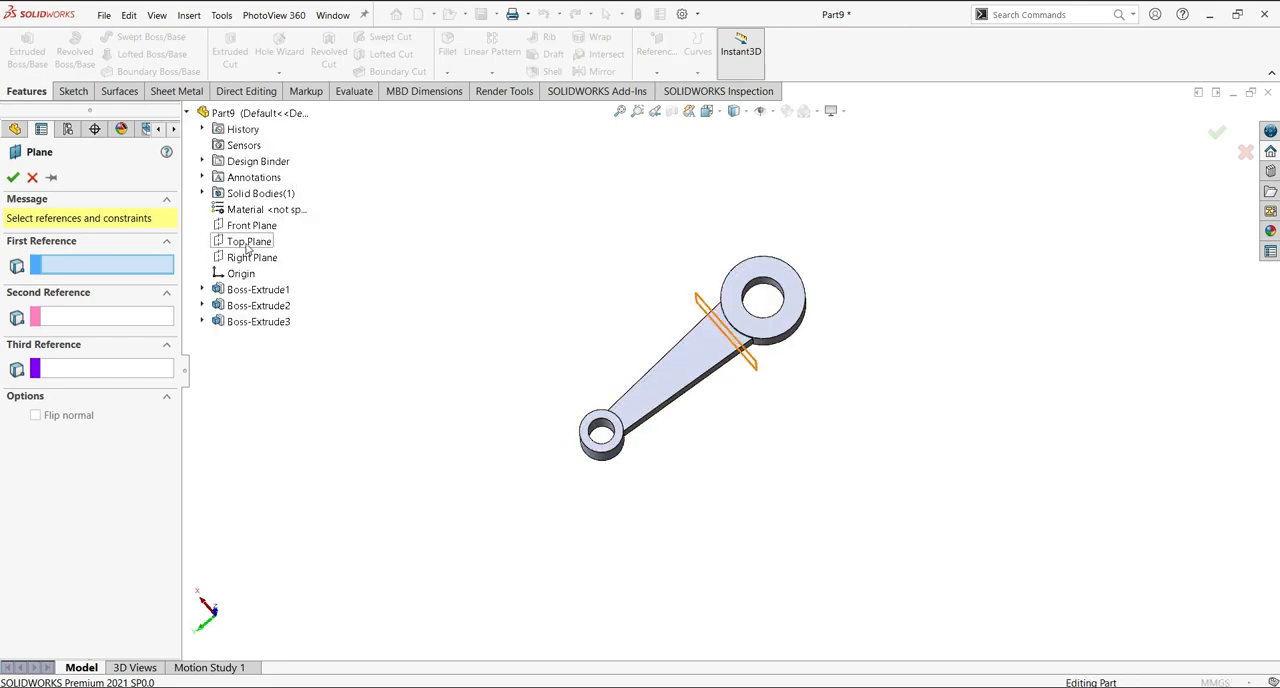
{"action": "left_click", "coordinate": [240, 243]}
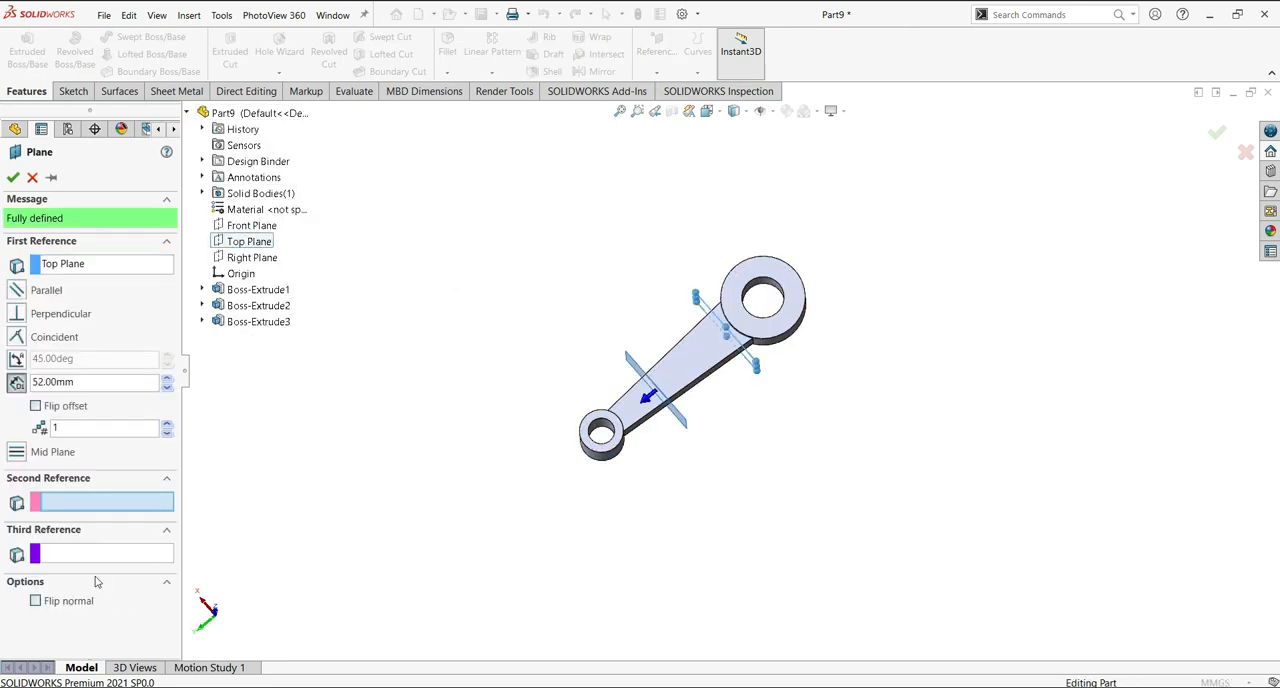
{"action": "left_click", "coordinate": [35, 405]}
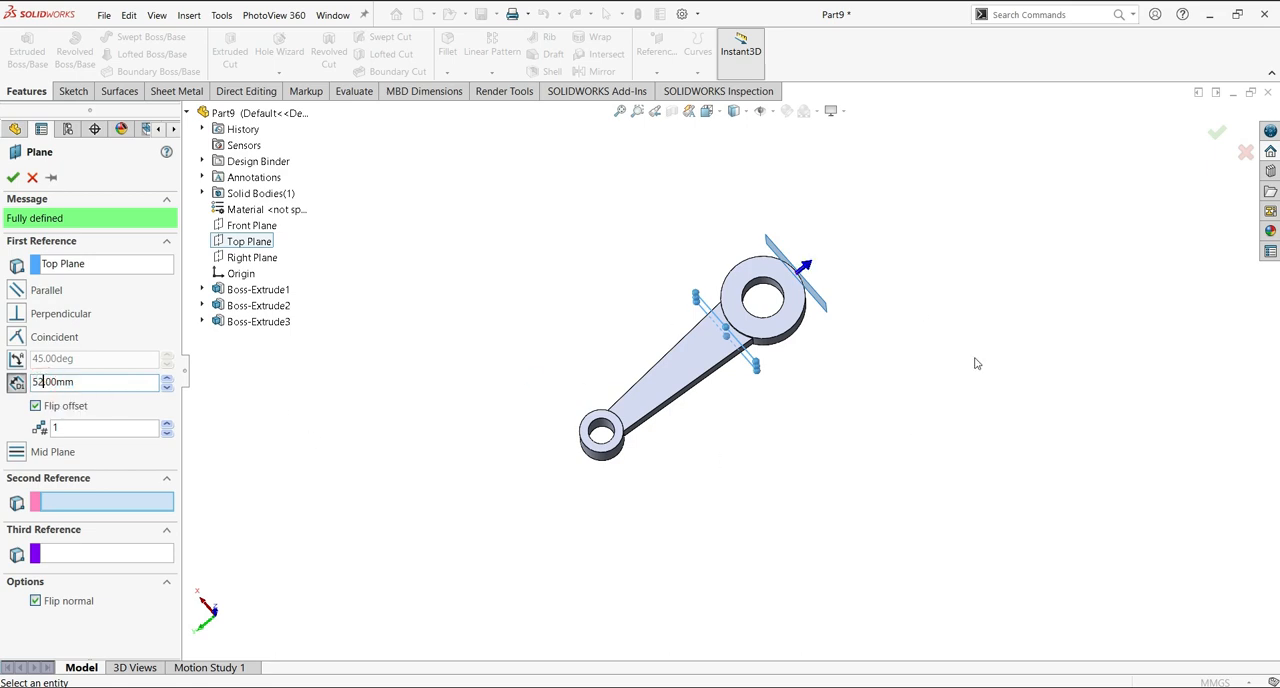
{"action": "middle_click_drag", "start_coordinate": [929, 418], "coordinate": [940, 331]}
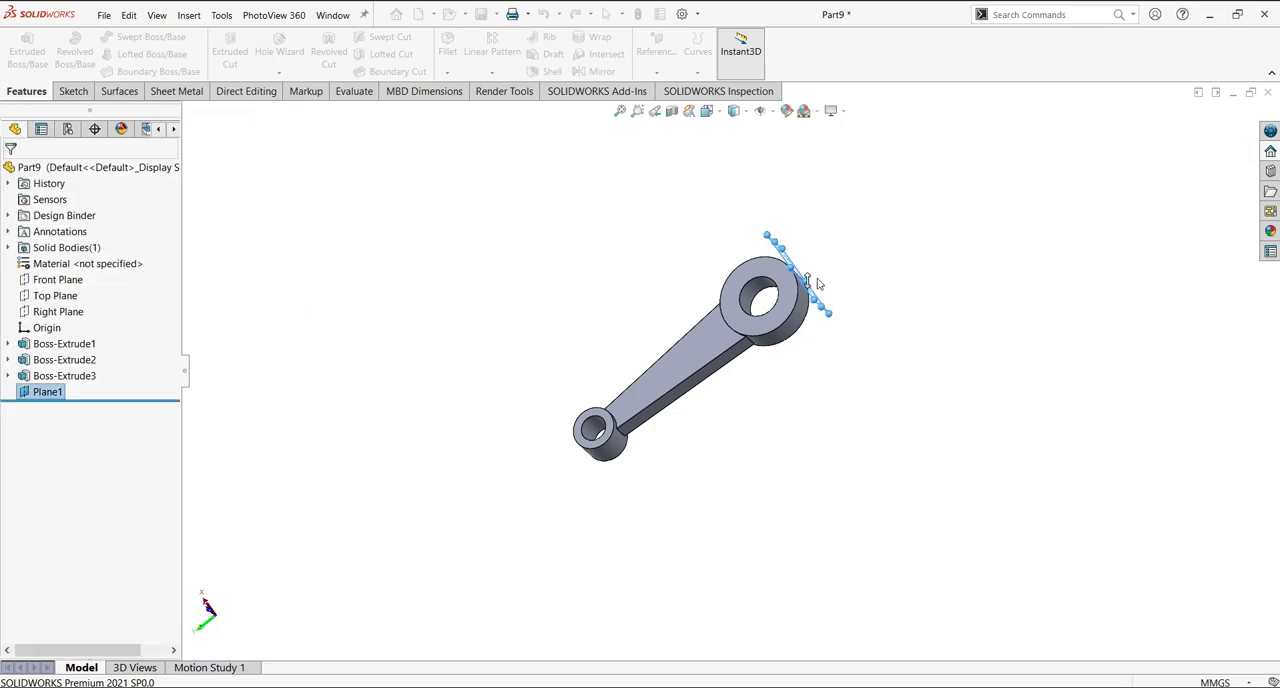
{"action": "left_click", "coordinate": [344, 381]}
On the offset plane, sketch two circles about 13.2 mm in diameter, centred on the midpoints of the large end's side edges.
{"action": "left_click", "coordinate": [40, 392]}
{"action": "left_click", "coordinate": [74, 372]}
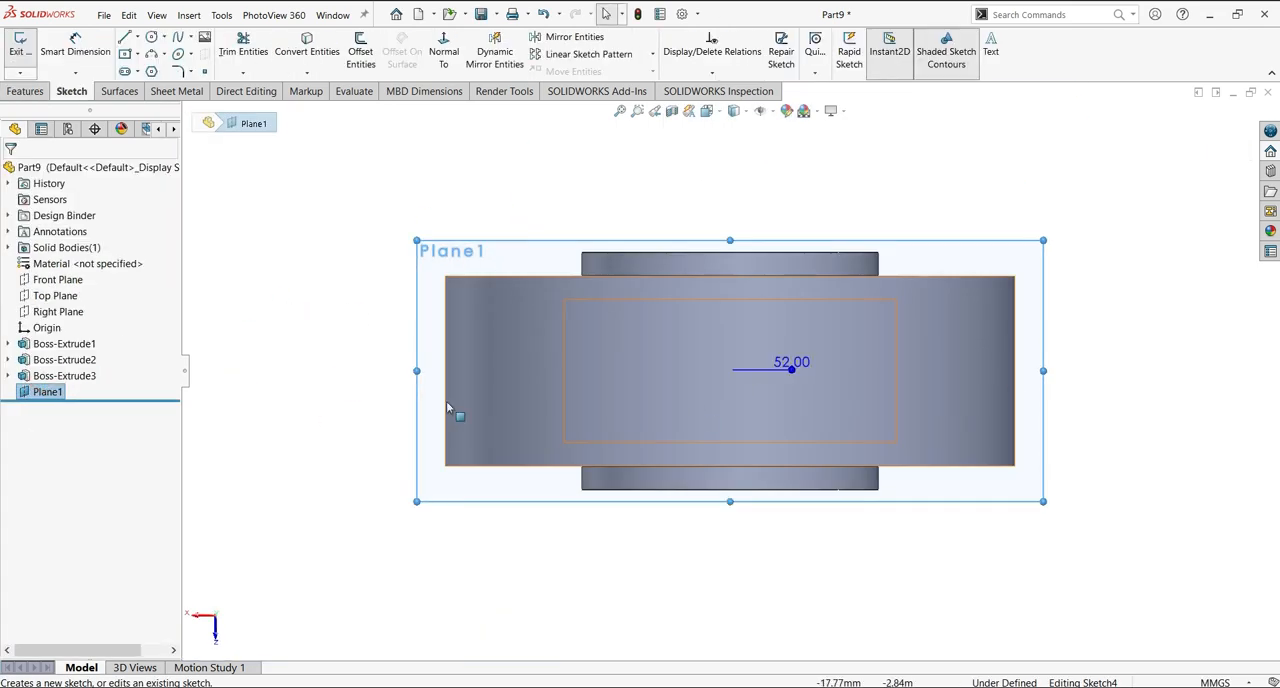
{"action": "left_click", "coordinate": [153, 38]}
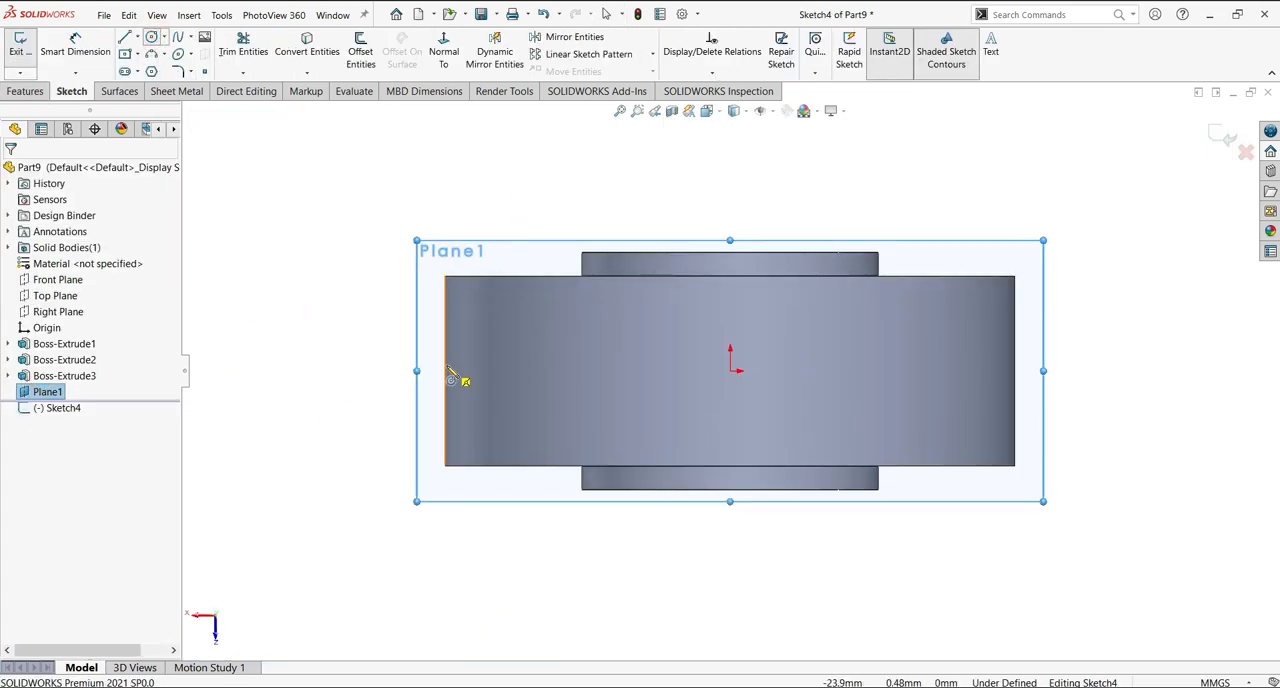
{"action": "left_click", "coordinate": [445, 370]}
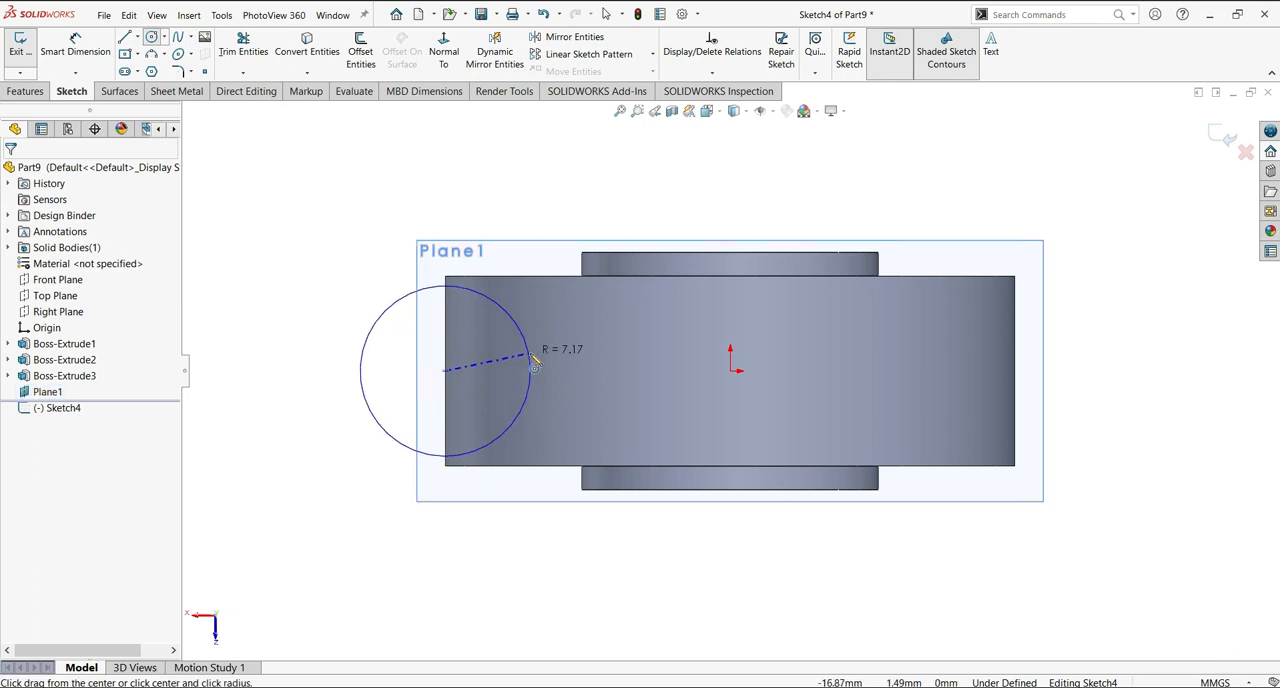
{"action": "left_click", "coordinate": [523, 368]}
{"action": "left_click", "coordinate": [1015, 370]}
{"action": "left_click", "coordinate": [1093, 363]}
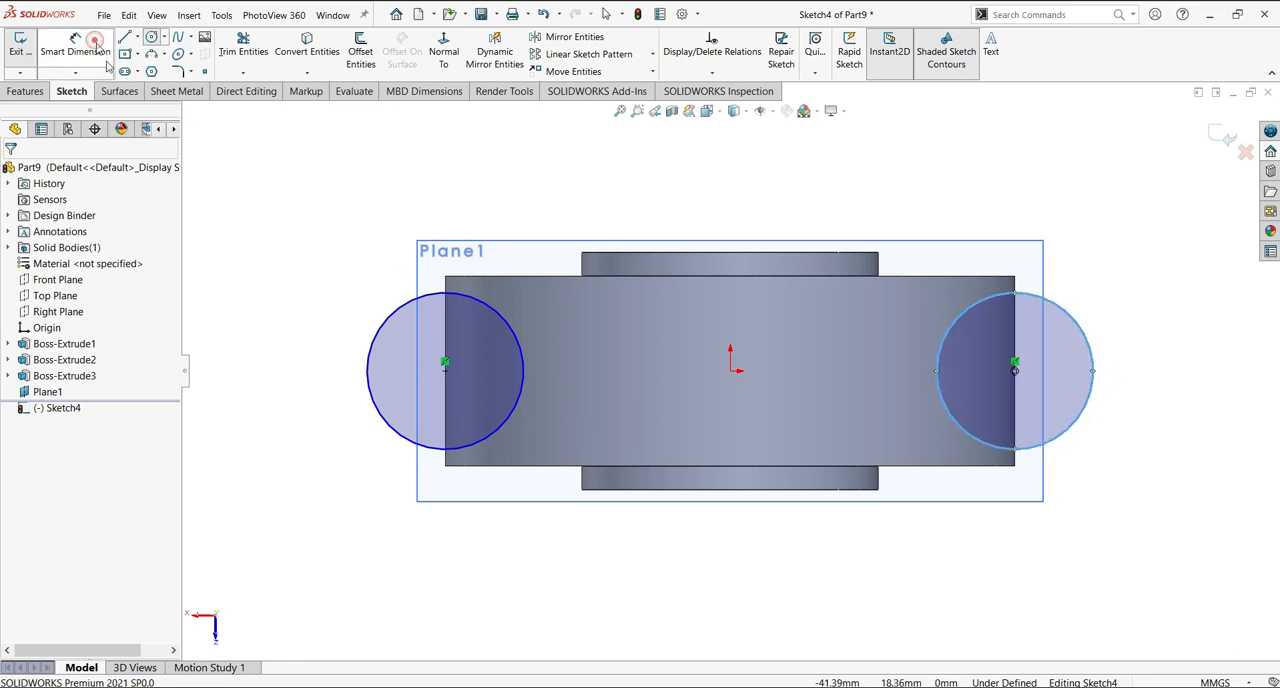
Dimension both side circles to 14 mm in diameter.
{"action": "left_click", "coordinate": [444, 449]}
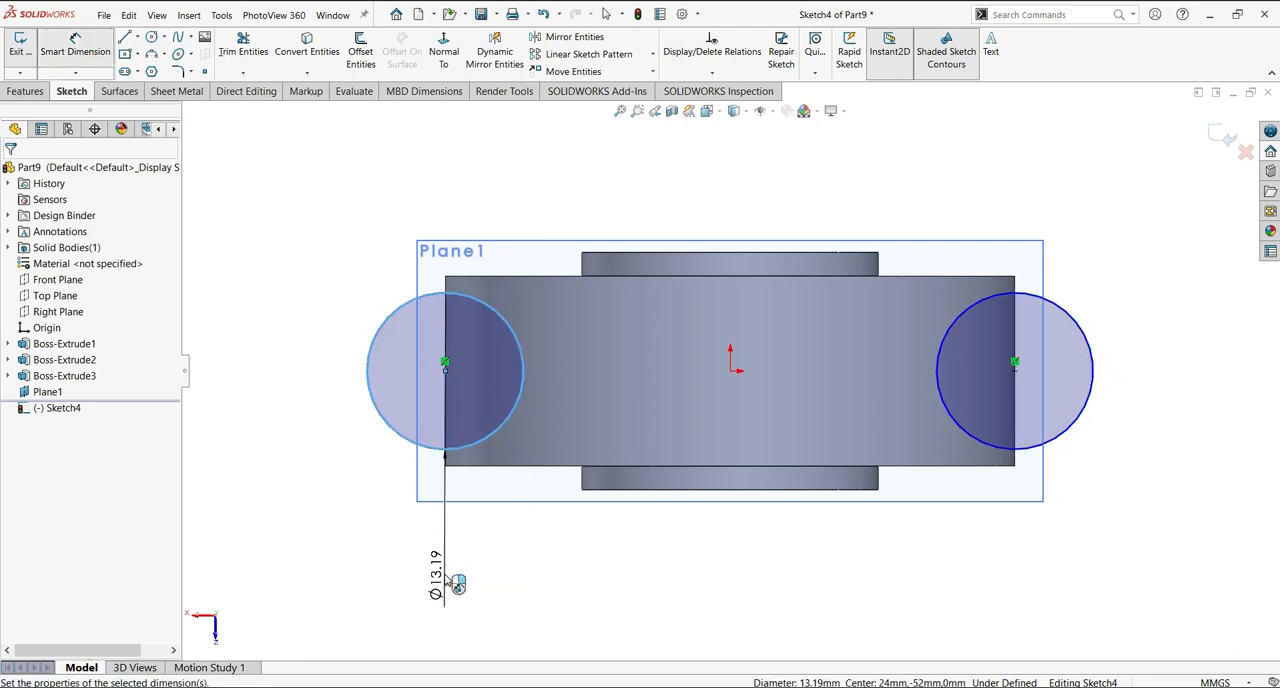
{"action": "left_click", "coordinate": [447, 580]}
{"action": "type", "text": "14"}
{"action": "key", "text": "Return"}
{"action": "left_click", "coordinate": [1076, 435]}
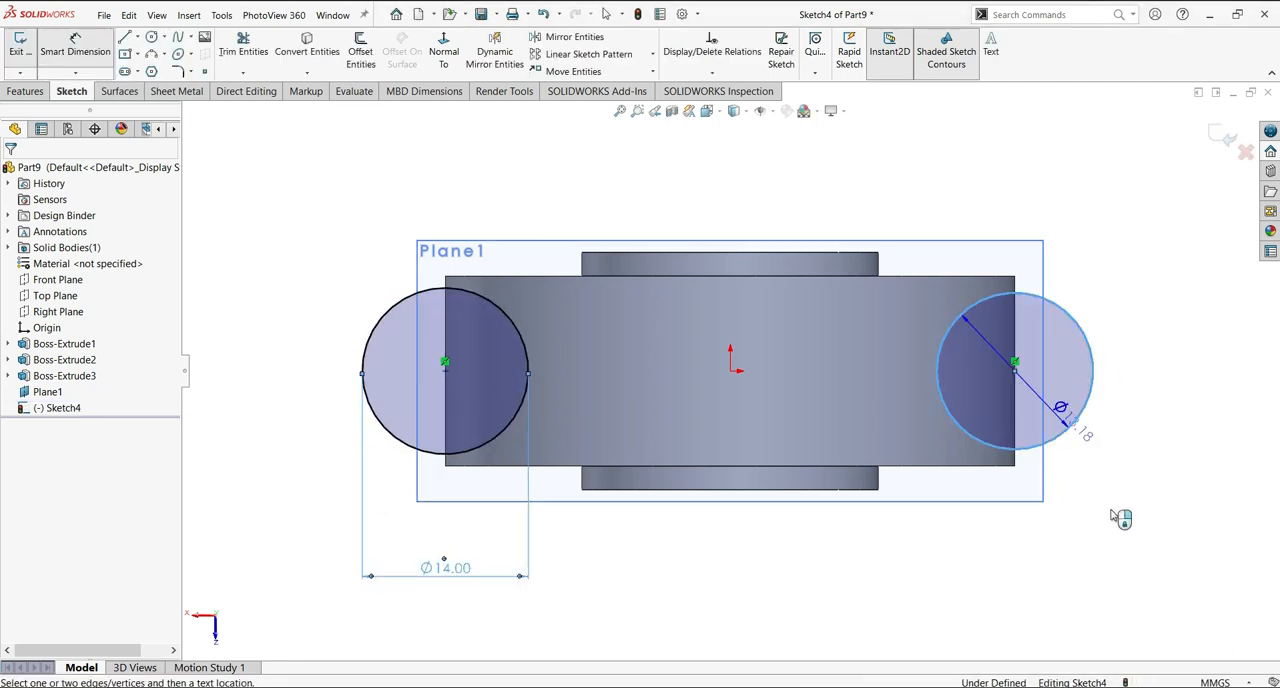
{"action": "left_click", "coordinate": [1187, 532]}
{"action": "type", "text": "14"}
{"action": "key", "text": "Return"}
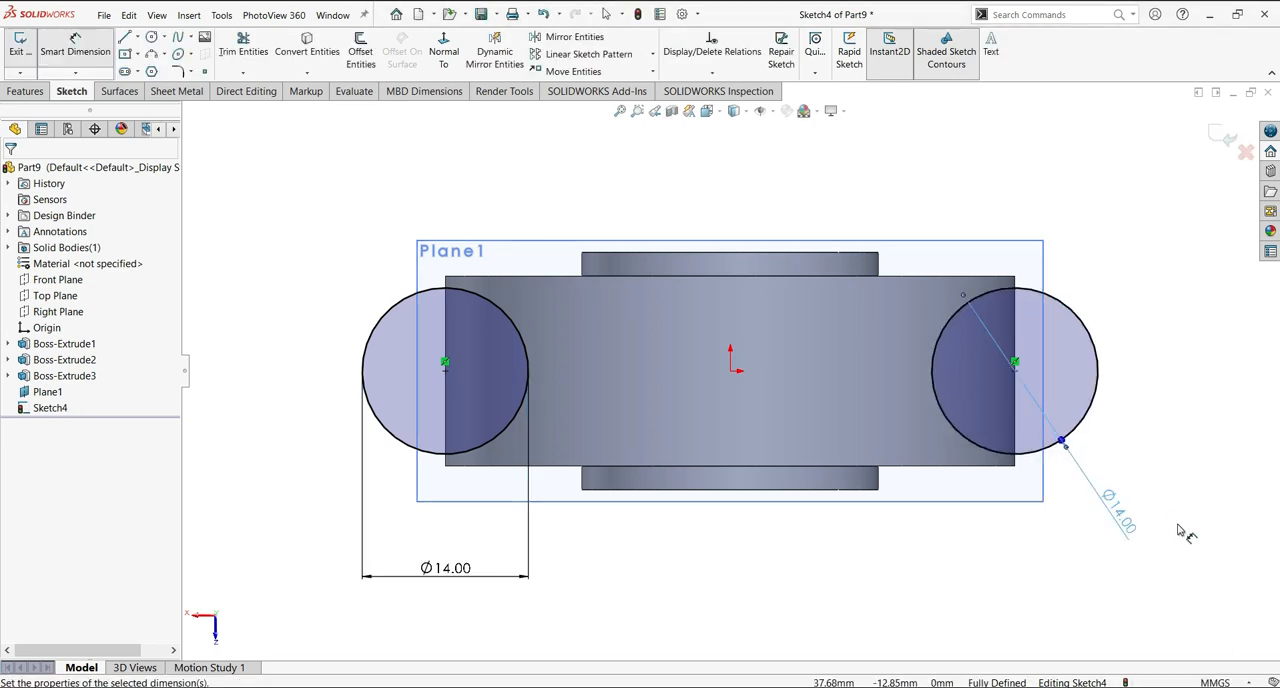
Extrude the two 14 mm circles as Blind 37 mm bosses, with the direction reversed to run alongside the large end.
{"action": "scroll", "coordinate": [712, 370], "scroll_direction": "up", "scroll_amount": 5}
{"action": "middle_click_drag", "start_coordinate": [726, 478], "coordinate": [785, 530]}
{"action": "key", "text": "Escape"}
{"action": "left_click", "coordinate": [33, 91]}
{"action": "left_click", "coordinate": [27, 50]}
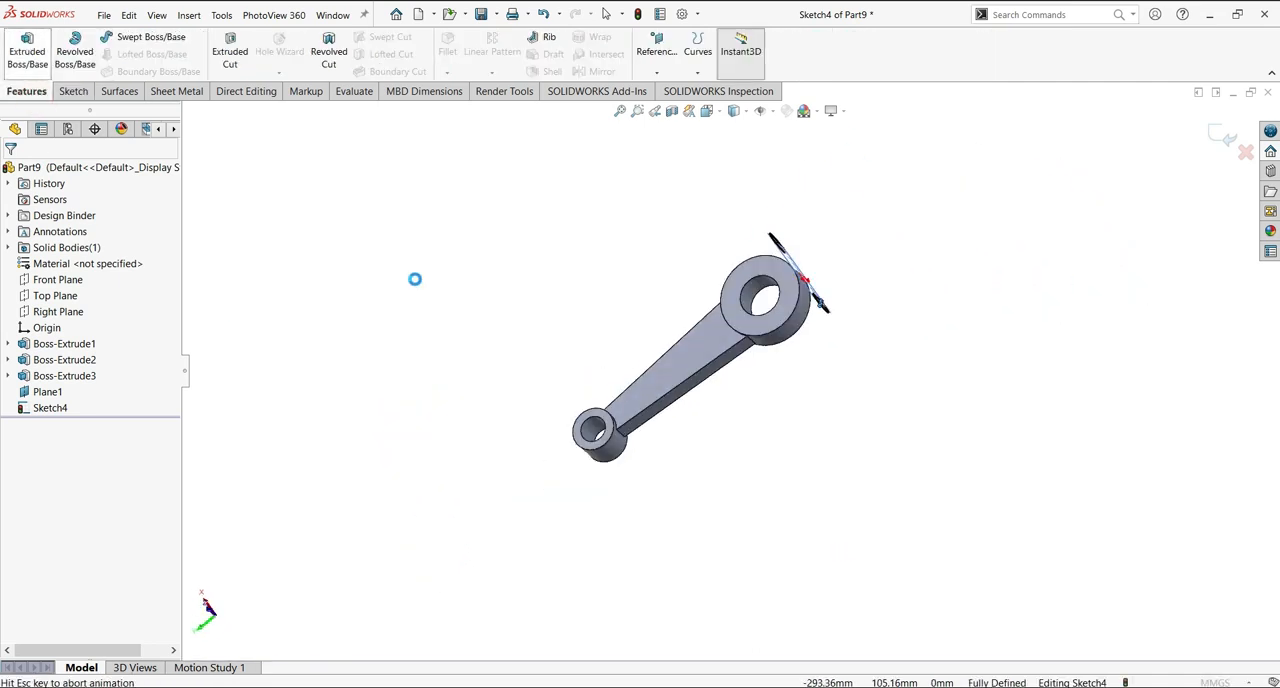
{"action": "left_click", "coordinate": [16, 264]}
{"action": "left_click", "coordinate": [16, 265]}
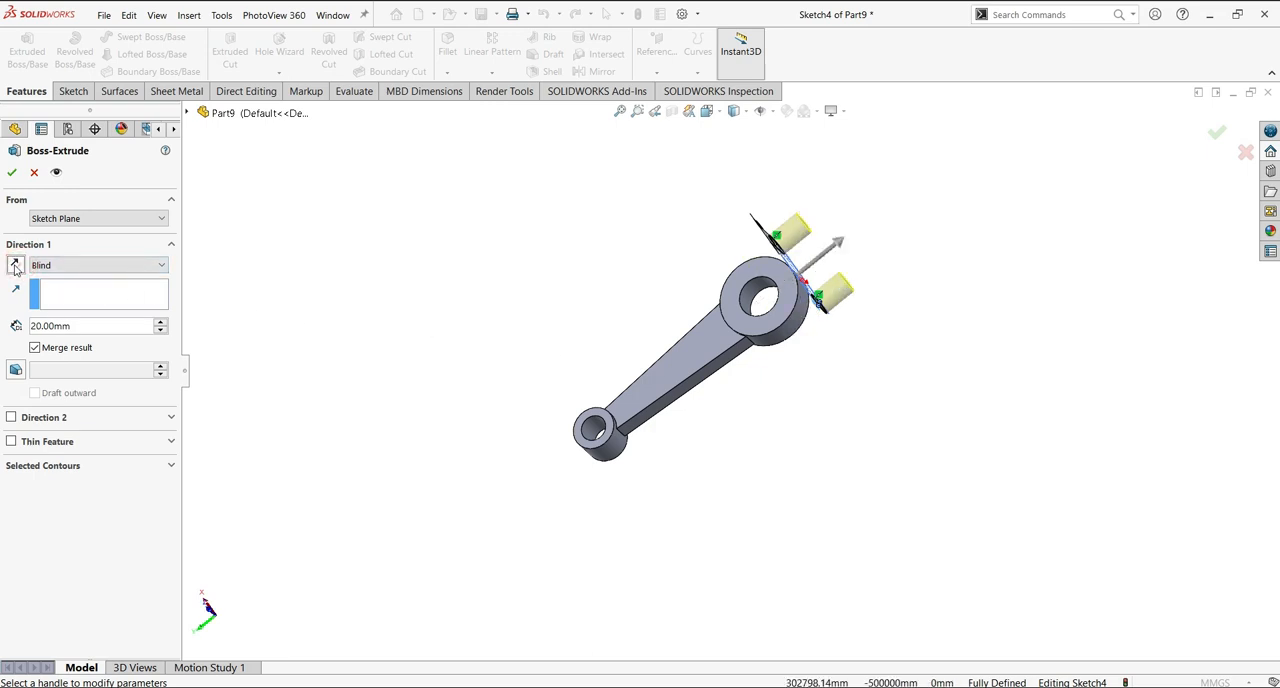
{"action": "middle_click_drag", "start_coordinate": [843, 520], "coordinate": [817, 378]}
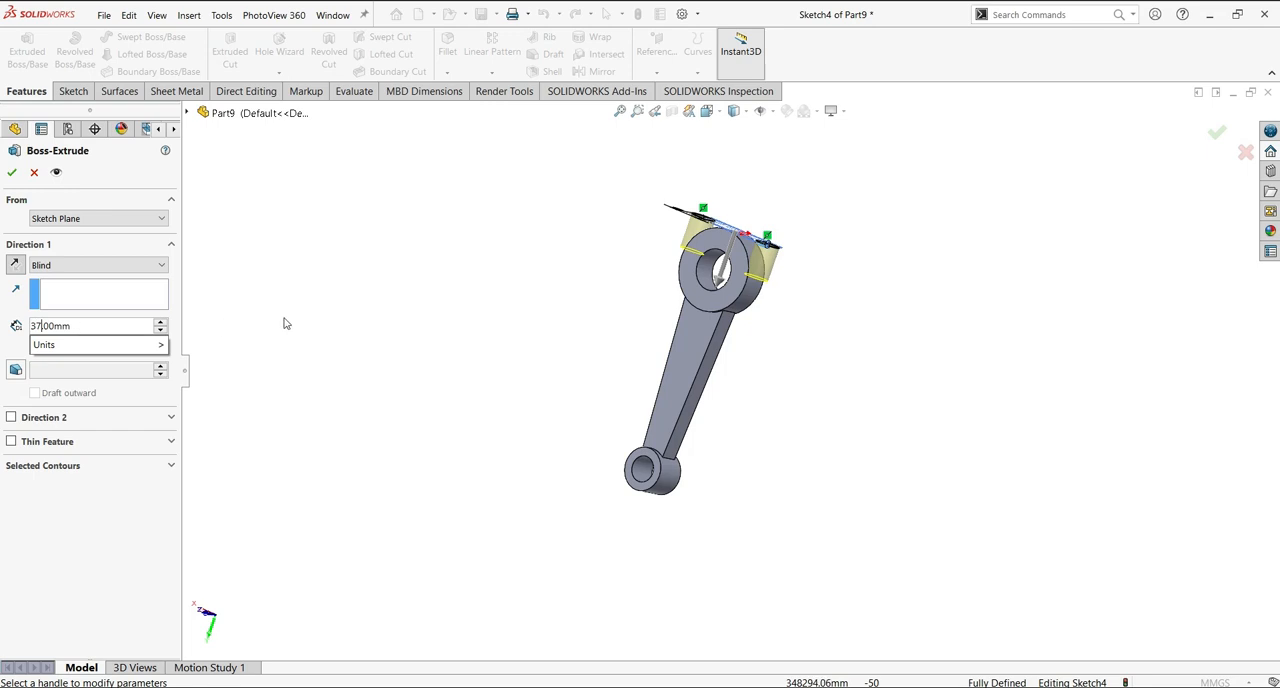
{"action": "key", "text": "Return"}
{"action": "scroll", "coordinate": [803, 385], "scroll_direction": "down", "scroll_amount": 5}
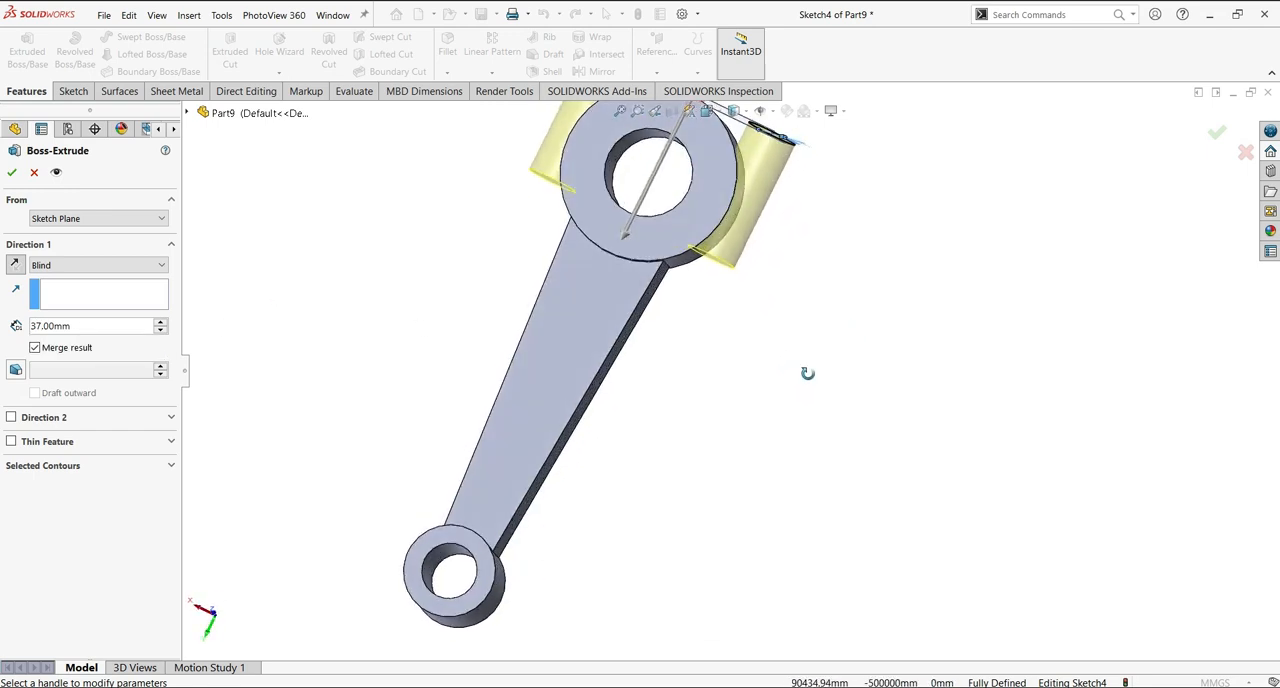
{"action": "key", "text": "Return"}
Start a Blind 37 mm extruded cut from the bosses' two-circle sketch, with Offset as its start condition.
{"action": "scroll", "coordinate": [825, 348], "scroll_direction": "up", "scroll_amount": 2}
{"action": "middle_click_drag", "start_coordinate": [845, 327], "coordinate": [927, 407]}
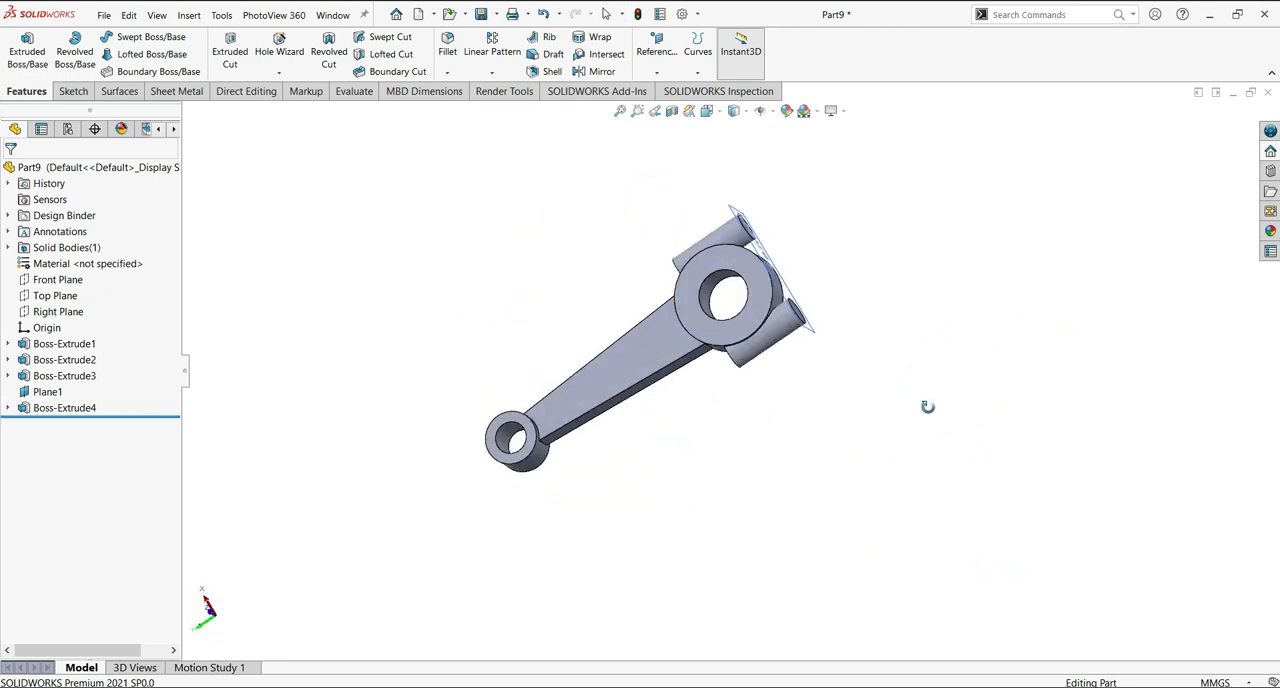
{"action": "scroll", "coordinate": [927, 407], "scroll_direction": "down", "scroll_amount": 1}
{"action": "left_click", "coordinate": [8, 408]}
{"action": "left_click", "coordinate": [59, 428]}
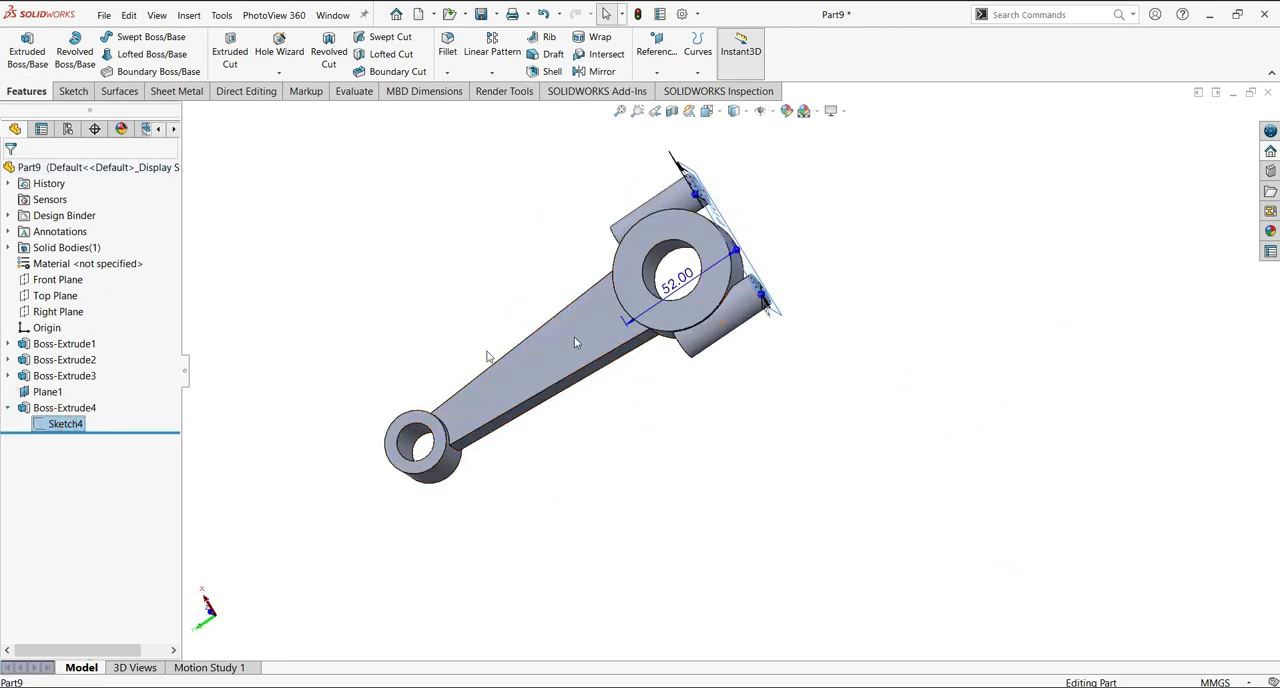
{"action": "left_click", "coordinate": [230, 50]}
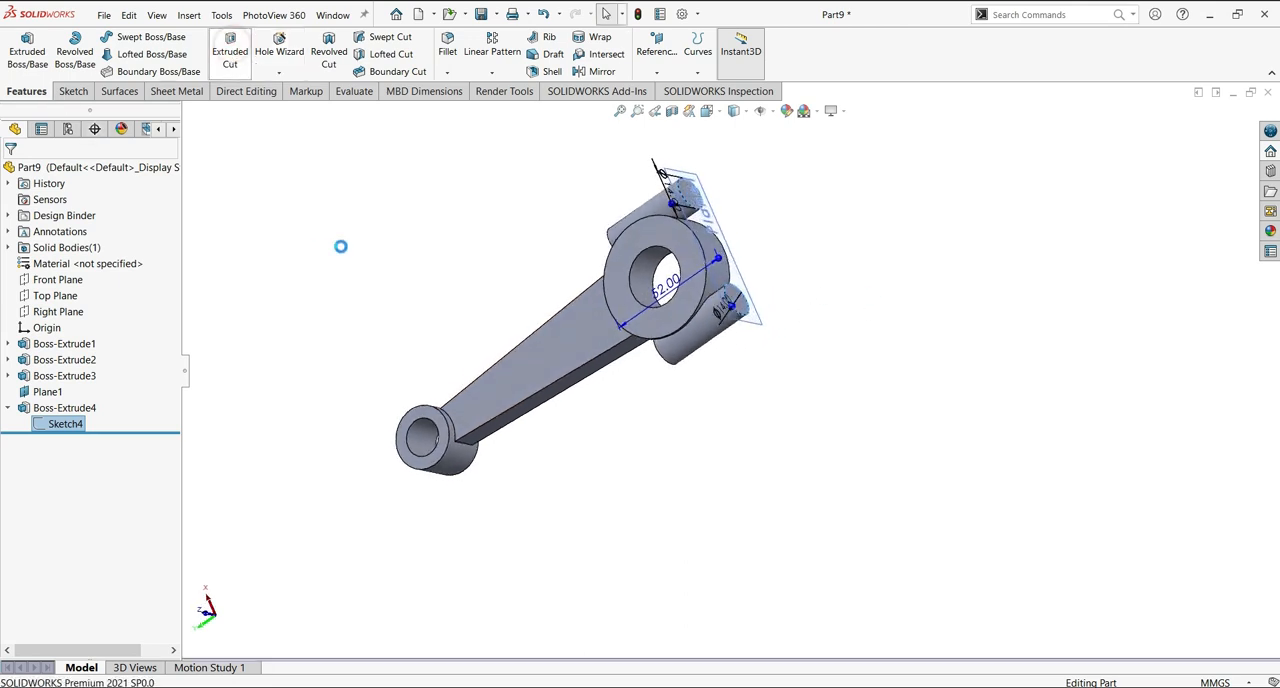
{"action": "left_click", "coordinate": [148, 218]}
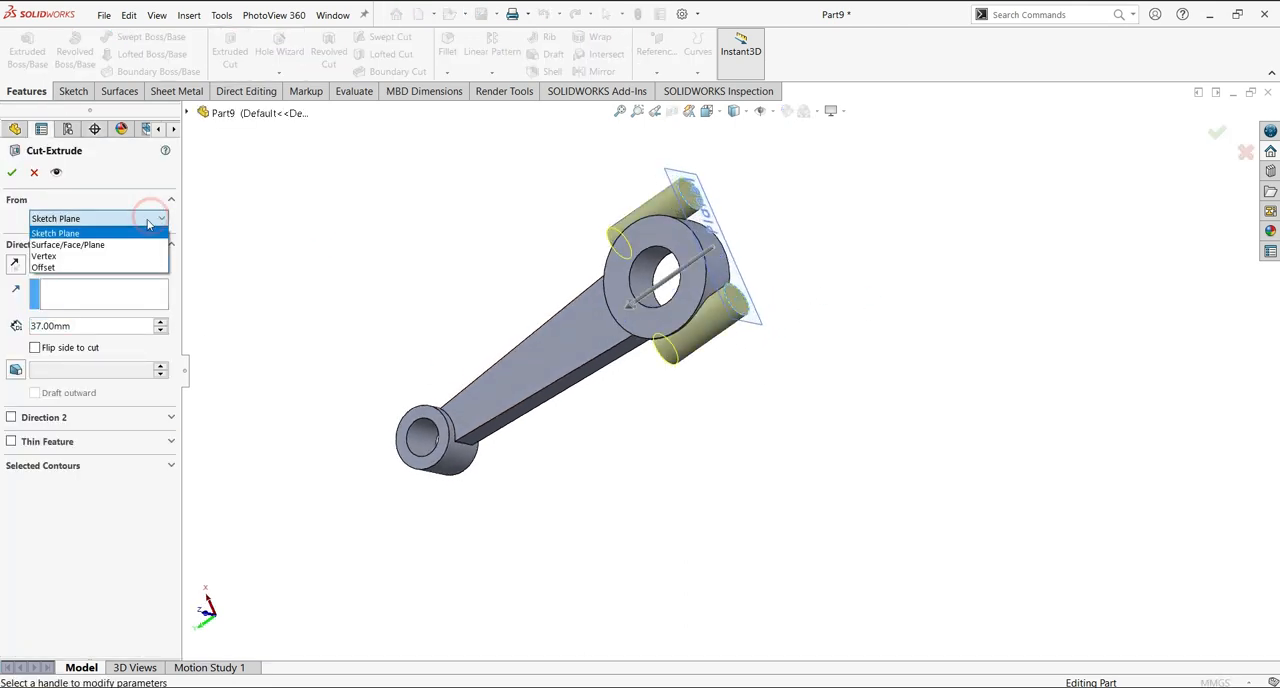
{"action": "left_click", "coordinate": [60, 263]}
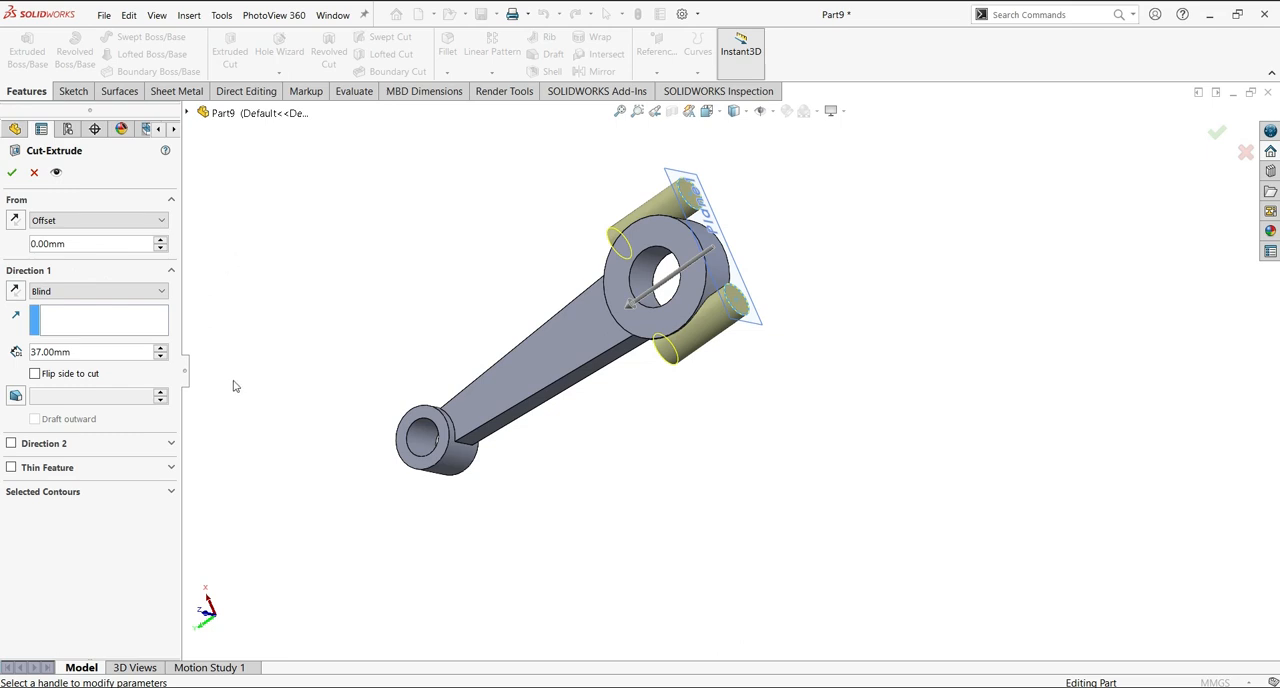
Give the cut a 35 mm start offset reversed toward the small end and a 3-degree outward draft, and create it.
{"action": "left_click", "coordinate": [15, 395]}
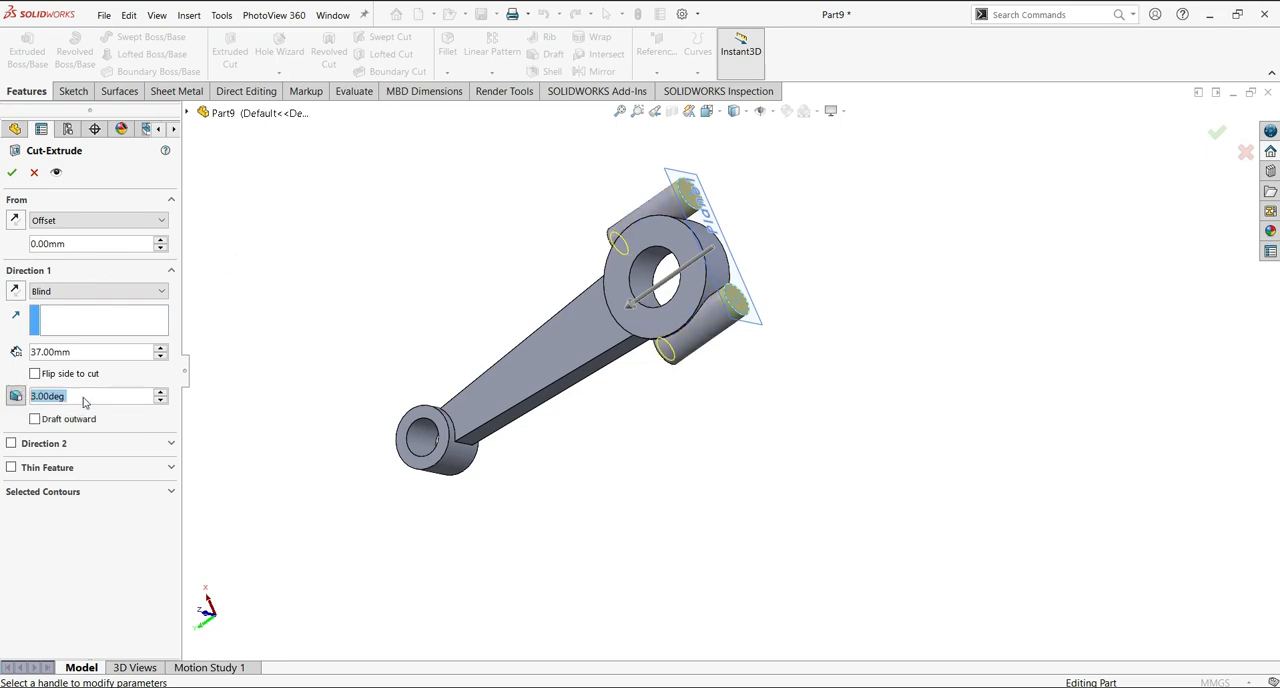
{"action": "type", "text": "35"}
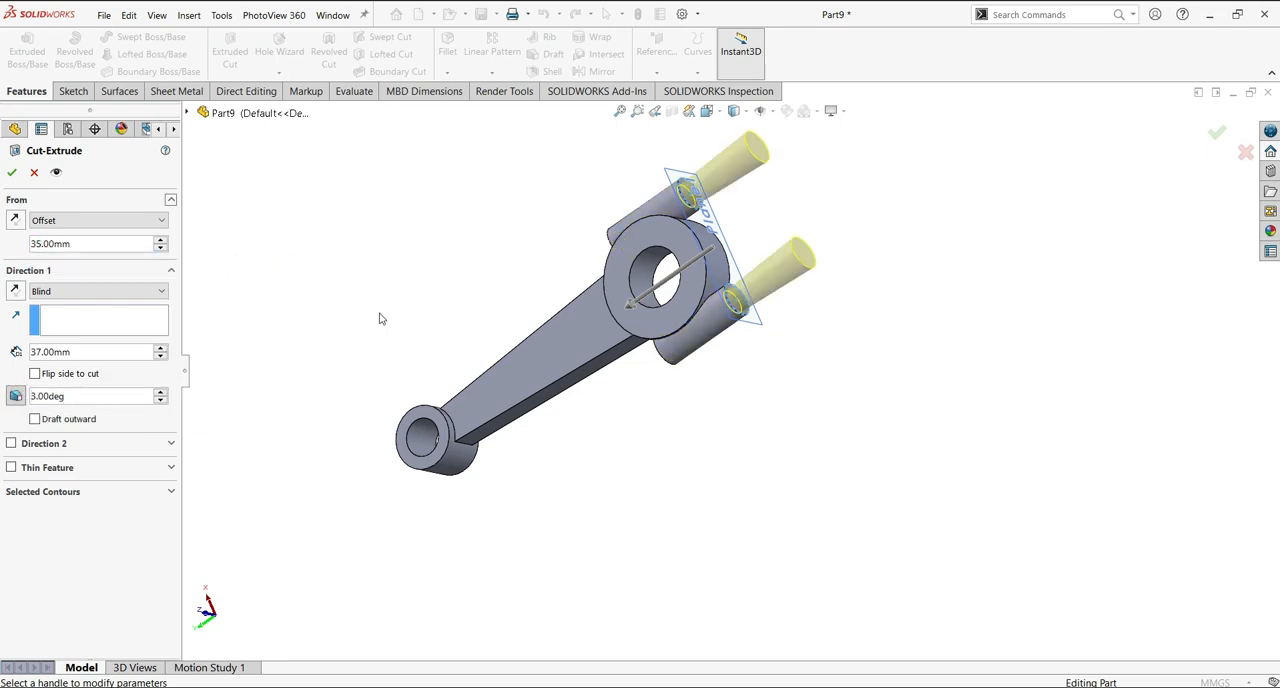
{"action": "left_click", "coordinate": [17, 219]}
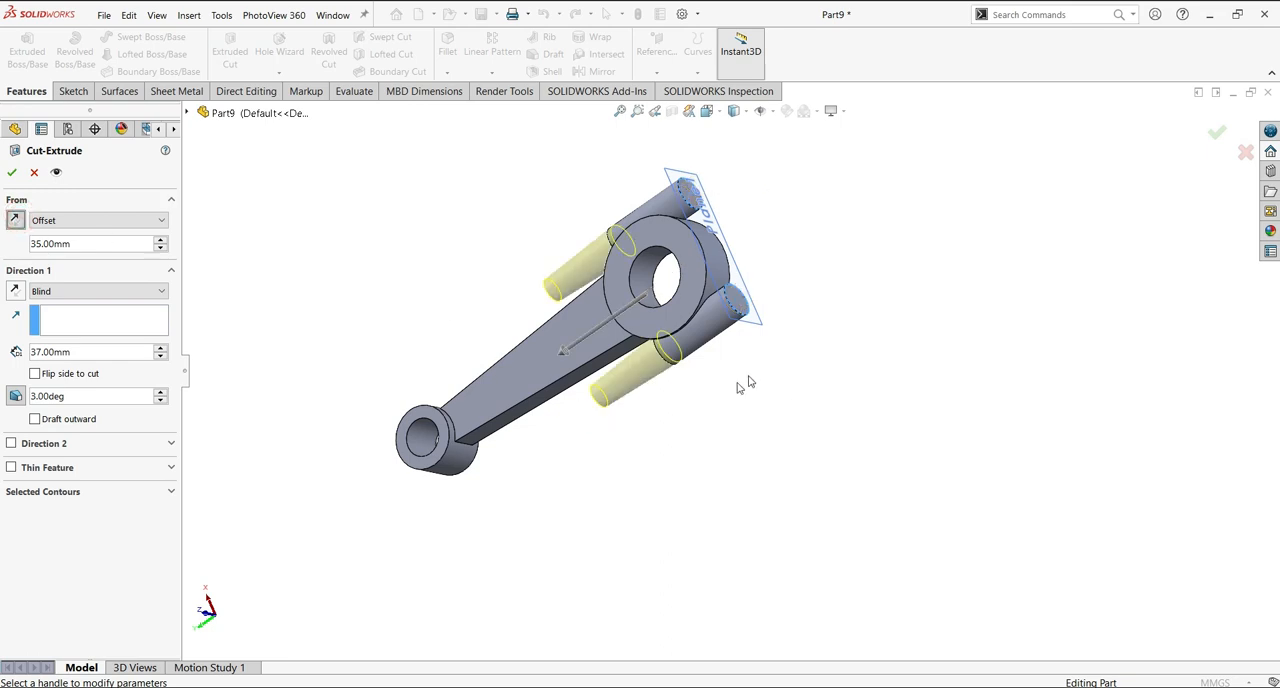
{"action": "left_click", "coordinate": [35, 419]}
{"action": "left_click", "coordinate": [14, 176]}
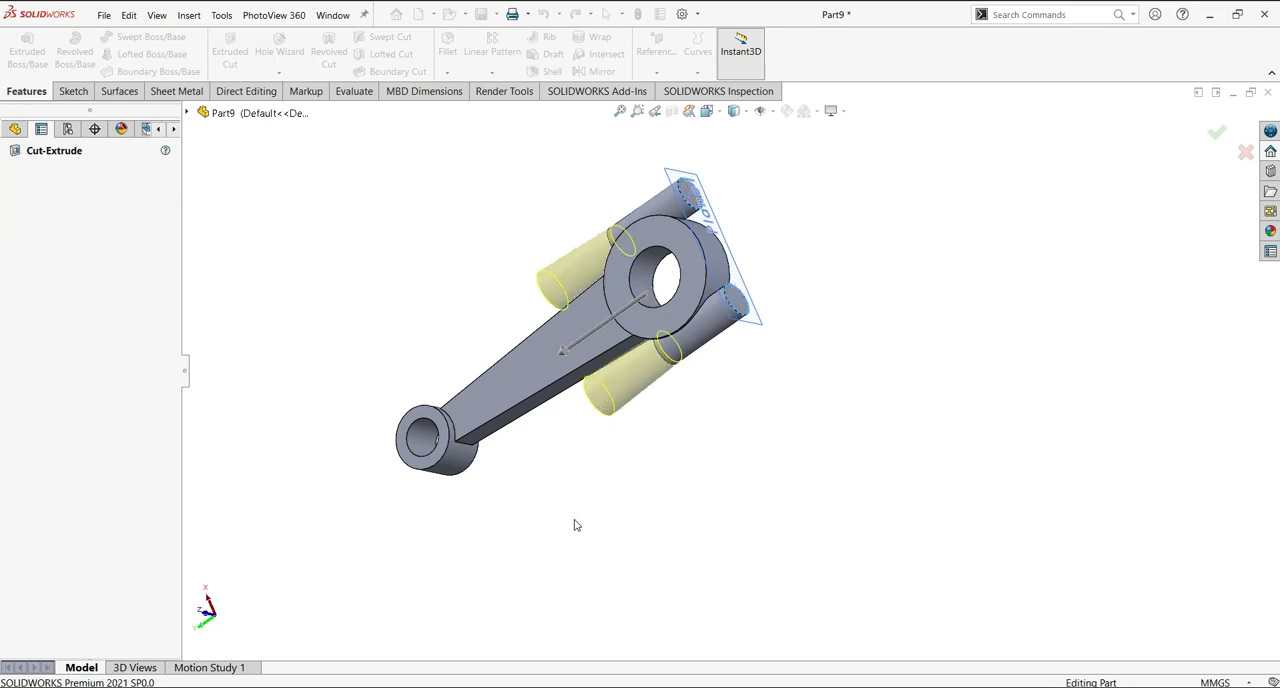
Hide the offset reference plane at the outer ends of the side bosses.
{"action": "middle_click_drag", "start_coordinate": [638, 526], "coordinate": [670, 327]}
{"action": "middle_click_drag", "start_coordinate": [683, 440], "coordinate": [870, 484]}
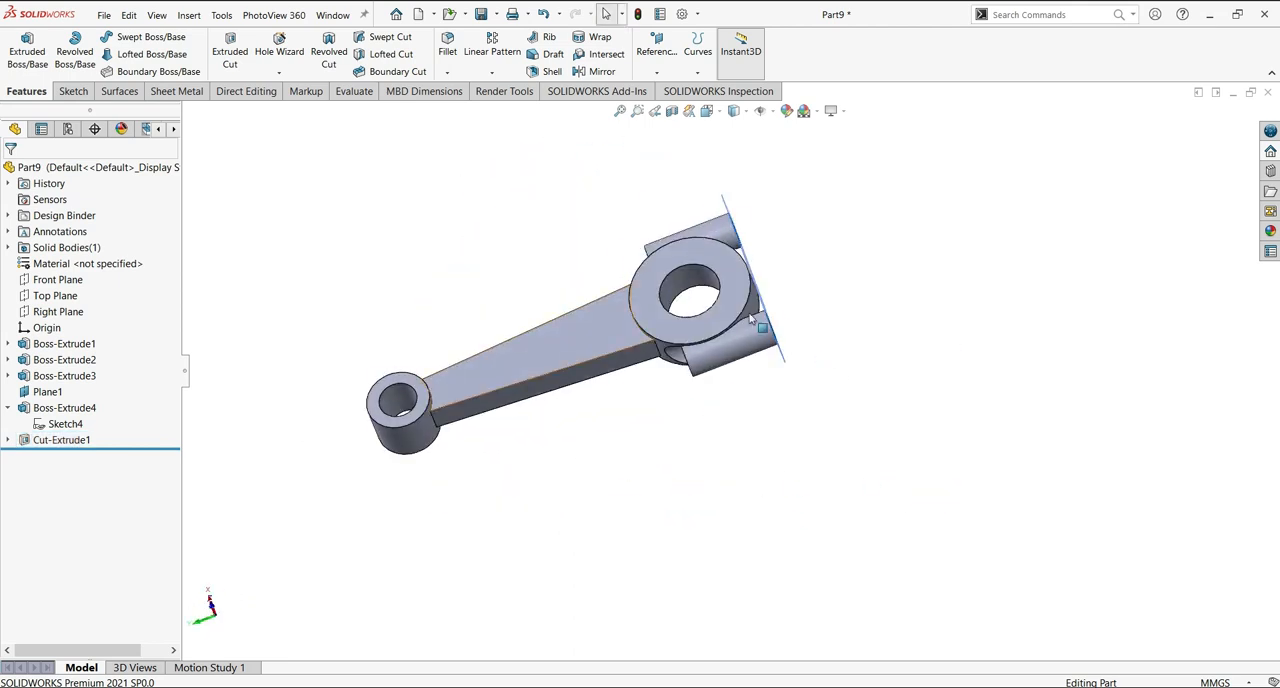
{"action": "middle_click_drag", "start_coordinate": [875, 301], "coordinate": [745, 283]}
{"action": "right_click", "coordinate": [720, 257]}
{"action": "left_click", "coordinate": [772, 238]}
Set up a Hole Wizard counterbore for an ANSI Metric M10 hex bolt, Normal fit, with custom sizing of 11, 12.48 and 4.85 mm.
{"action": "middle_click_drag", "start_coordinate": [769, 417], "coordinate": [758, 326]}
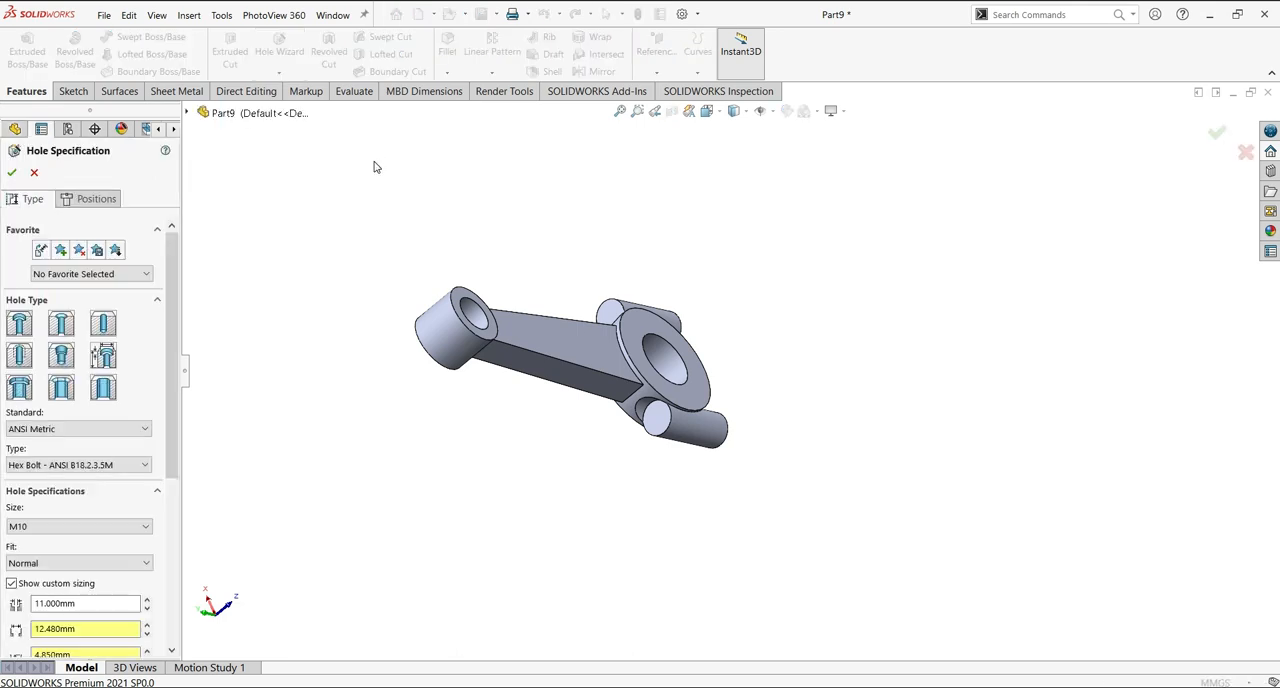
{"action": "left_click_drag", "start_coordinate": [174, 357], "coordinate": [175, 427]}
{"action": "left_click", "coordinate": [94, 369]}
{"action": "left_click", "coordinate": [94, 382]}
{"action": "left_click", "coordinate": [13, 349]}
{"action": "left_click", "coordinate": [13, 391]}
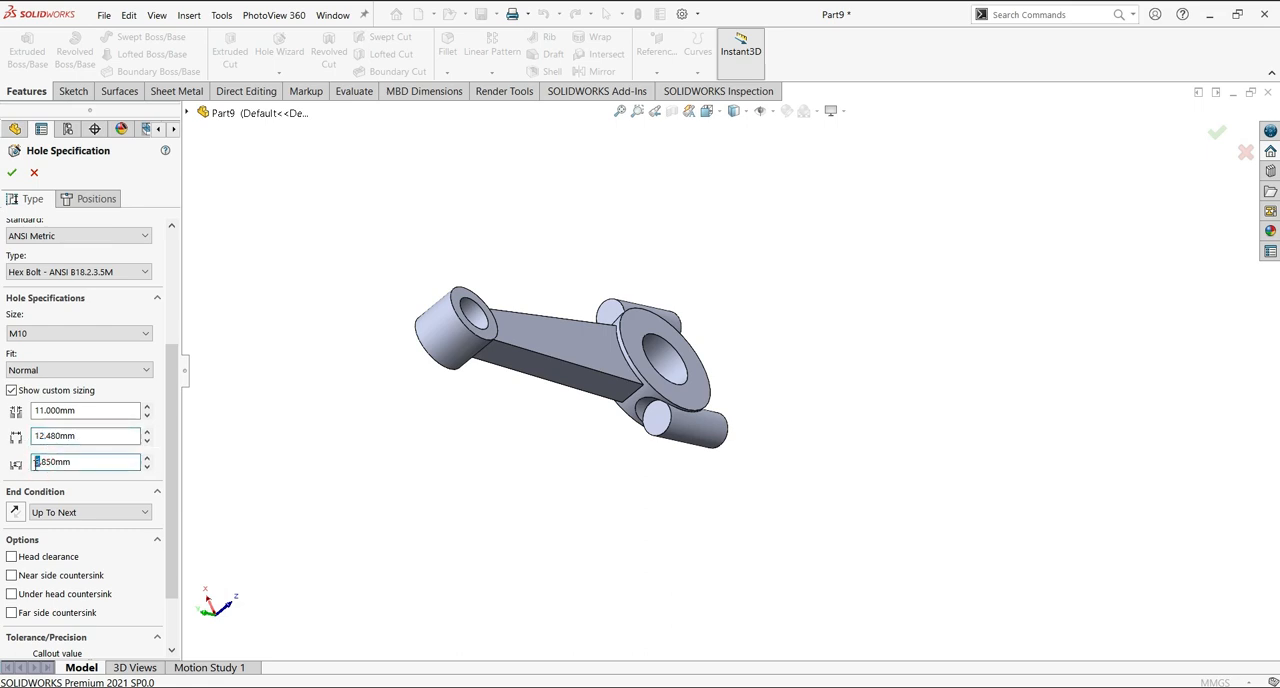
Place the counterbored hole at both side boss centres, with an Up To Vertex end condition and a 14 mm, 90-degree near side countersink.
{"action": "scroll", "coordinate": [57, 447], "scroll_direction": "down", "scroll_amount": 2}
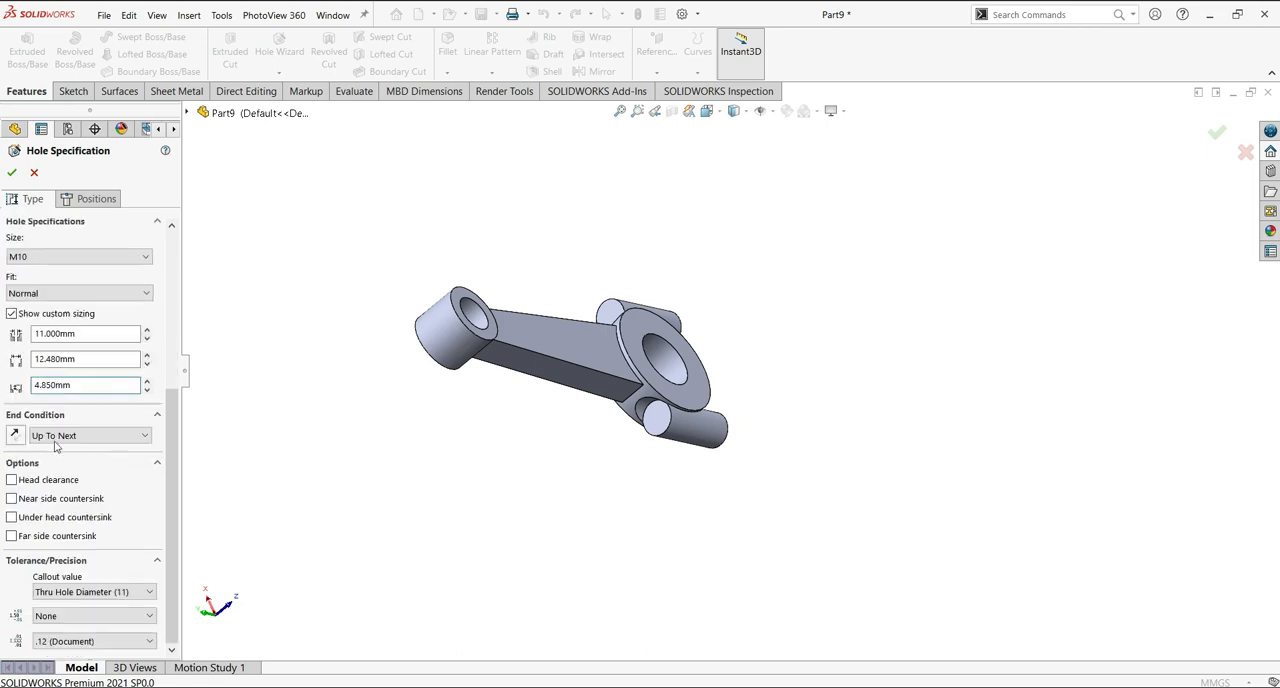
{"action": "scroll", "coordinate": [119, 436], "scroll_direction": "down", "scroll_amount": 2}
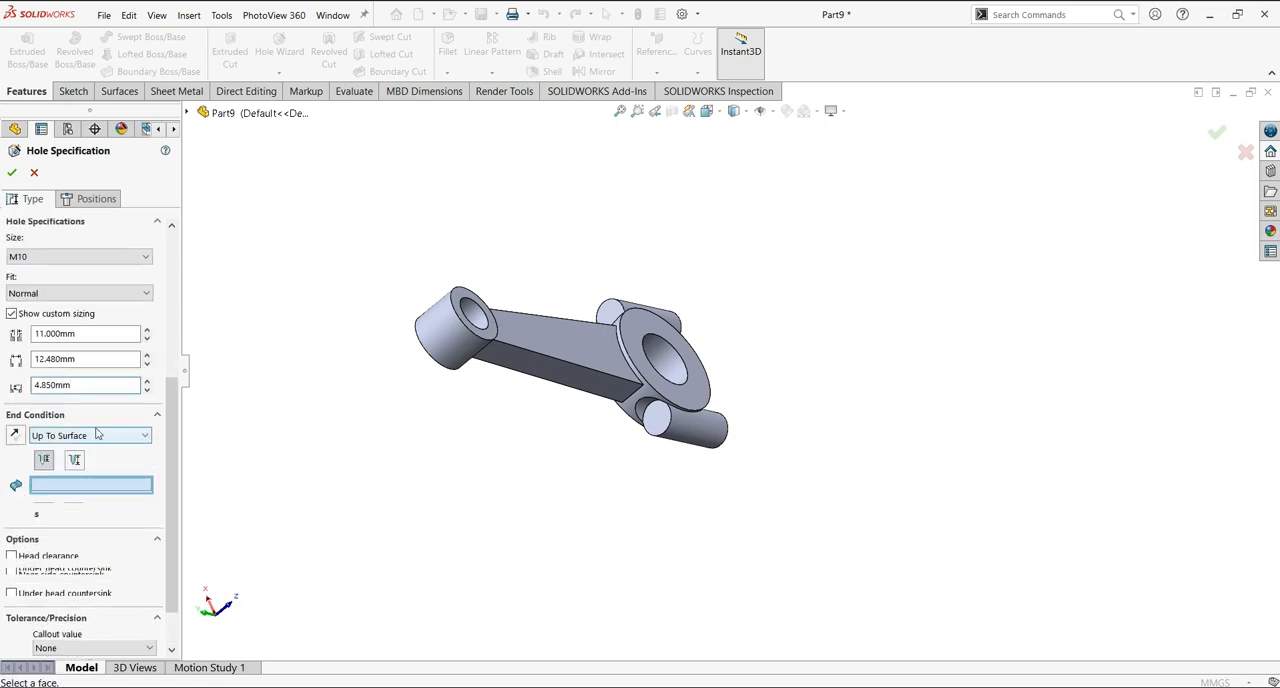
{"action": "scroll", "coordinate": [101, 437], "scroll_direction": "up", "scroll_amount": 1}
{"action": "left_click_drag", "start_coordinate": [169, 423], "coordinate": [171, 446]}
{"action": "scroll", "coordinate": [171, 449], "scroll_direction": "up", "scroll_amount": 1}
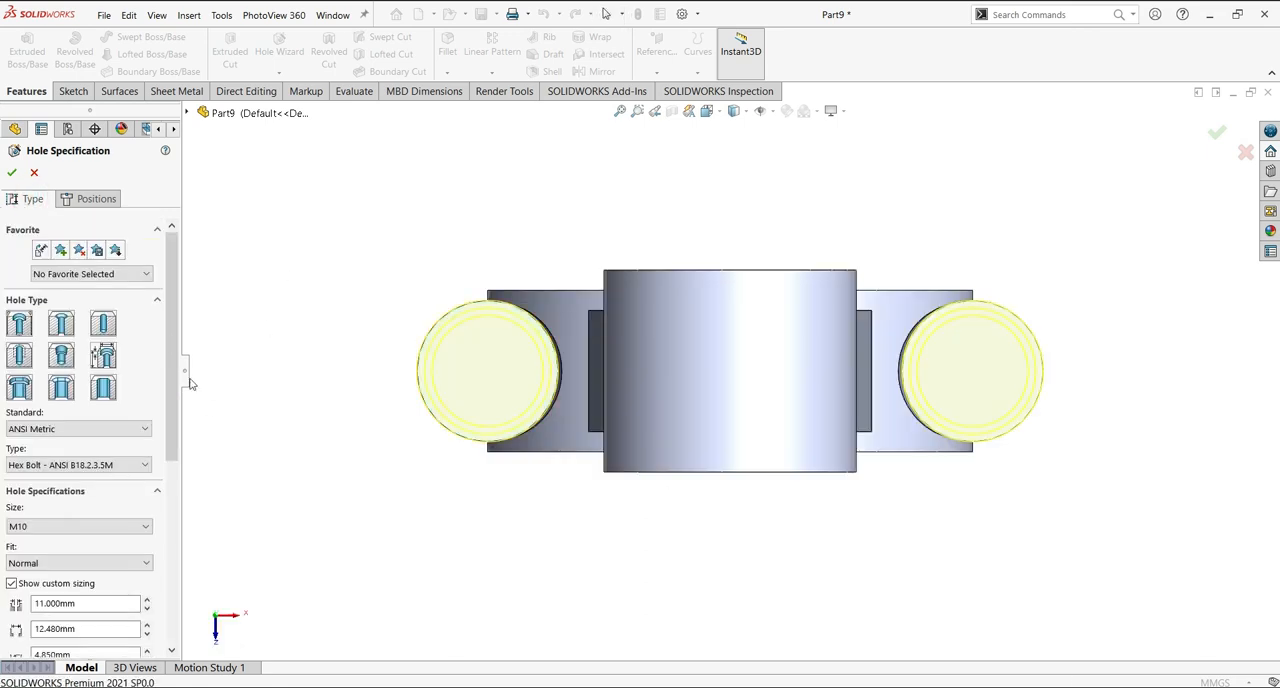
{"action": "scroll", "coordinate": [168, 432], "scroll_direction": "down", "scroll_amount": 3}
{"action": "scroll", "coordinate": [168, 432], "scroll_direction": "down", "scroll_amount": 5}
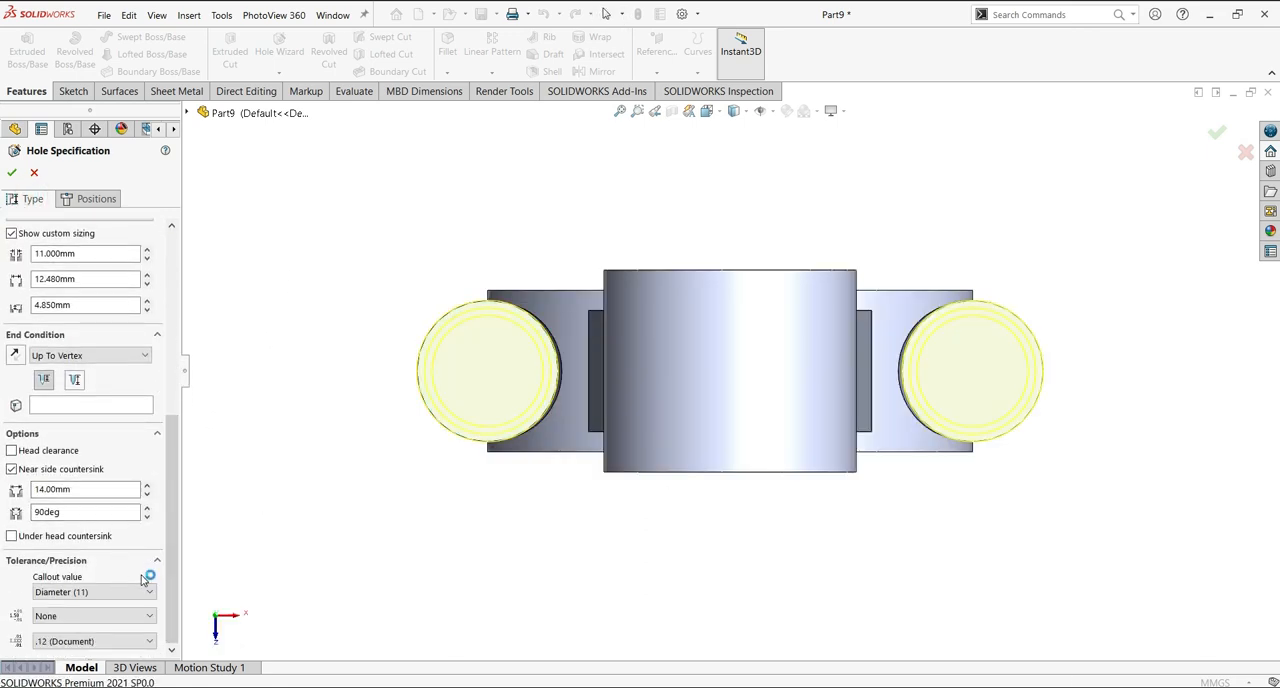
Set the counterbored holes' end condition to Blind at 42.4 mm and create them in both side bosses.
{"action": "scroll", "coordinate": [90, 470], "scroll_direction": "up", "scroll_amount": 1}
{"action": "left_click", "coordinate": [64, 447]}
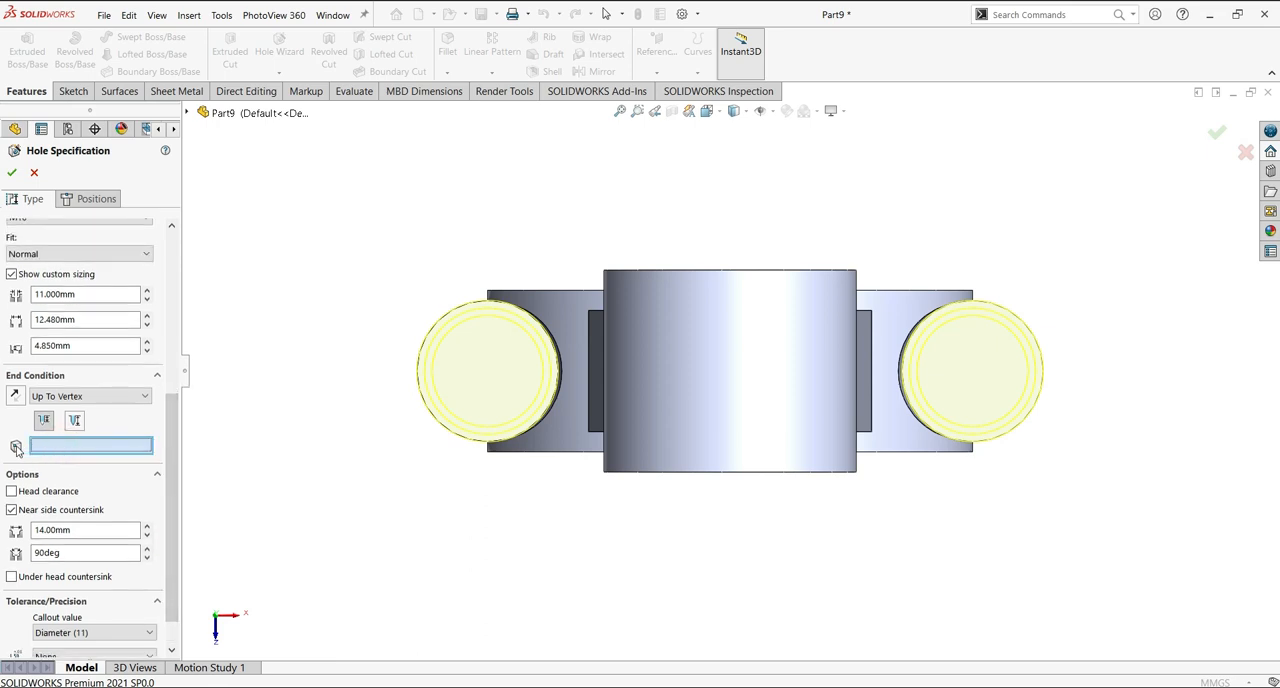
{"action": "left_click", "coordinate": [118, 396]}
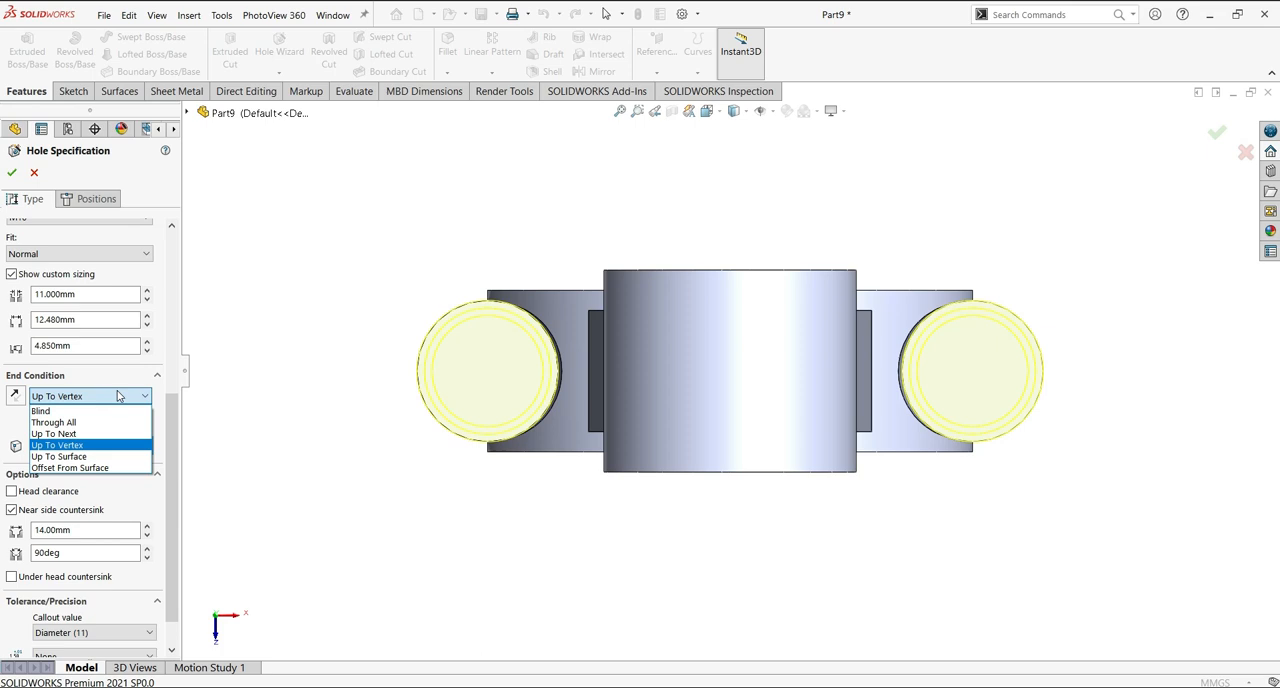
{"action": "left_click", "coordinate": [41, 411]}
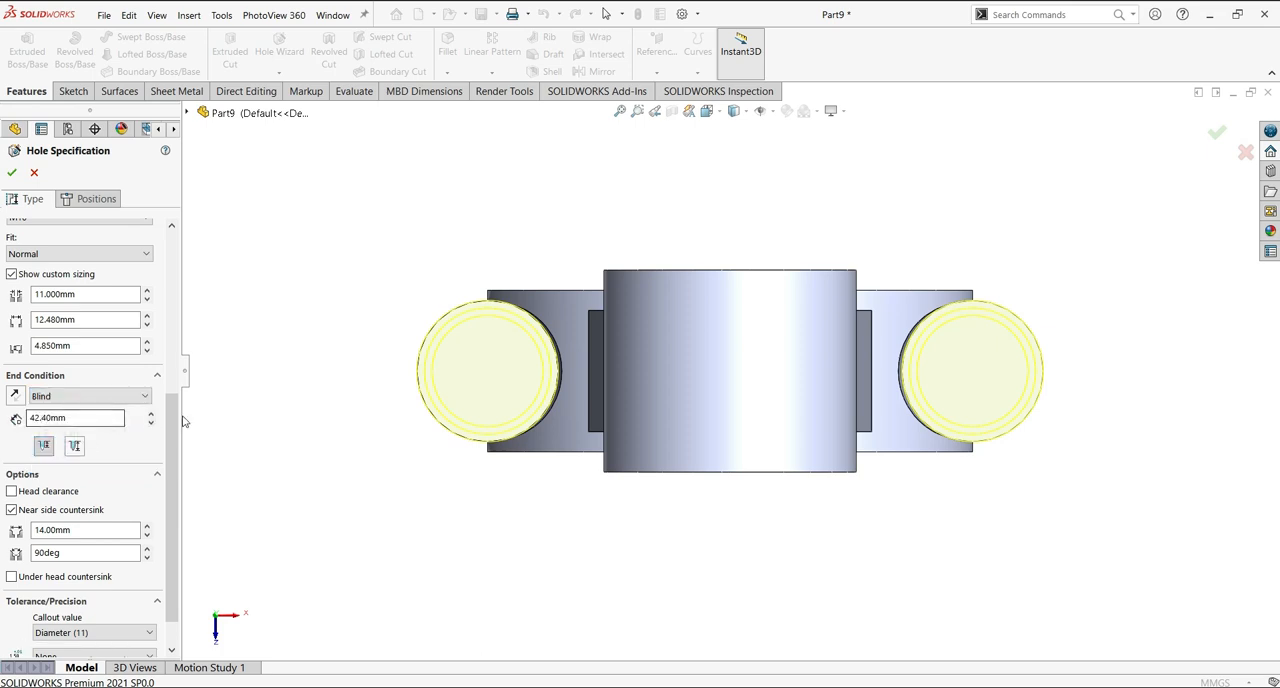
{"action": "scroll", "coordinate": [158, 300], "scroll_direction": "up", "scroll_amount": 5}
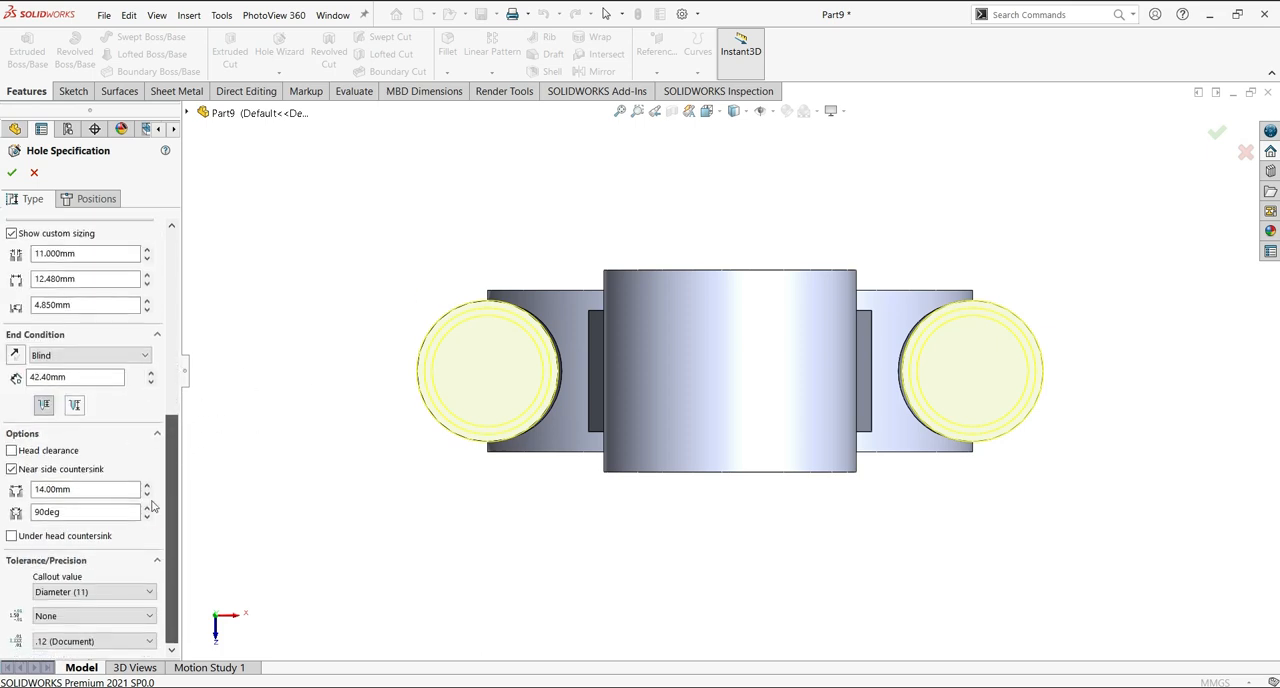
{"action": "scroll", "coordinate": [158, 300], "scroll_direction": "down", "scroll_amount": 5}
{"action": "scroll", "coordinate": [158, 300], "scroll_direction": "up", "scroll_amount": 3}
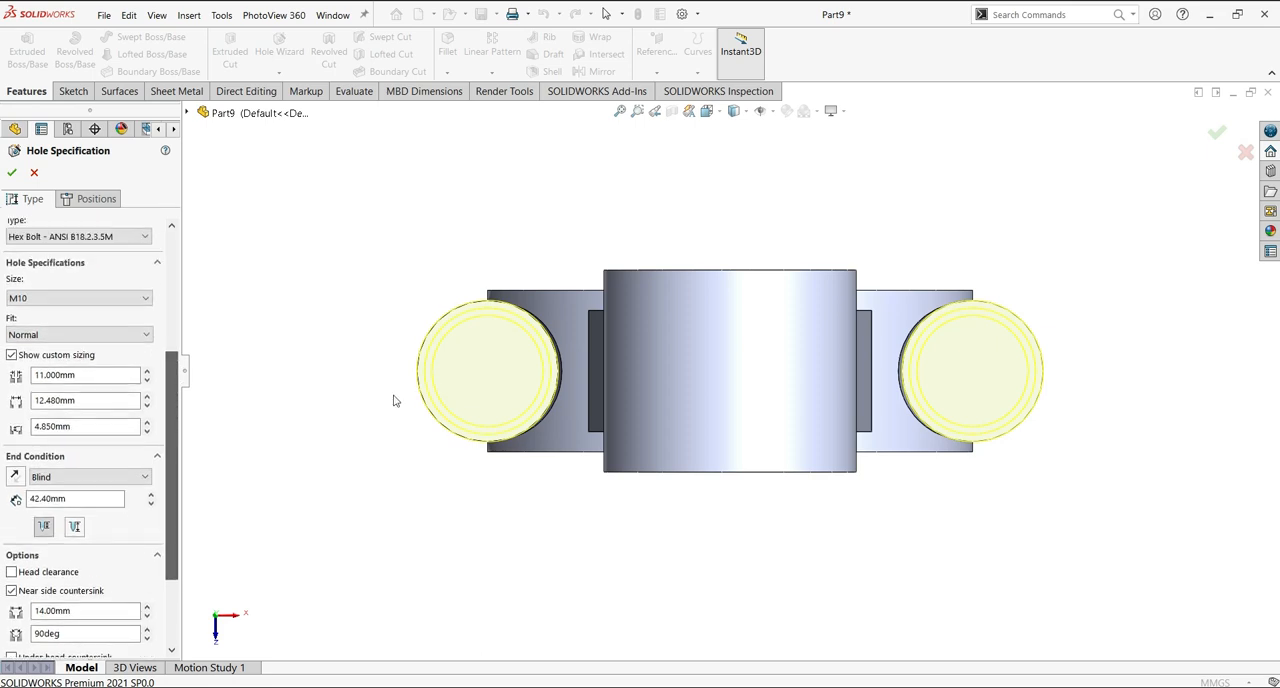
{"action": "left_click", "coordinate": [96, 198]}
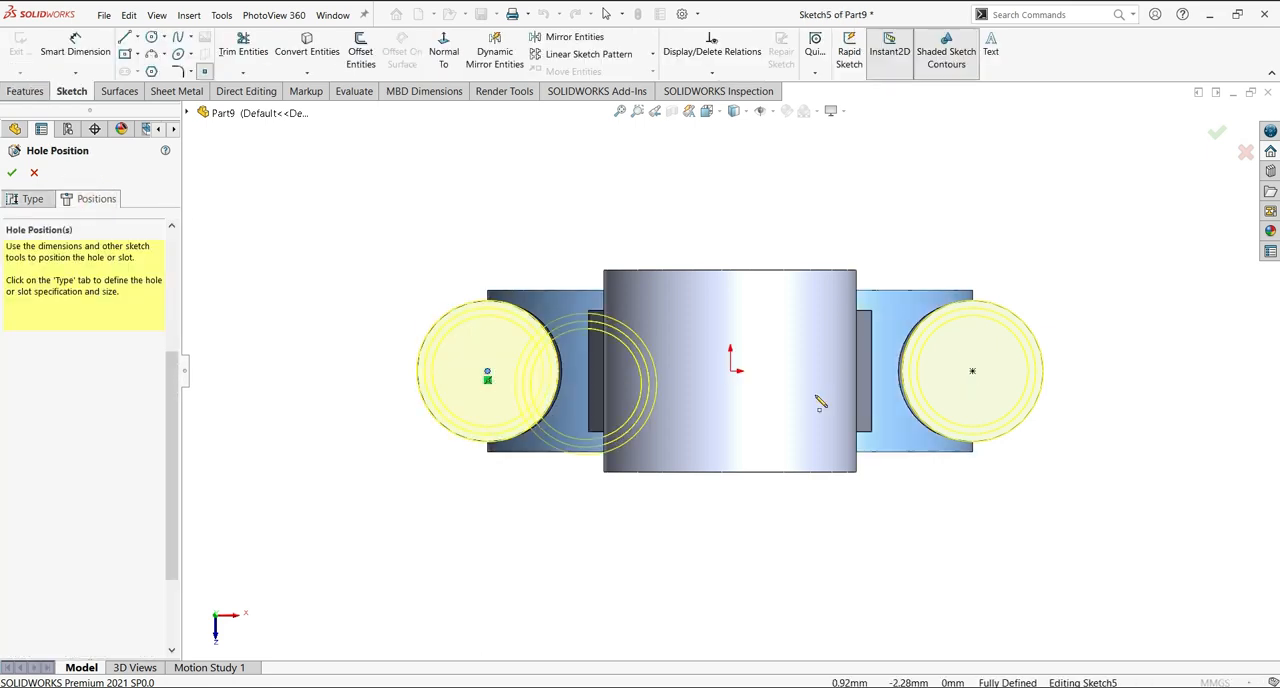
{"action": "left_click", "coordinate": [12, 172]}
Examine the counterbored holes in the side bosses from several directions.
{"action": "middle_click_drag", "start_coordinate": [1131, 331], "coordinate": [1040, 471]}
{"action": "scroll", "coordinate": [1043, 471], "scroll_direction": "up", "scroll_amount": 4}
{"action": "scroll", "coordinate": [977, 291], "scroll_direction": "down", "scroll_amount": 2}
{"action": "scroll", "coordinate": [977, 291], "scroll_direction": "up", "scroll_amount": 3}
{"action": "middle_click_drag", "start_coordinate": [977, 291], "coordinate": [886, 340]}
{"action": "scroll", "coordinate": [740, 485], "scroll_direction": "down", "scroll_amount": 5}
{"action": "middle_click_drag", "start_coordinate": [740, 485], "coordinate": [810, 425]}
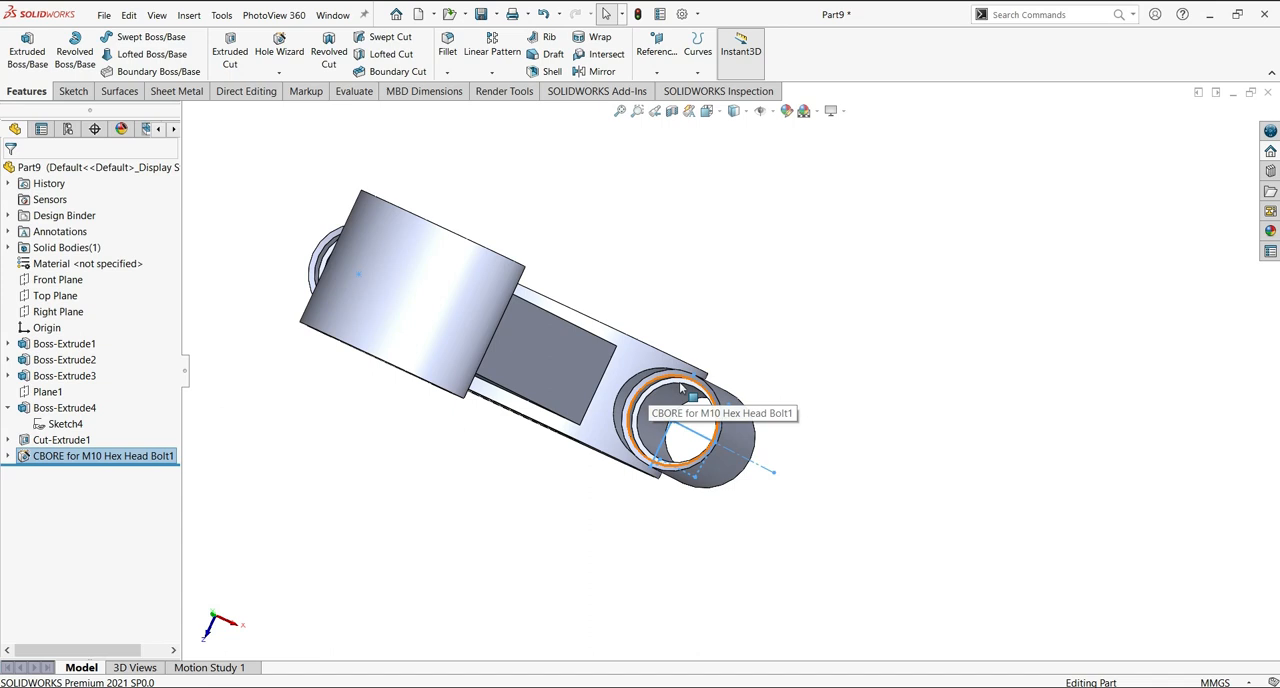
{"action": "scroll", "coordinate": [780, 430], "scroll_direction": "down", "scroll_amount": 5}
{"action": "middle_click_drag", "start_coordinate": [944, 353], "coordinate": [822, 396]}
{"action": "scroll", "coordinate": [800, 390], "scroll_direction": "up", "scroll_amount": 5}
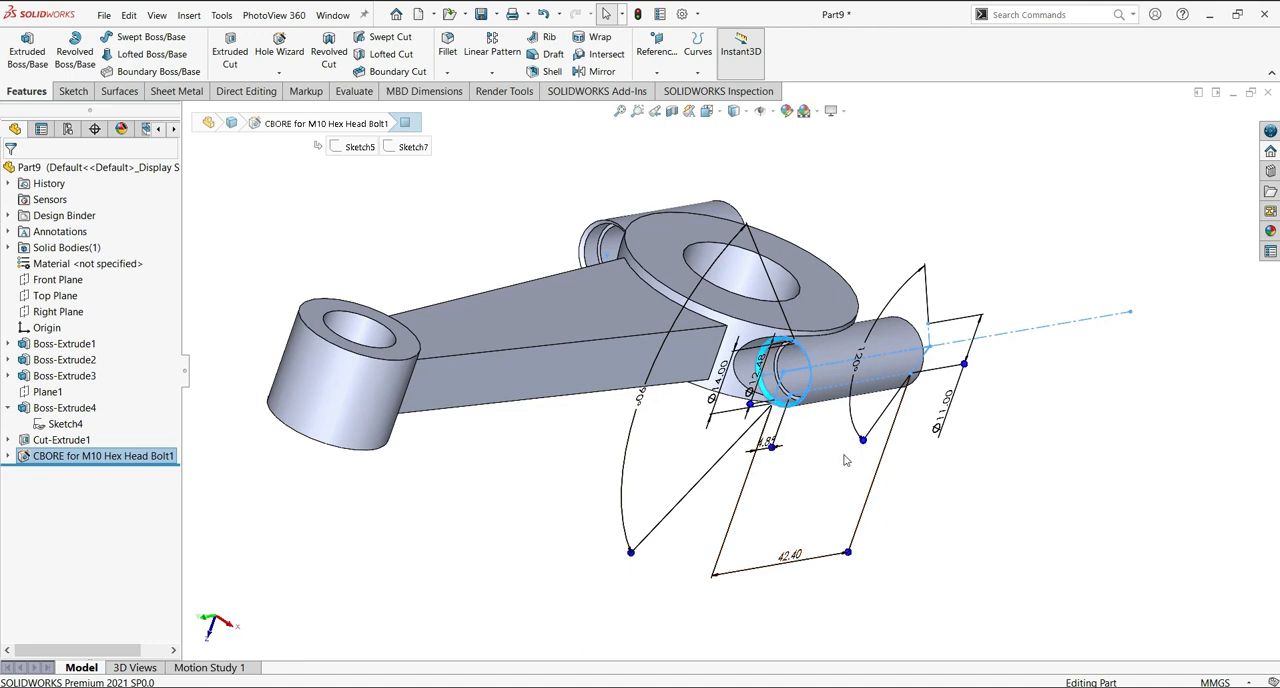
Edit the M10 counterbored holes and set their near side countersink angle to 0 degrees.
{"action": "left_click", "coordinate": [27, 458]}
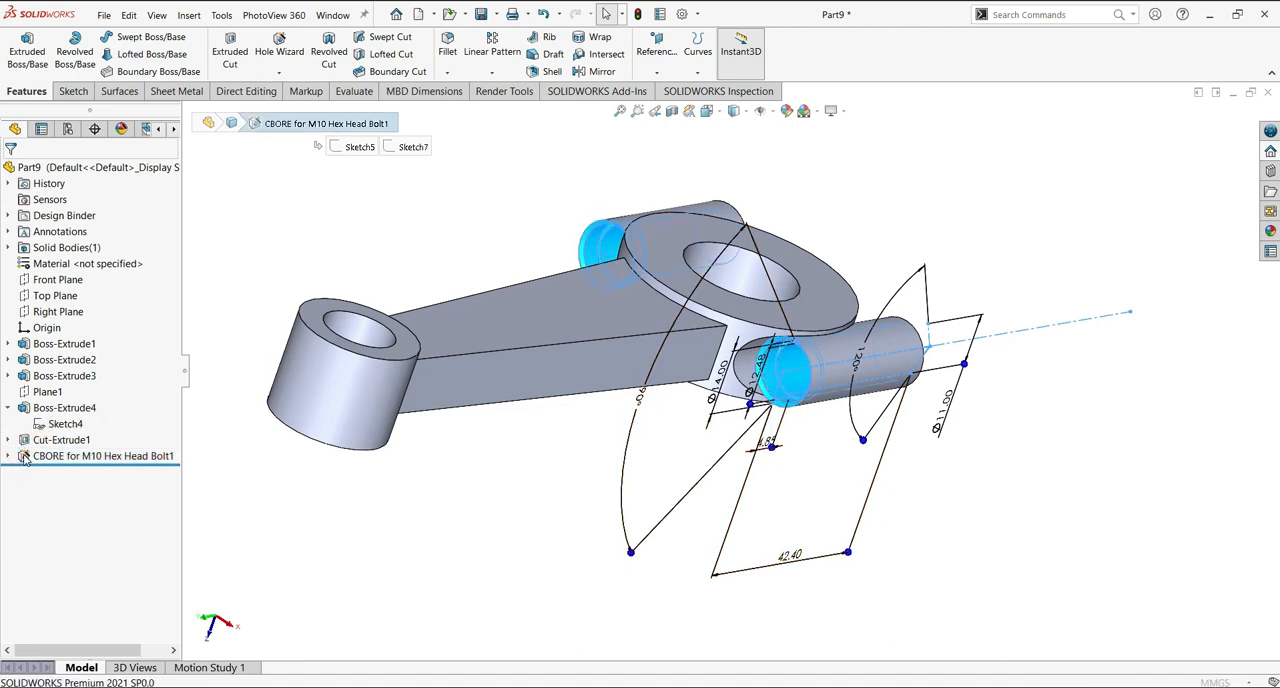
{"action": "left_click", "coordinate": [43, 415]}
{"action": "left_click_drag", "start_coordinate": [171, 342], "coordinate": [163, 559]}
{"action": "left_click", "coordinate": [37, 512]}
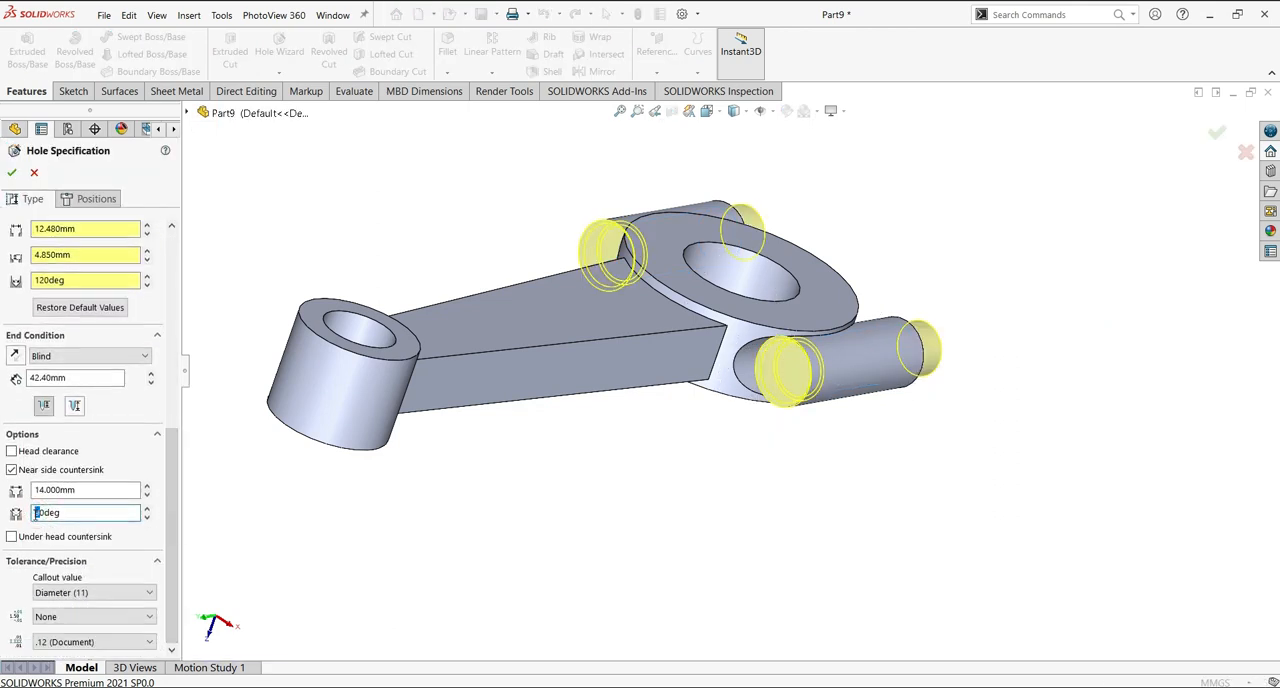
{"action": "left_click", "coordinate": [12, 172]}
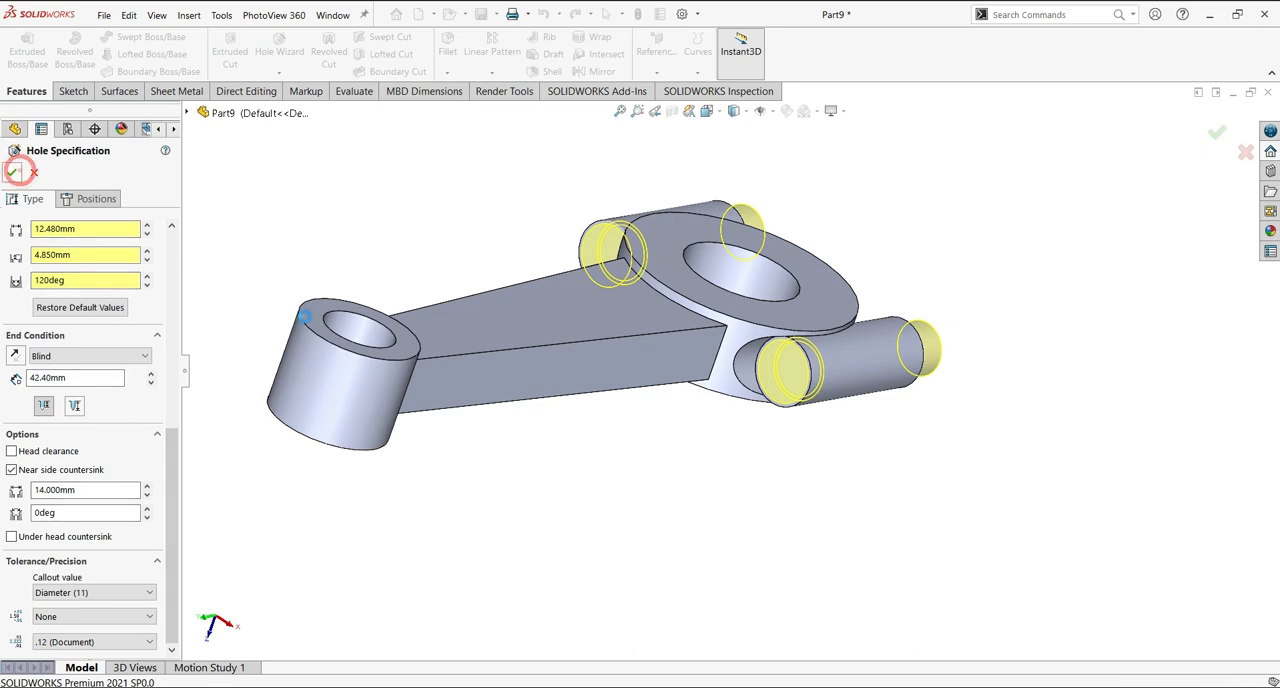
{"action": "scroll", "coordinate": [760, 343], "scroll_direction": "down", "scroll_amount": 5}
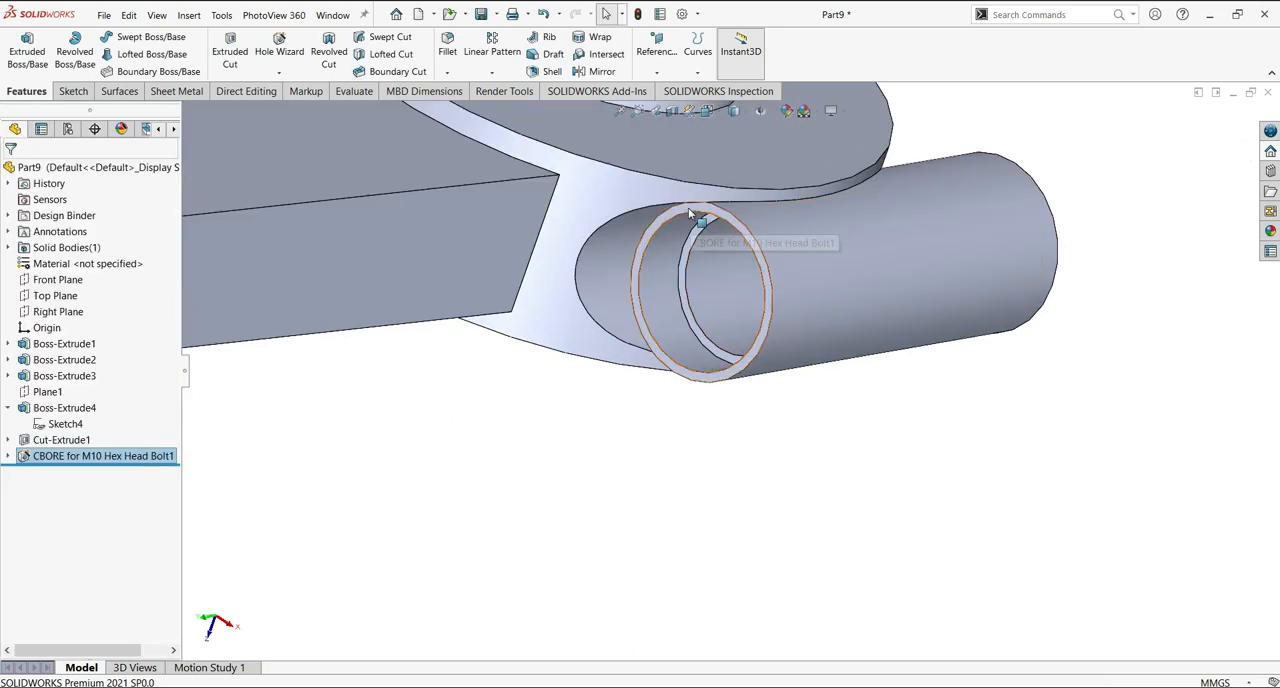
{"action": "left_click", "coordinate": [646, 242]}
{"action": "left_click", "coordinate": [728, 492]}
On the tapered shank's flat face, sketch a center rectangle about 12.5 mm wide and 75 mm long between the two rings.
{"action": "scroll", "coordinate": [747, 489], "scroll_direction": "up", "scroll_amount": 7}
{"action": "middle_click_drag", "start_coordinate": [818, 437], "coordinate": [980, 334]}
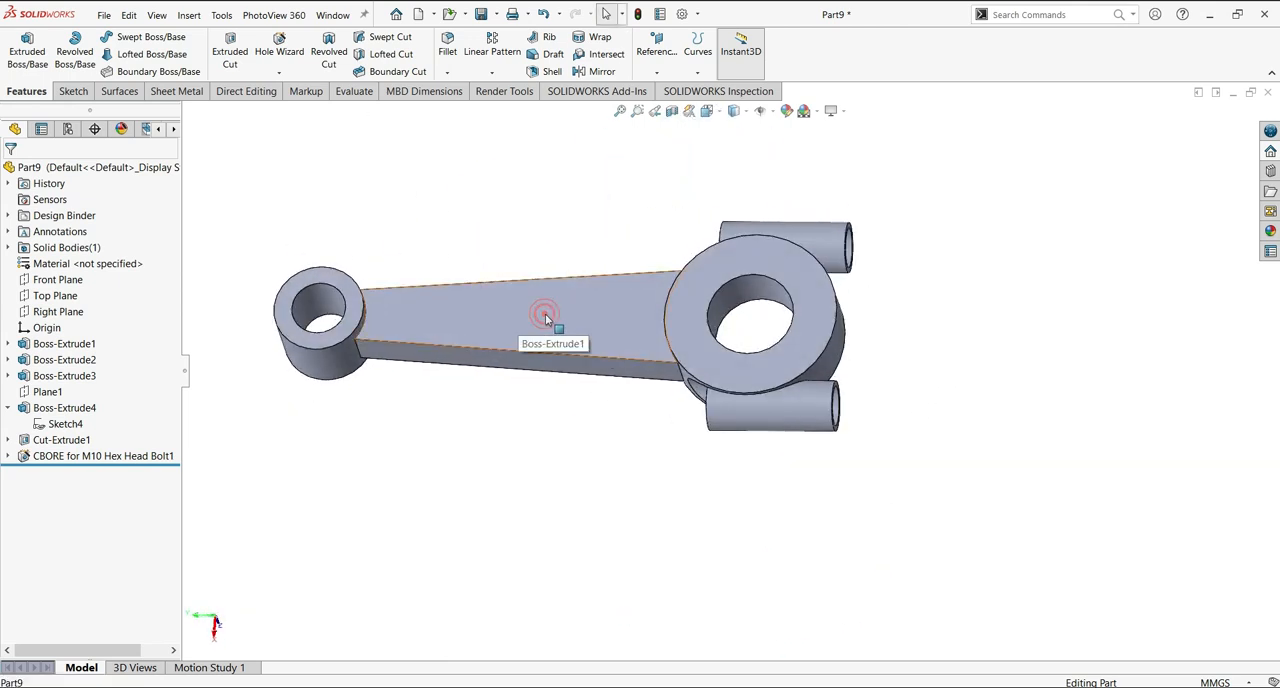
{"action": "left_click", "coordinate": [545, 317]}
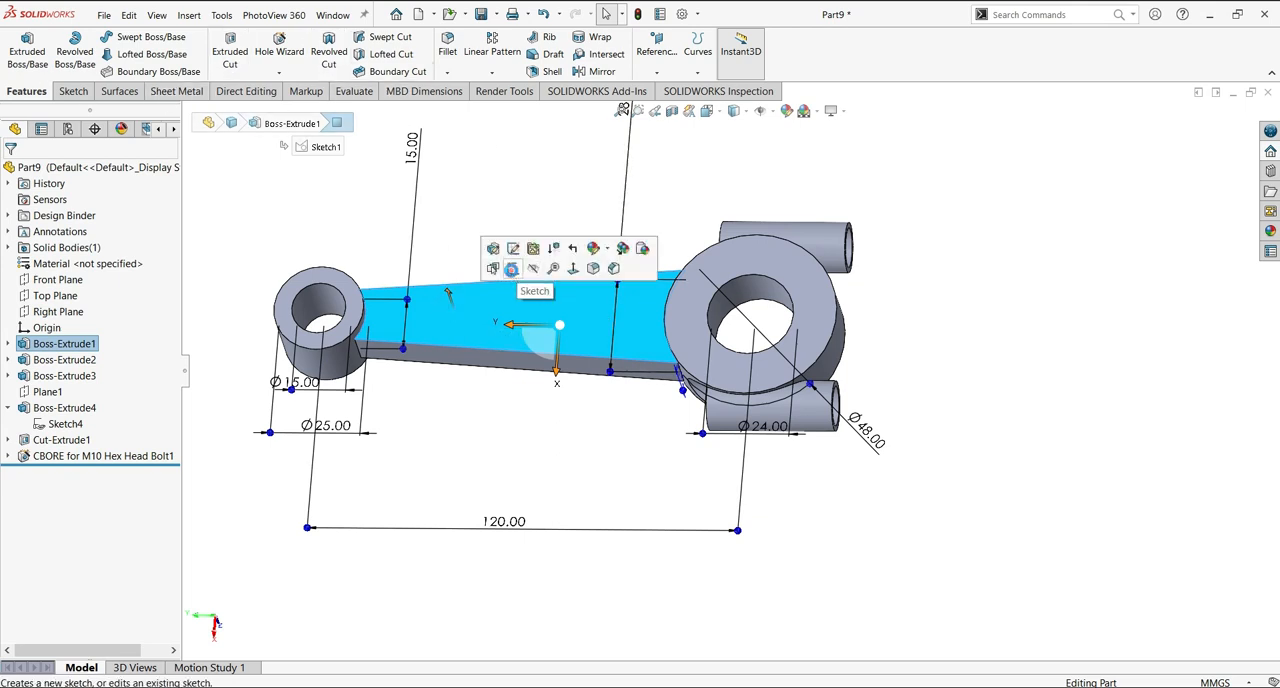
{"action": "left_click", "coordinate": [531, 254]}
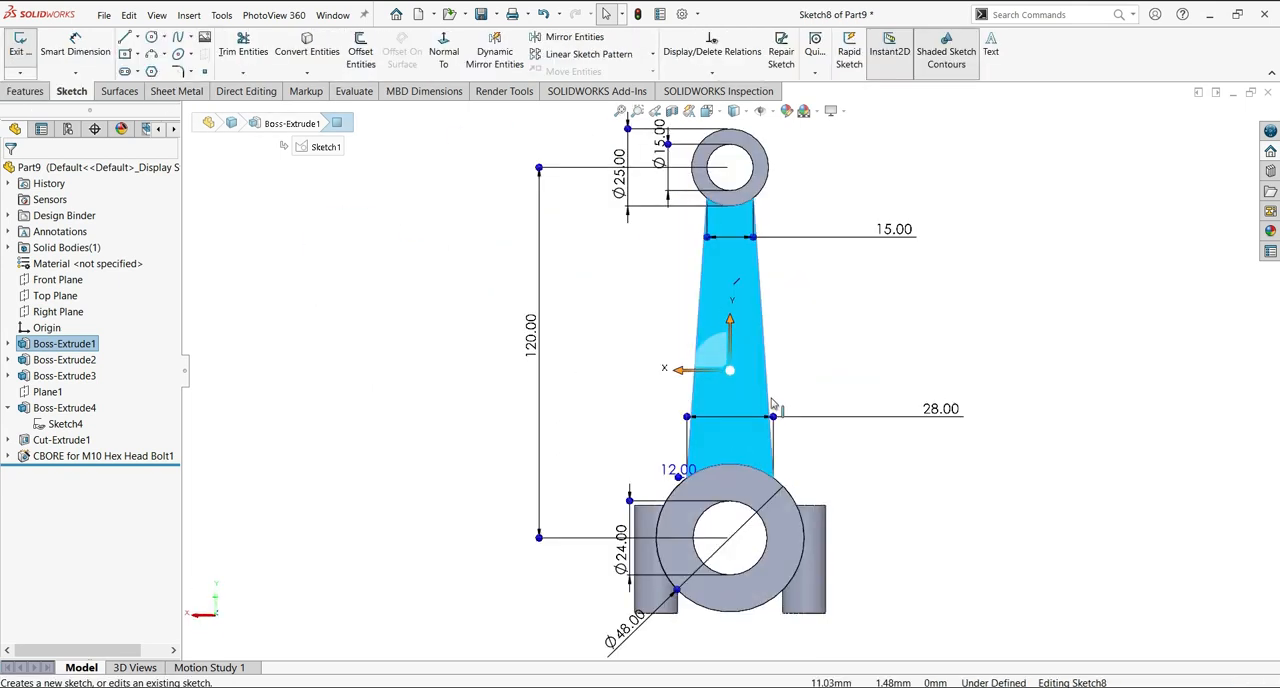
{"action": "left_click", "coordinate": [139, 56]}
{"action": "left_click", "coordinate": [175, 89]}
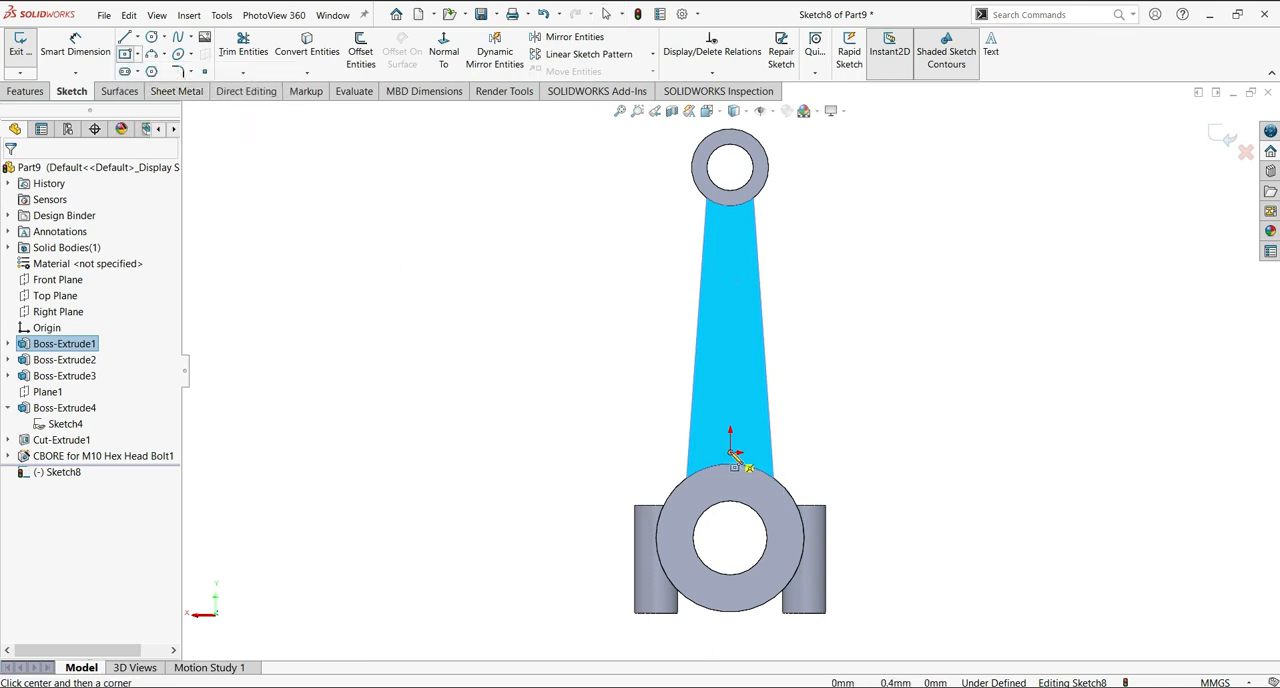
{"action": "left_click", "coordinate": [731, 331]}
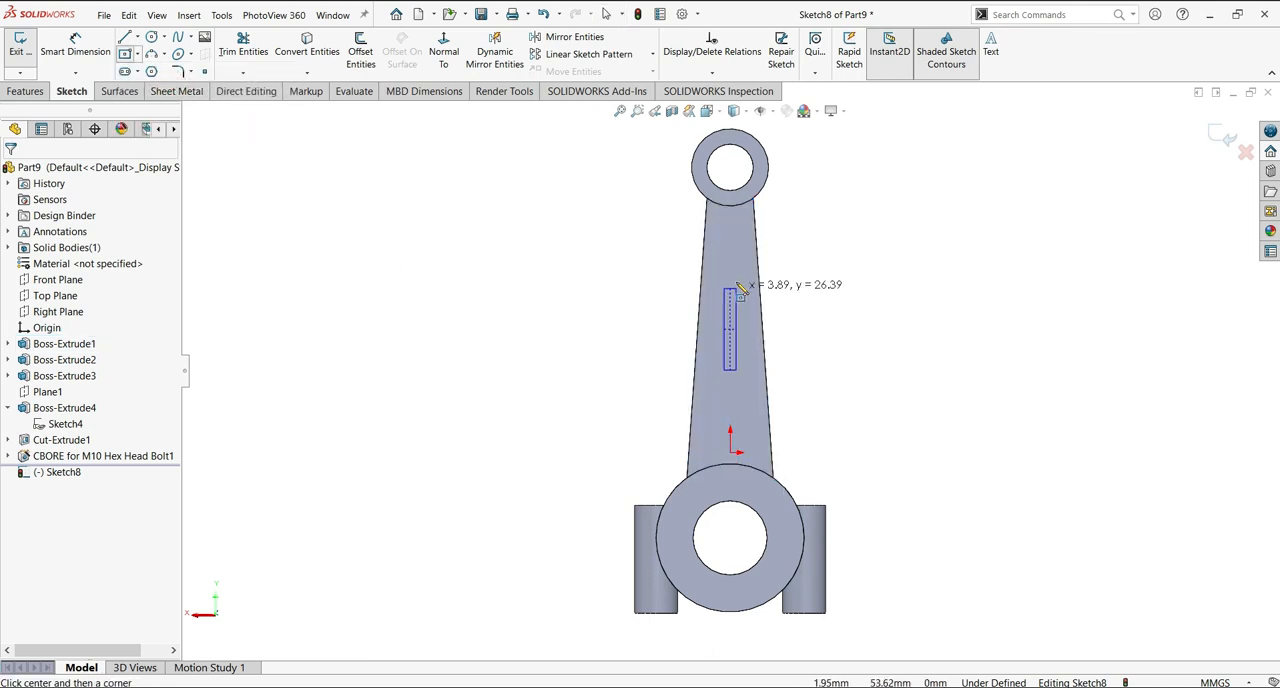
{"action": "left_click", "coordinate": [750, 213]}
{"action": "key", "text": "Escape"}
Dimension the rectangle on the shank face 11 mm wide and 67 mm long.
{"action": "left_click", "coordinate": [740, 206]}
{"action": "left_click", "coordinate": [640, 215]}
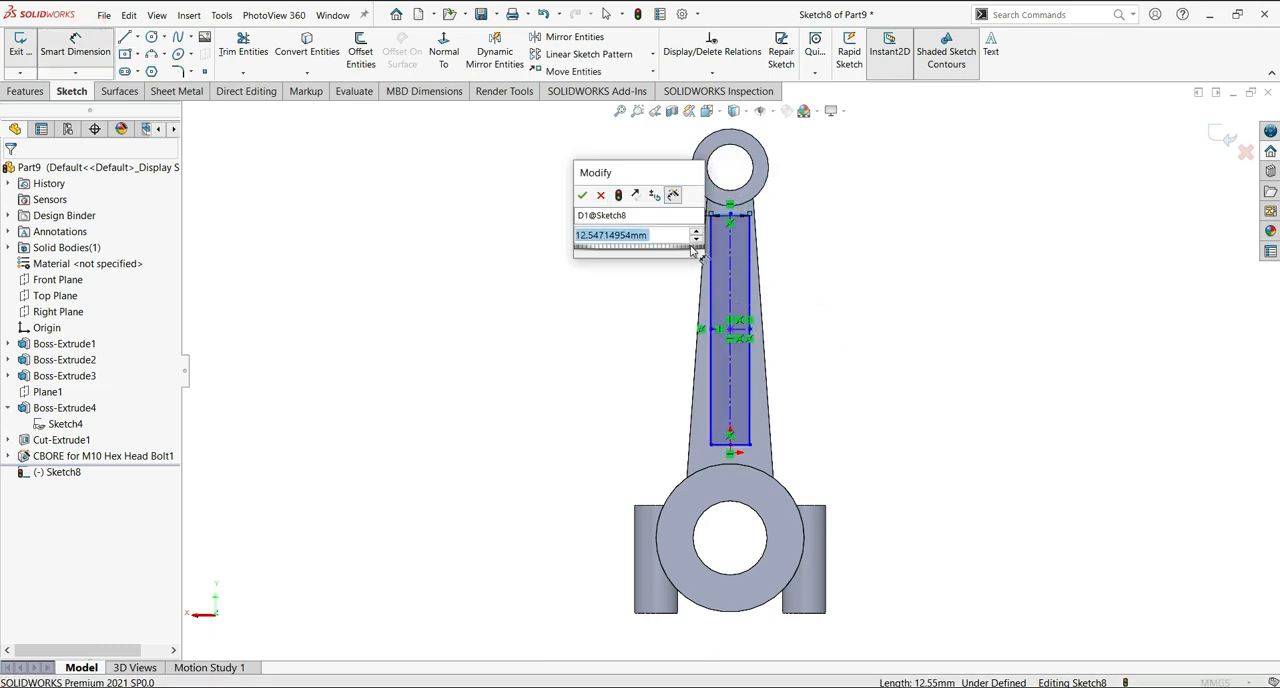
{"action": "type", "text": "11"}
{"action": "key", "text": "Return"}
{"action": "left_click", "coordinate": [746, 365]}
{"action": "left_click", "coordinate": [890, 338]}
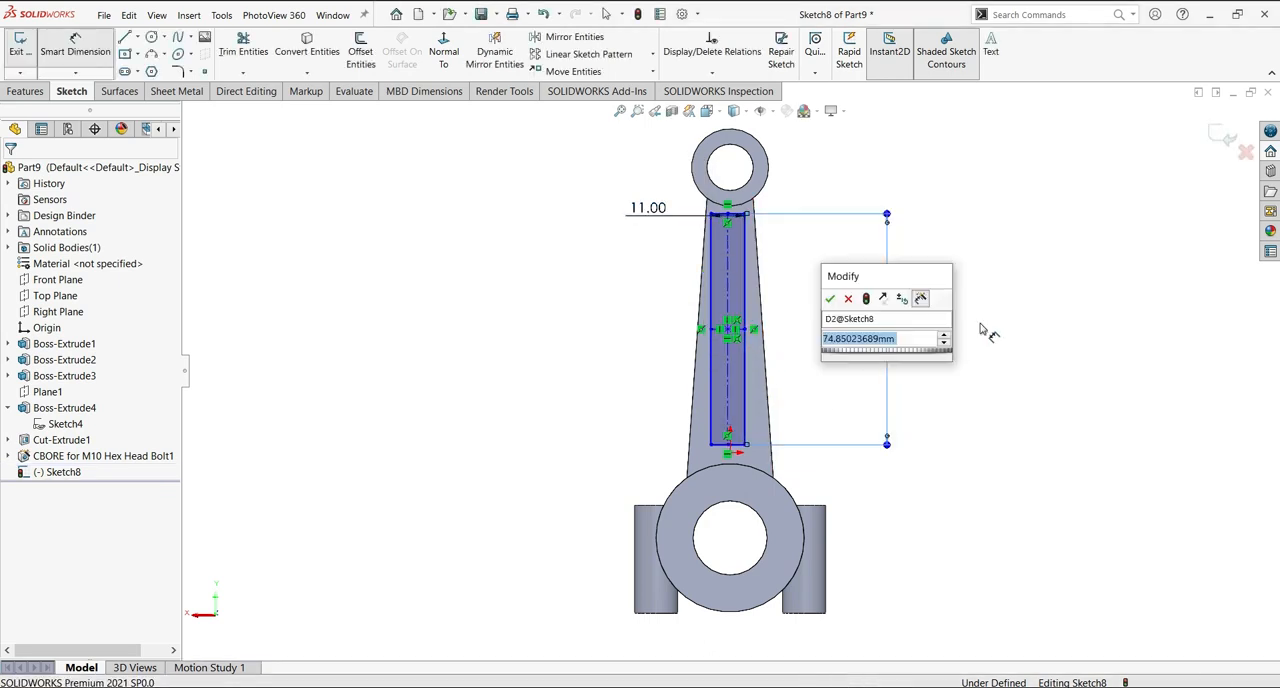
{"action": "type", "text": "67"}
{"action": "key", "text": "Return"}
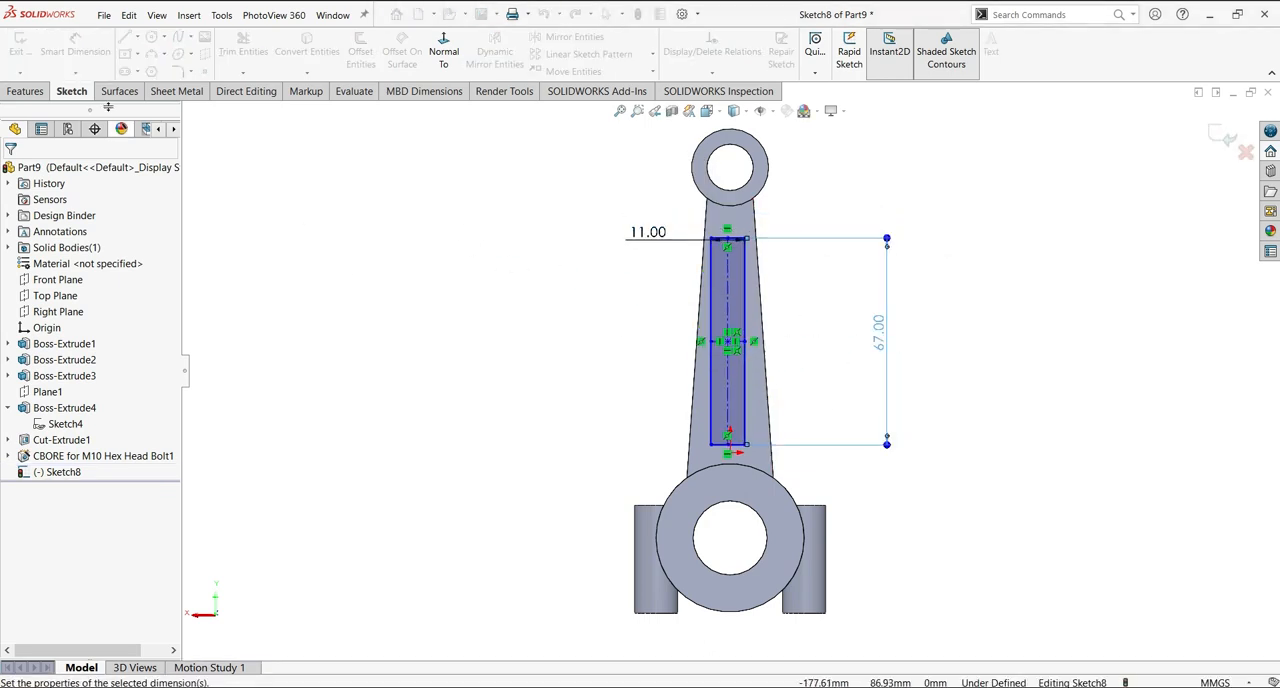
Add a vertical relation between the shank rectangle and the origin to centre it on the shank.
{"action": "scroll", "coordinate": [835, 350], "scroll_direction": "down", "scroll_amount": 1}
{"action": "scroll", "coordinate": [835, 350], "scroll_direction": "up", "scroll_amount": 1}
{"action": "scroll", "coordinate": [747, 349], "scroll_direction": "down", "scroll_amount": 1}
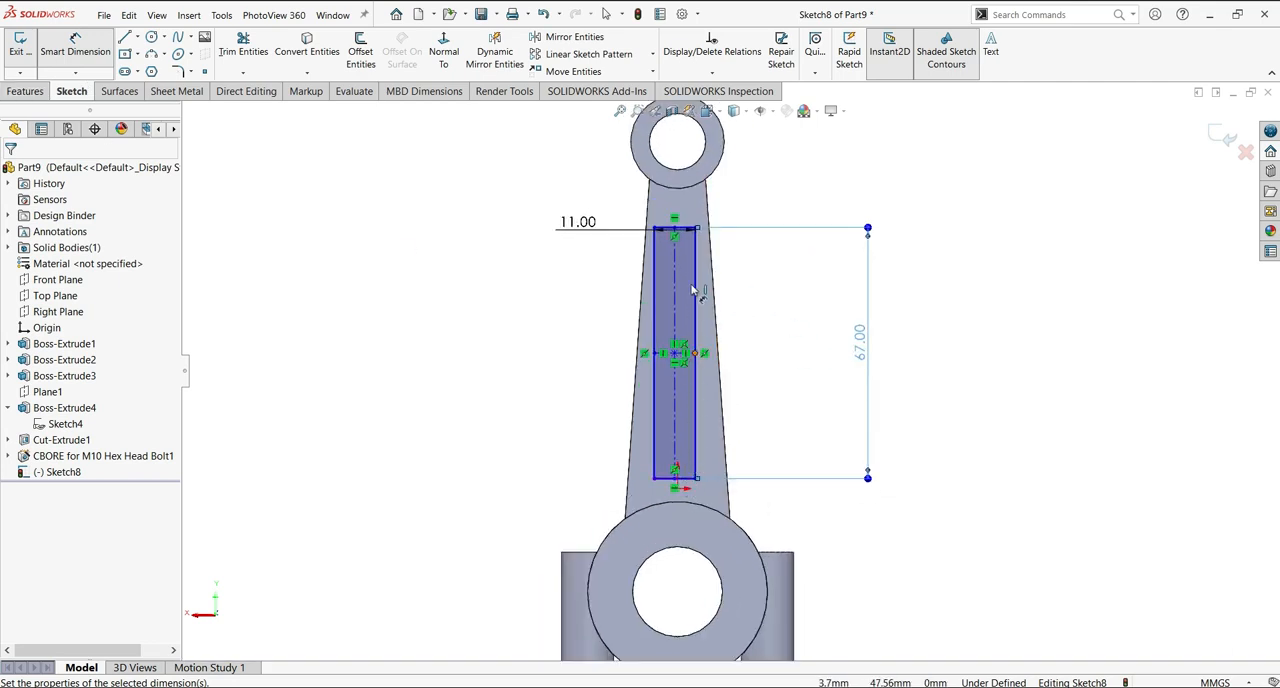
{"action": "scroll", "coordinate": [814, 358], "scroll_direction": "down", "scroll_amount": 1}
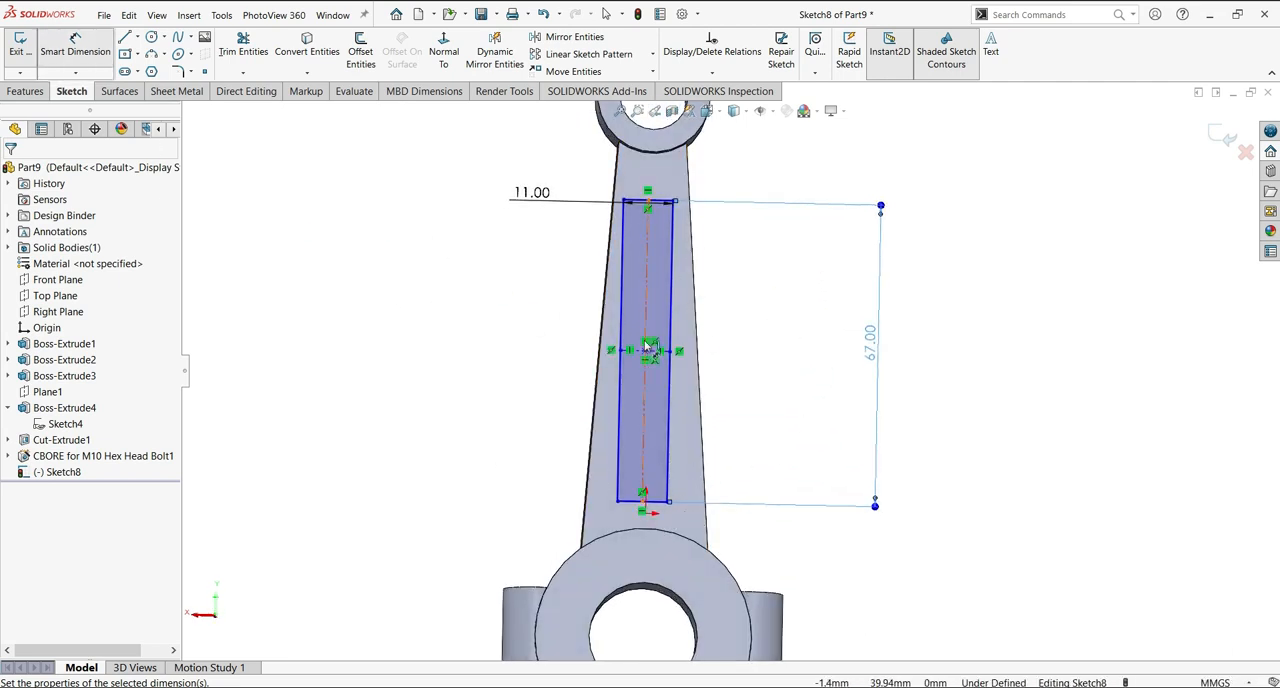
{"action": "key", "text": "Escape"}
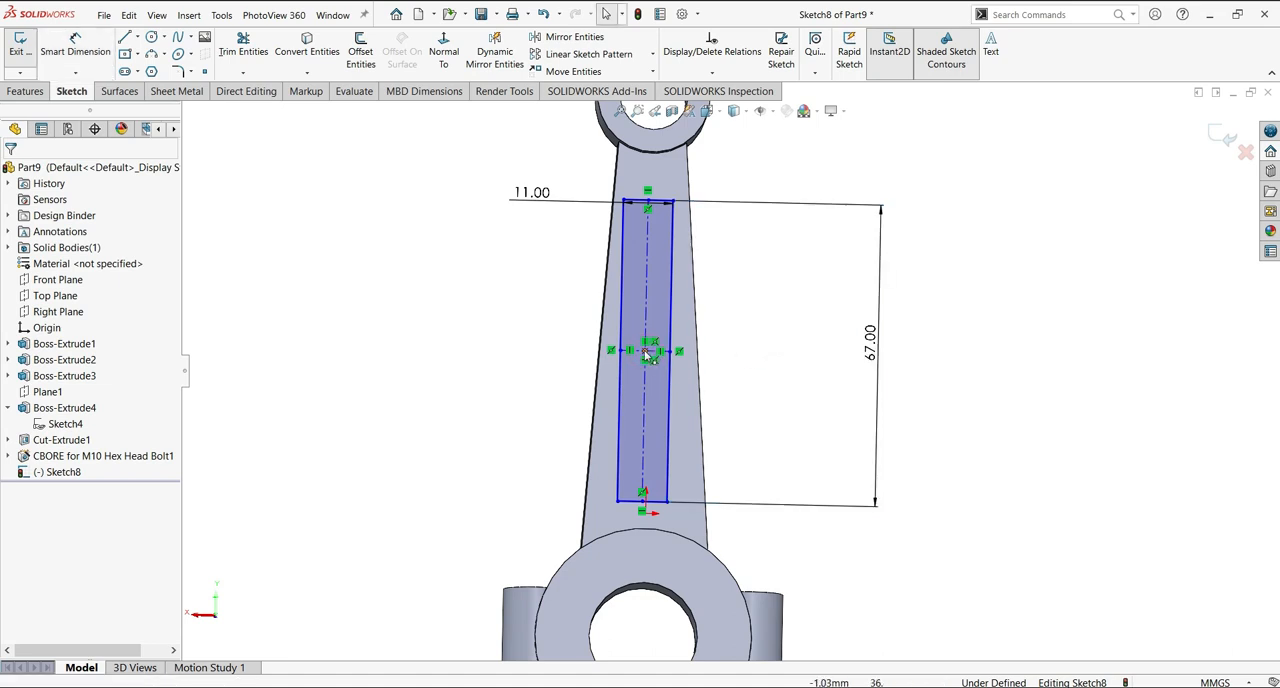
{"action": "left_click", "coordinate": [645, 514], "text": "ctrl"}
{"action": "left_click", "coordinate": [707, 460]}
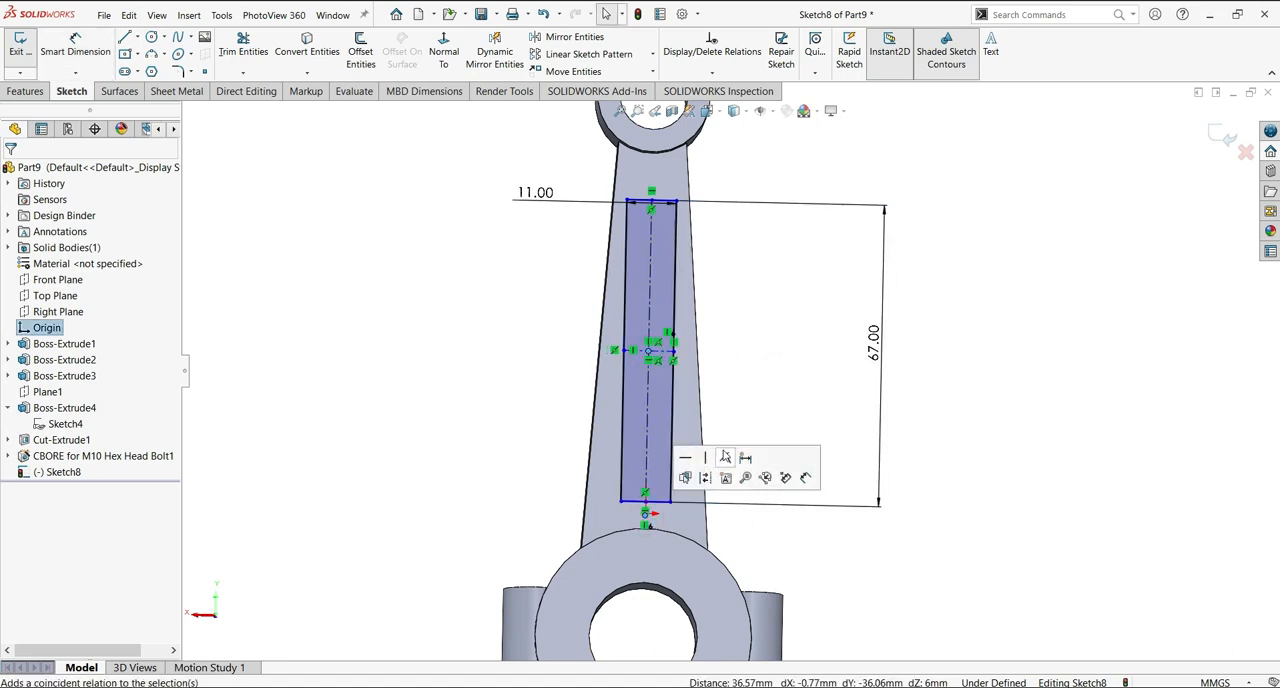
{"action": "scroll", "coordinate": [379, 264], "scroll_direction": "up", "scroll_amount": 1}
{"action": "scroll", "coordinate": [797, 310], "scroll_direction": "down", "scroll_amount": 1}
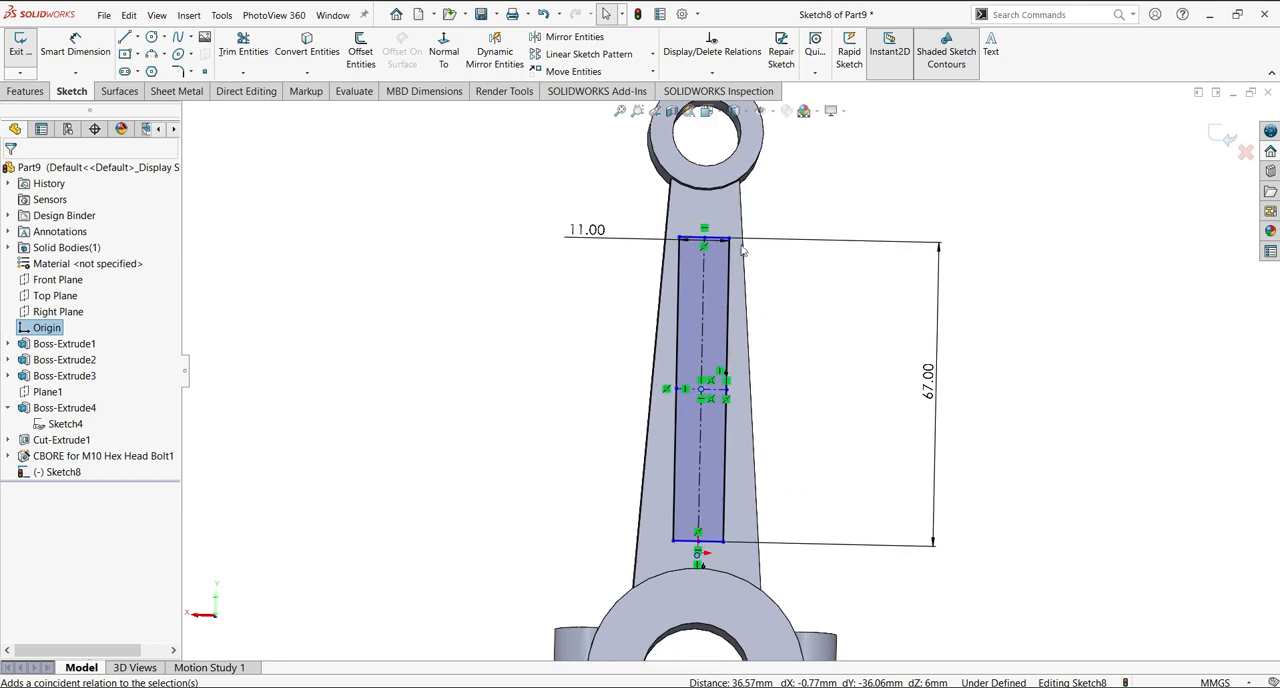
{"action": "left_click", "coordinate": [722, 237]}
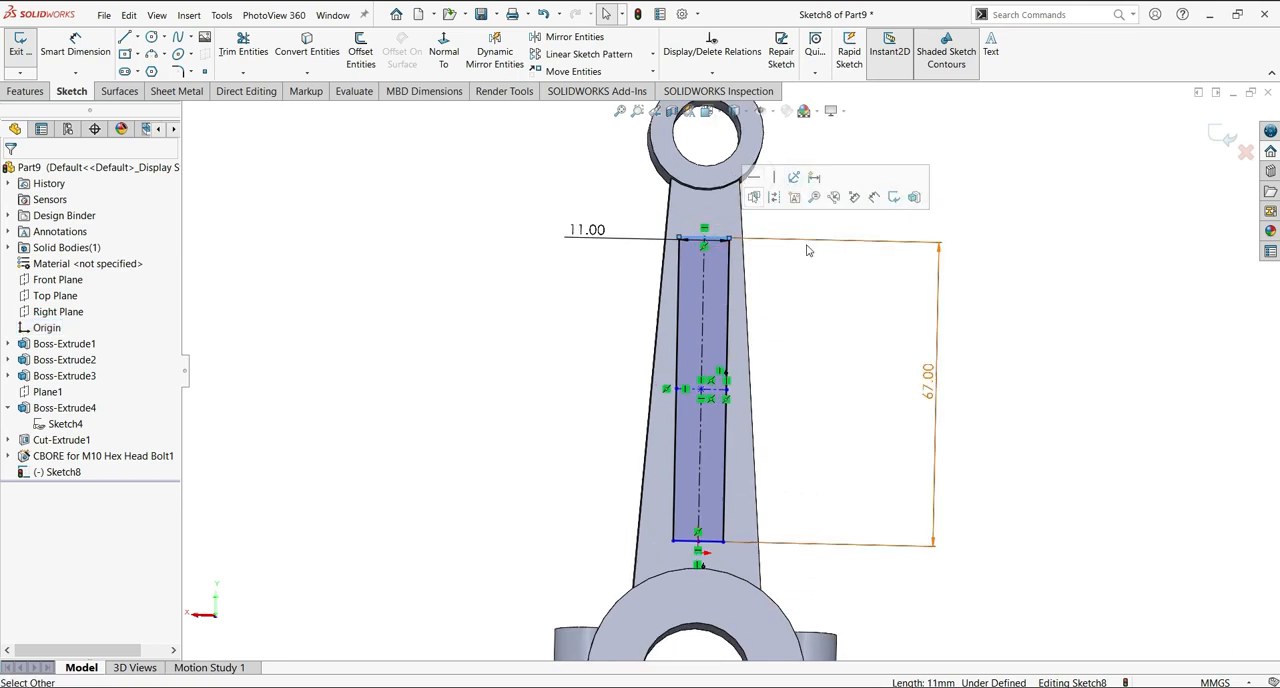
{"action": "scroll", "coordinate": [709, 405], "scroll_direction": "up", "scroll_amount": 2}
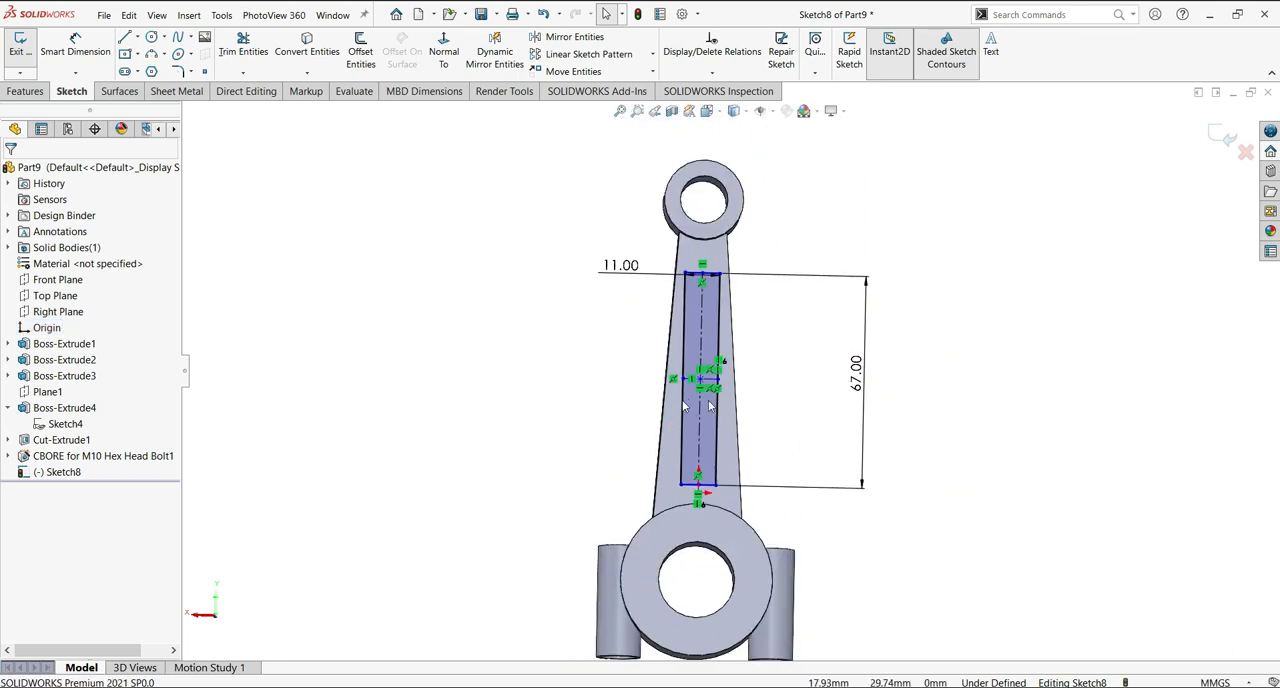
Cut the 11 x 67 mm rectangle 2 mm deep into the shank with a Blind Extruded Cut.
{"action": "left_click", "coordinate": [25, 91]}
{"action": "left_click", "coordinate": [230, 50]}
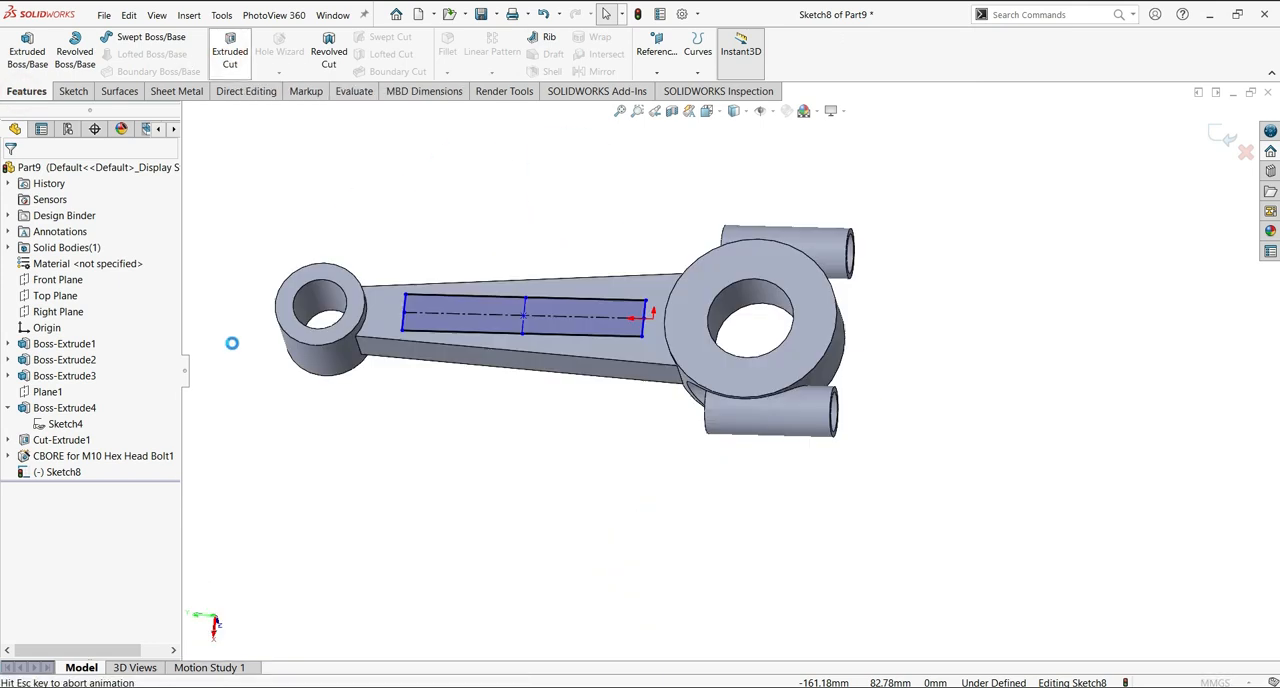
{"action": "right_click", "coordinate": [266, 466]}
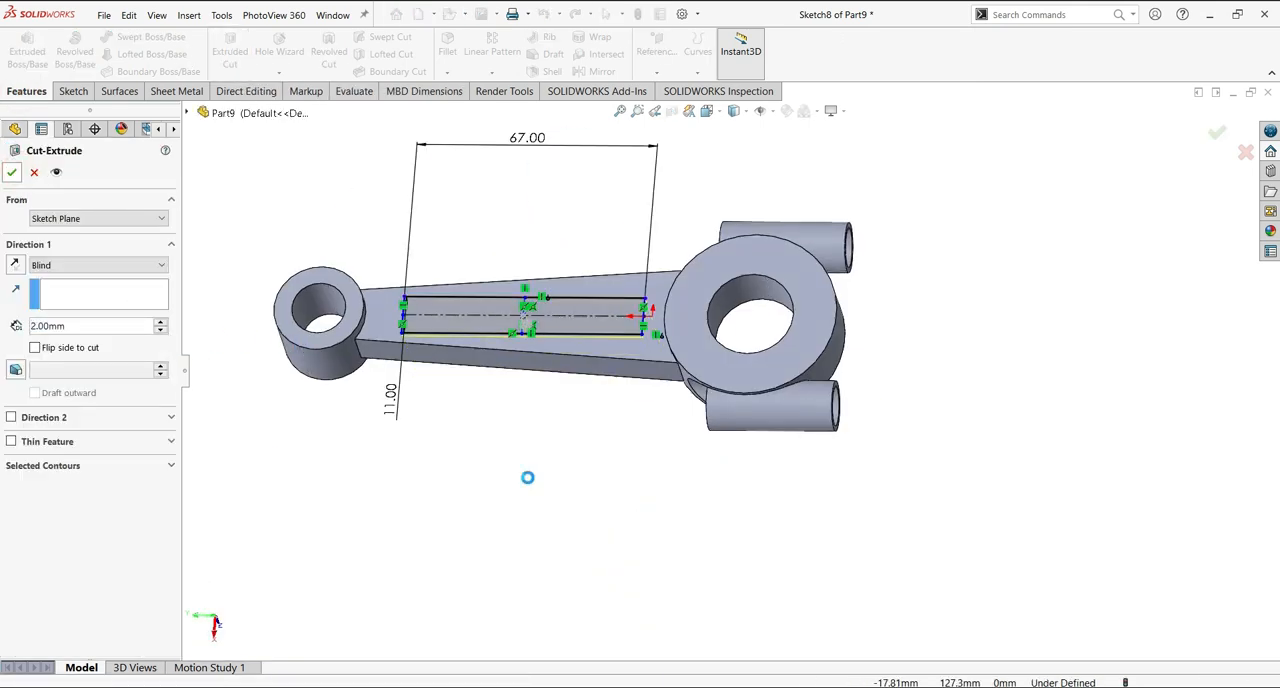
Start a sketch on the shank's opposite flat face and convert the first recess's rectangle sketch into it.
{"action": "left_click", "coordinate": [556, 507]}
{"action": "mouse_move", "coordinate": [556, 507]}
{"action": "middle_mouse_down"}
{"action": "mouse_move", "coordinate": [563, 103]}
{"action": "mouse_move", "coordinate": [530, 112]}
{"action": "middle_mouse_up"}
{"action": "left_click", "coordinate": [552, 322]}
{"action": "left_click", "coordinate": [612, 290]}
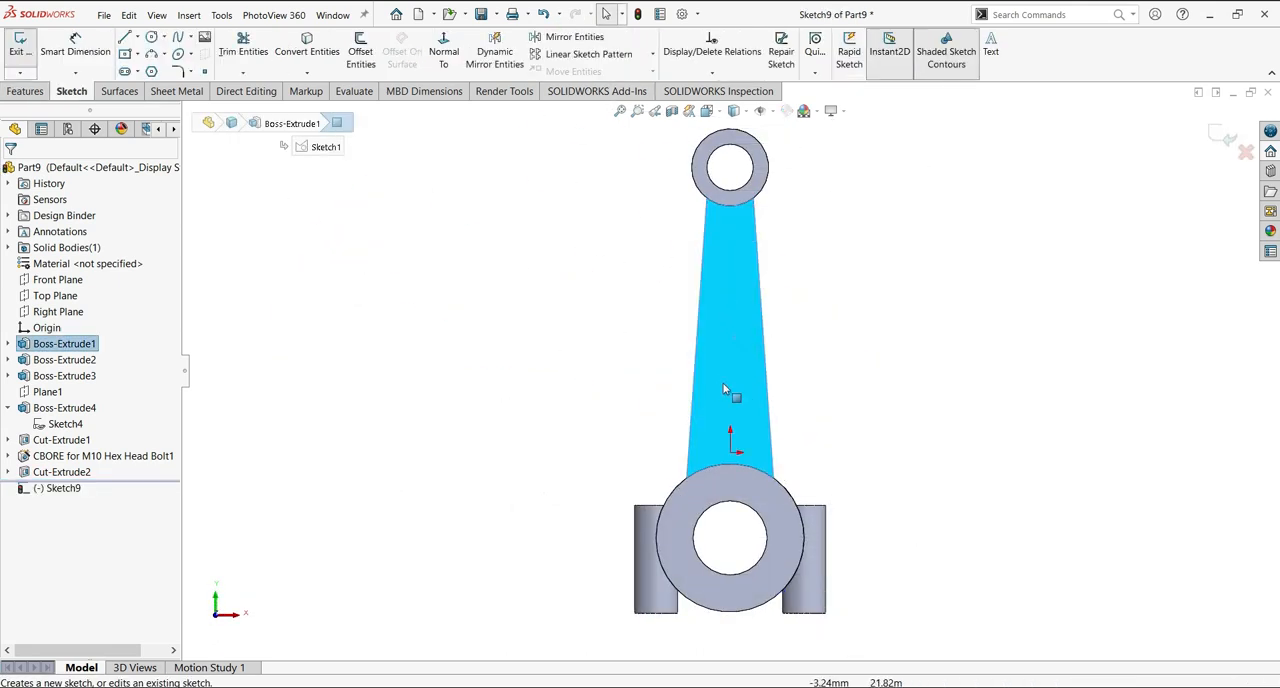
{"action": "mouse_move", "coordinate": [598, 348]}
{"action": "middle_mouse_down"}
{"action": "mouse_move", "coordinate": [740, 355]}
{"action": "mouse_move", "coordinate": [655, 355]}
{"action": "middle_mouse_up"}
{"action": "left_click", "coordinate": [8, 472]}
{"action": "left_click", "coordinate": [60, 488]}
{"action": "left_click", "coordinate": [307, 50]}
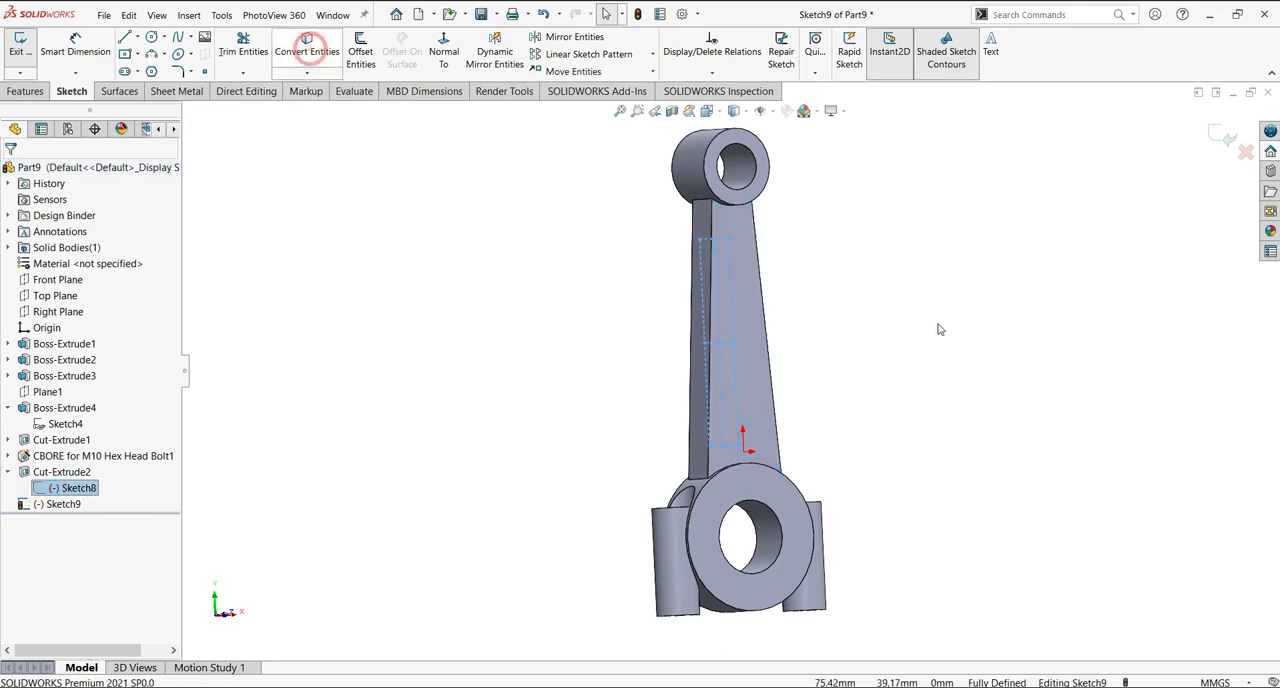
{"action": "key", "text": "ctrl+8"}
Cut the converted rectangle 2 mm deep, Blind, into the opposite shank face.
{"action": "left_click", "coordinate": [25, 91]}
{"action": "left_click", "coordinate": [229, 50]}
{"action": "left_click", "coordinate": [11, 173]}
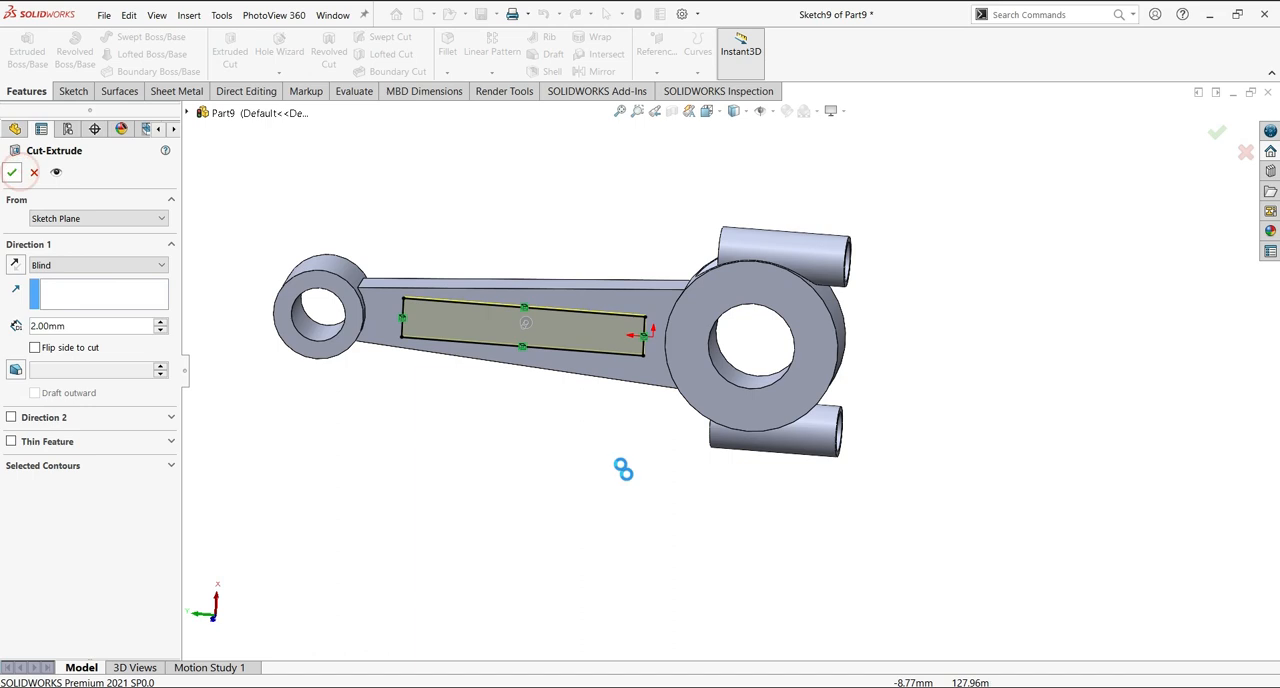
Chamfer the edges of the small and large ring bores on both sides at 1 mm and 45 degrees.
{"action": "middle_click_drag", "start_coordinate": [598, 462], "coordinate": [648, 592]}
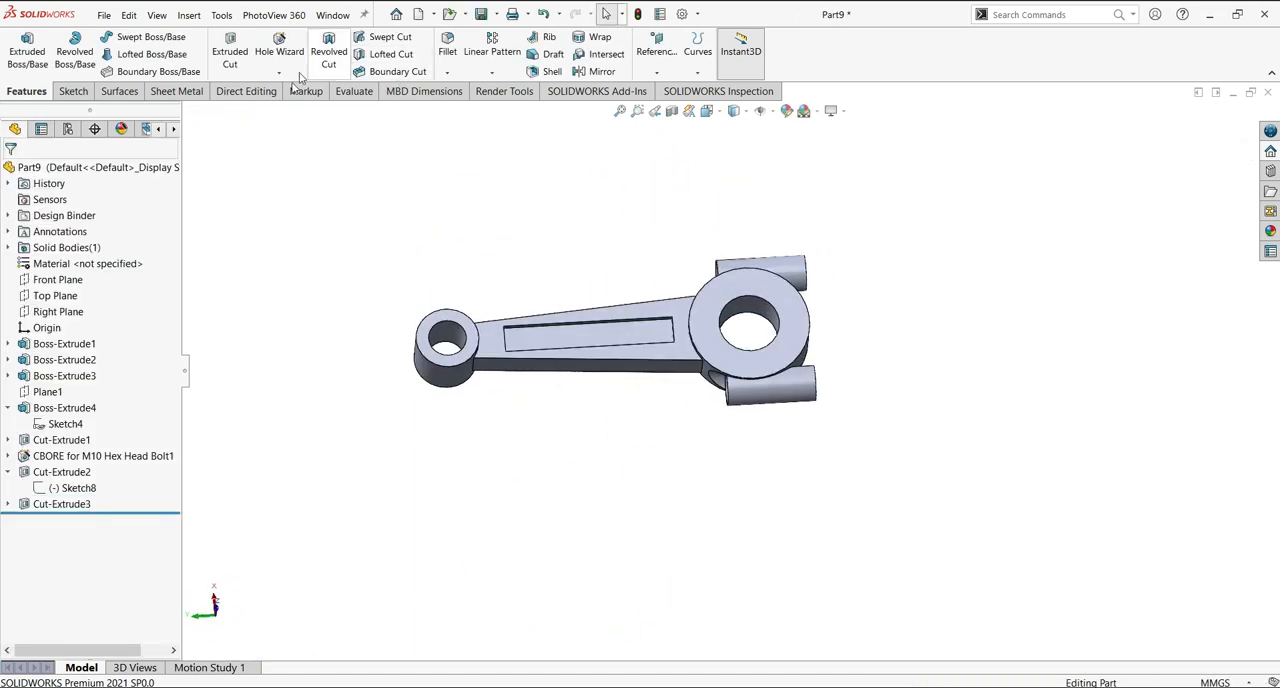
{"action": "left_click", "coordinate": [447, 72]}
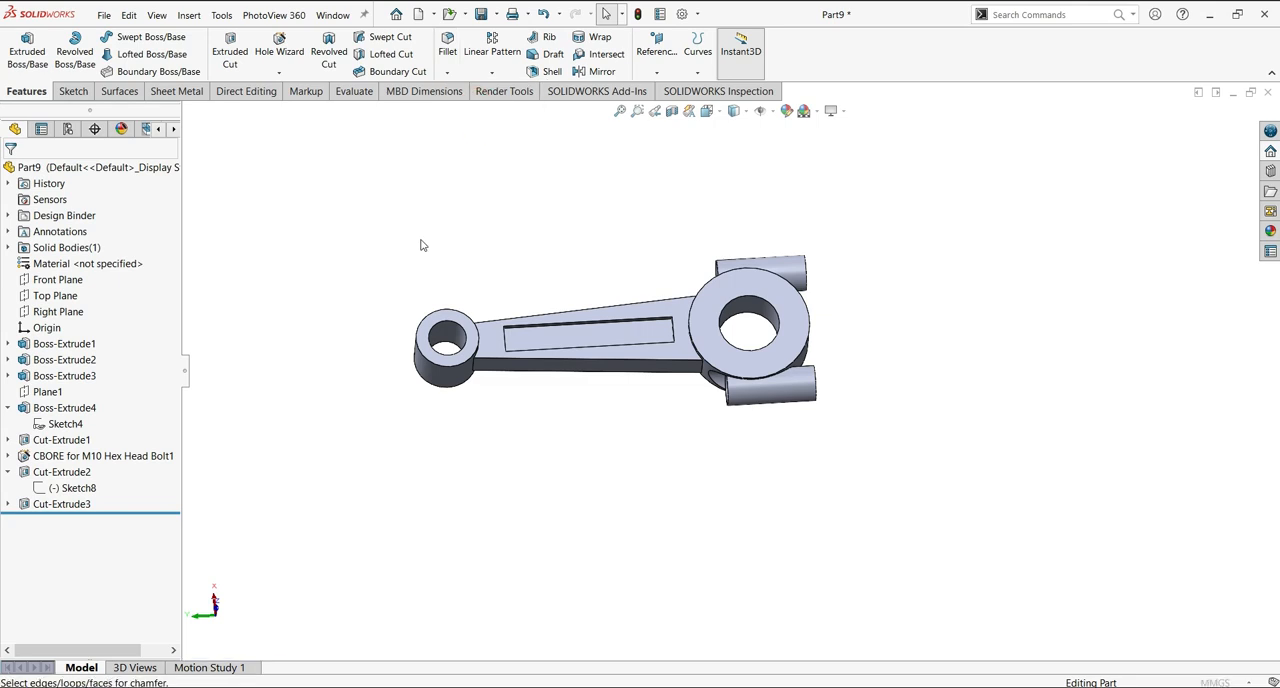
{"action": "left_click", "coordinate": [458, 330]}
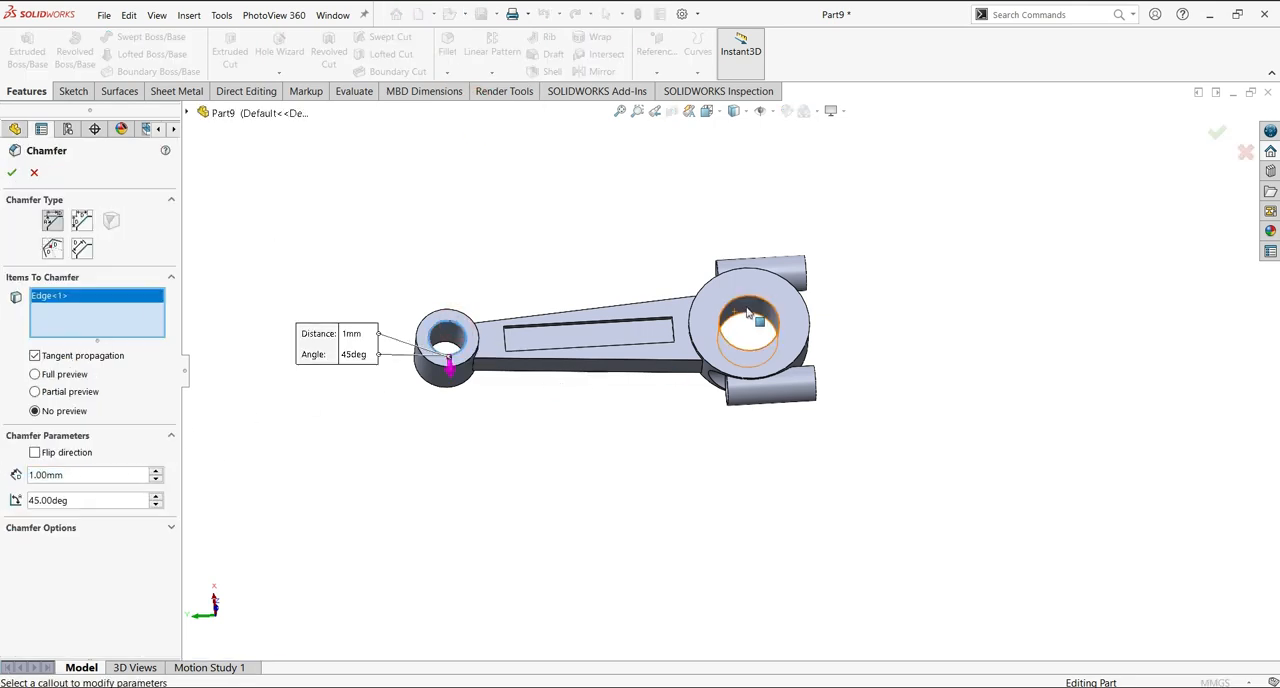
{"action": "left_click", "coordinate": [736, 311]}
{"action": "middle_click_drag", "start_coordinate": [736, 311], "coordinate": [716, 313]}
{"action": "left_click", "coordinate": [697, 281]}
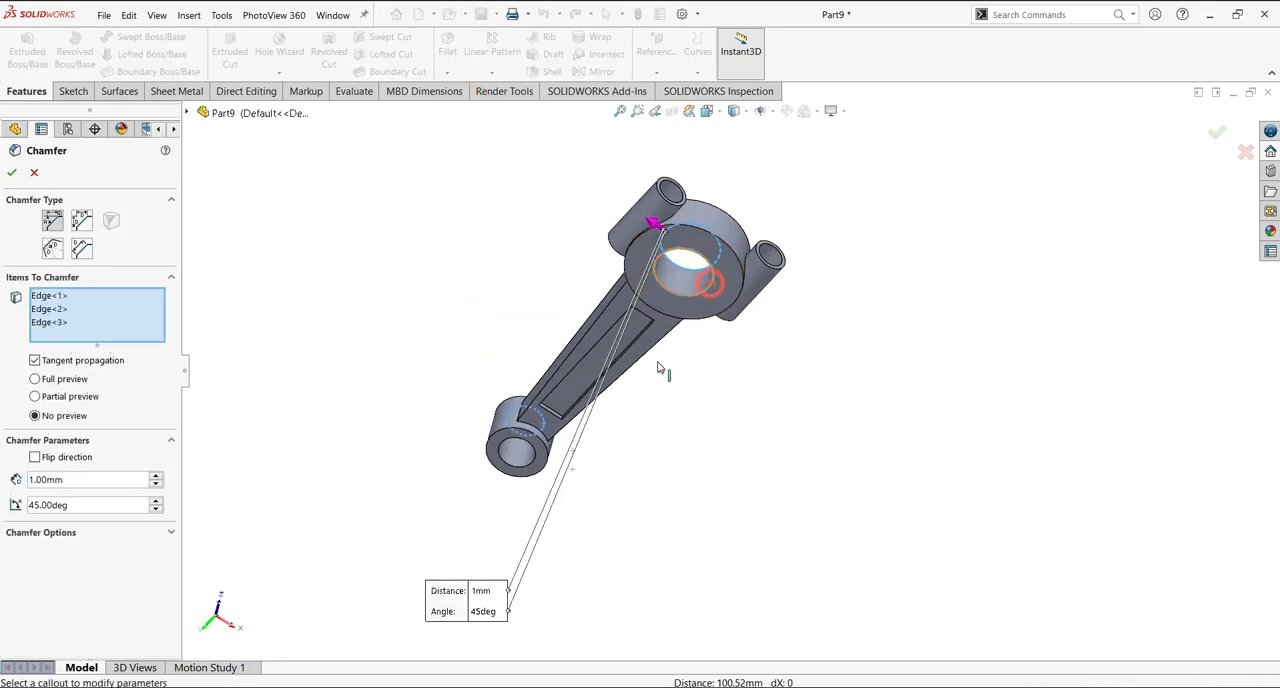
{"action": "left_click", "coordinate": [505, 438]}
{"action": "left_click", "coordinate": [12, 172]}
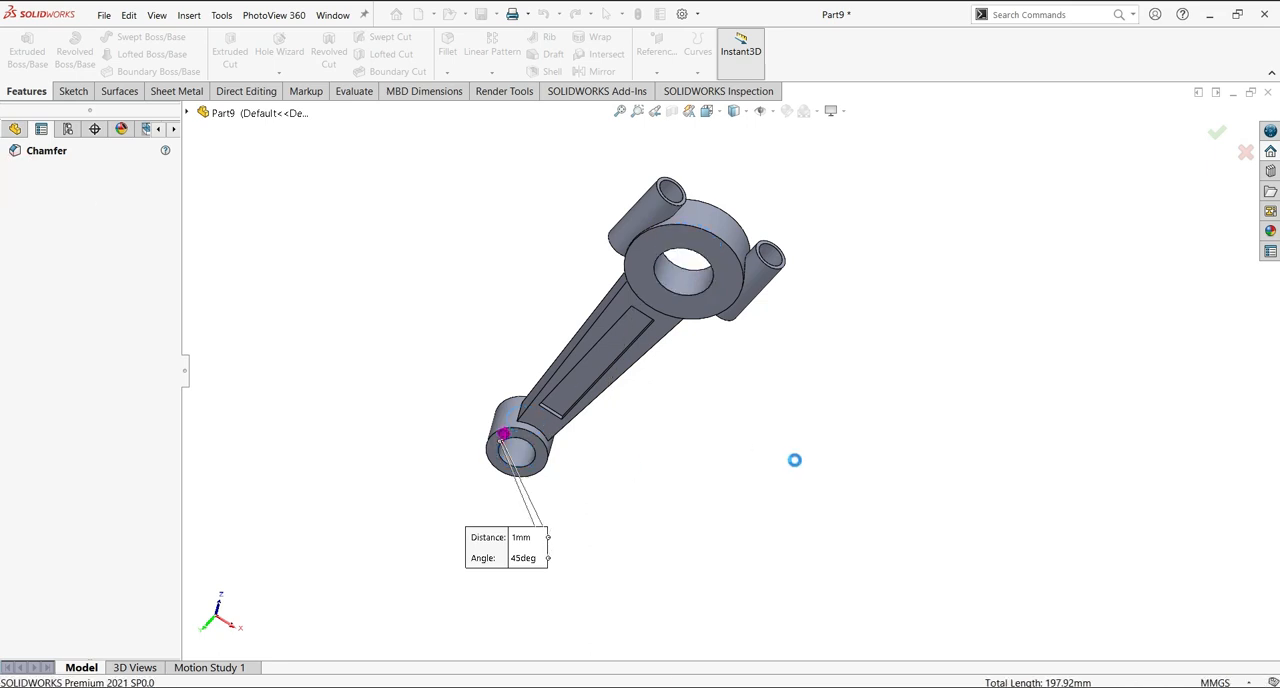
On the large ring's flat face, sketch a horizontal line through the bore centre, reaching past both side bosses.
{"action": "middle_click_drag", "start_coordinate": [880, 440], "coordinate": [905, 430]}
{"action": "left_click", "coordinate": [731, 334]}
{"action": "left_click", "coordinate": [796, 266]}
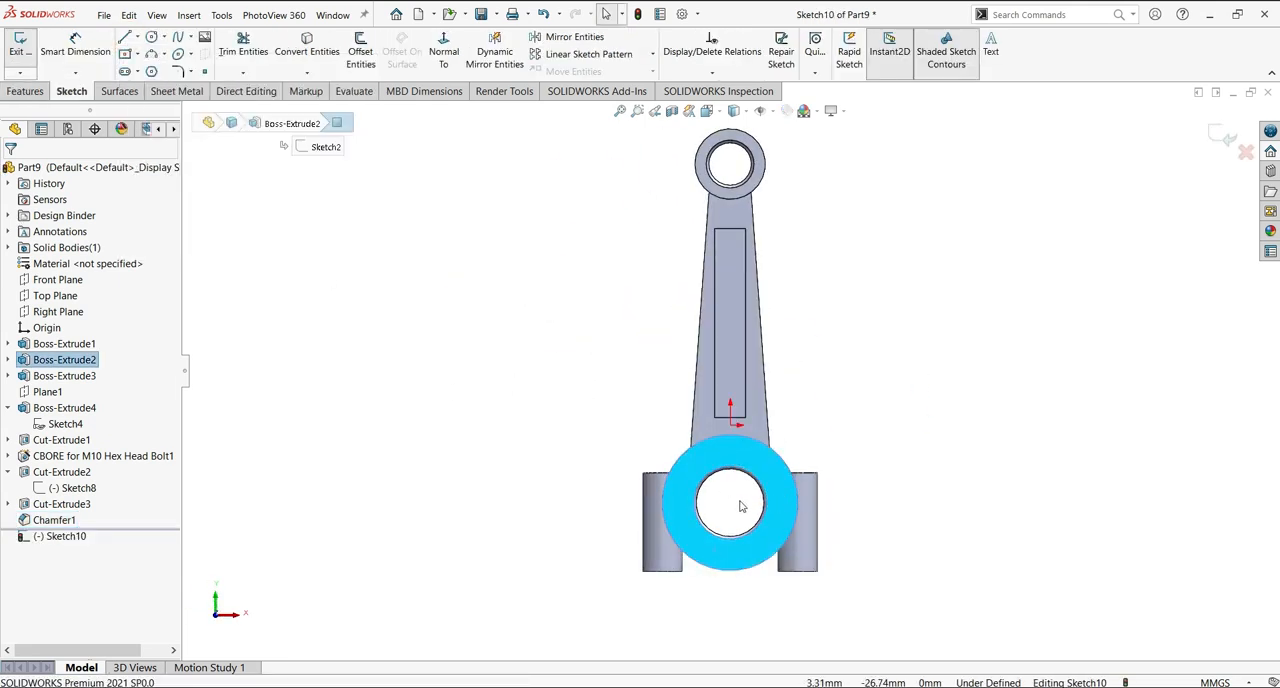
{"action": "key", "text": "l"}
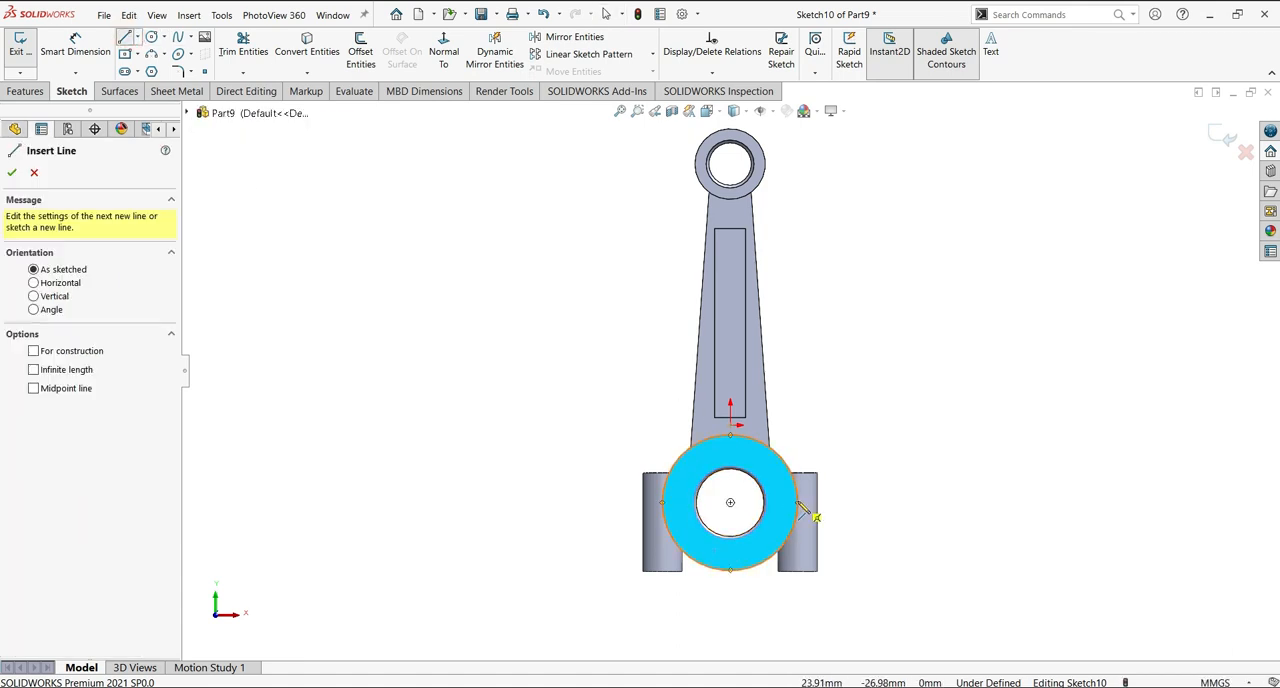
{"action": "left_click", "coordinate": [662, 502]}
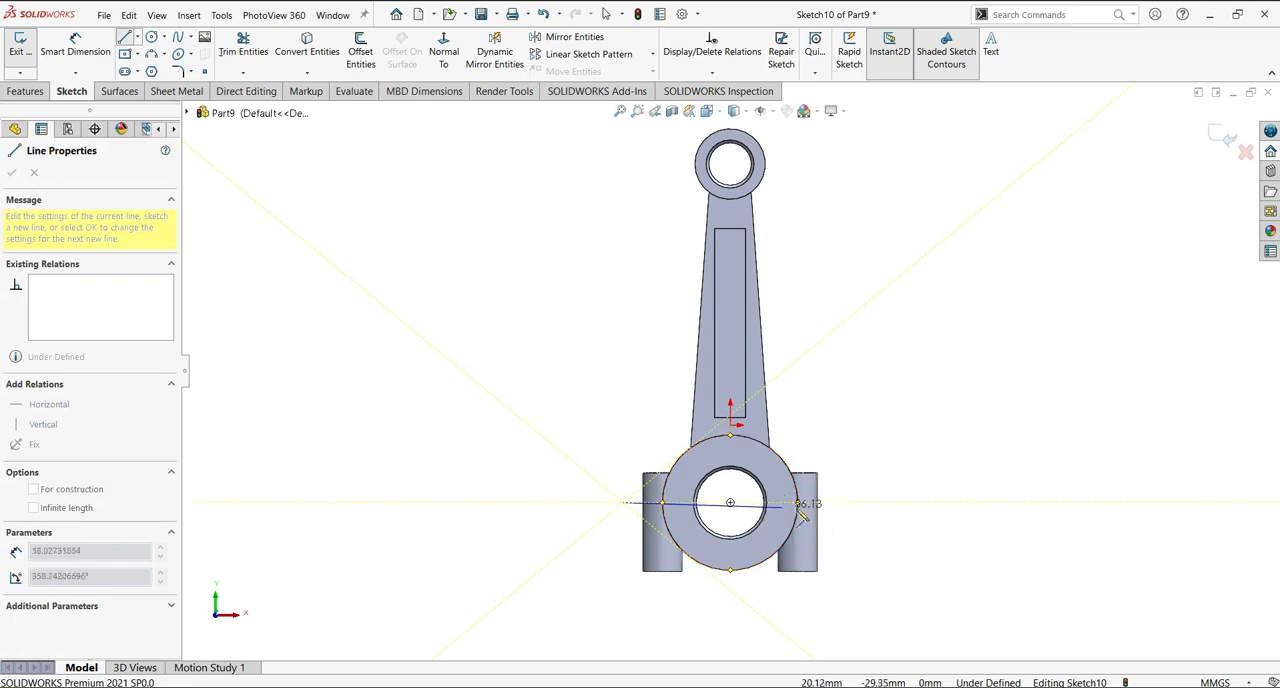
{"action": "left_click", "coordinate": [837, 503]}
{"action": "key", "text": "Escape"}
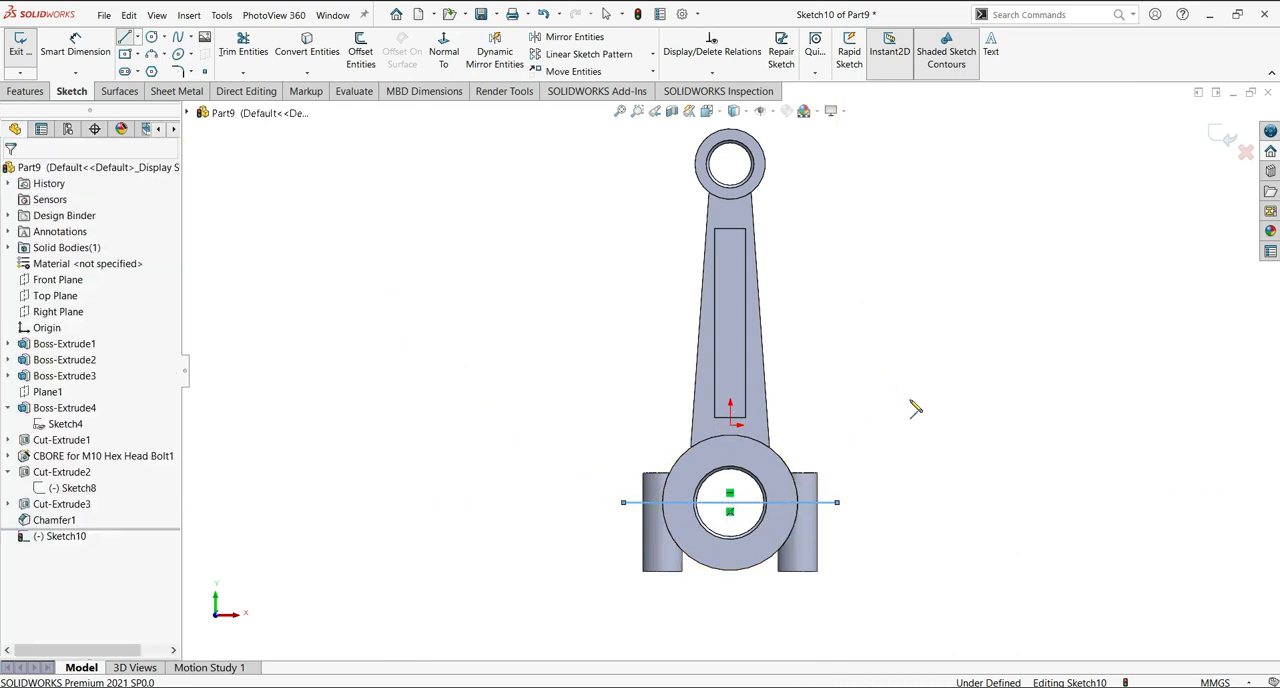
Sketch a circle concentric with the large bore and dimension it 1.5 mm outside the bore's chamfer edge.
{"action": "left_click", "coordinate": [730, 502]}
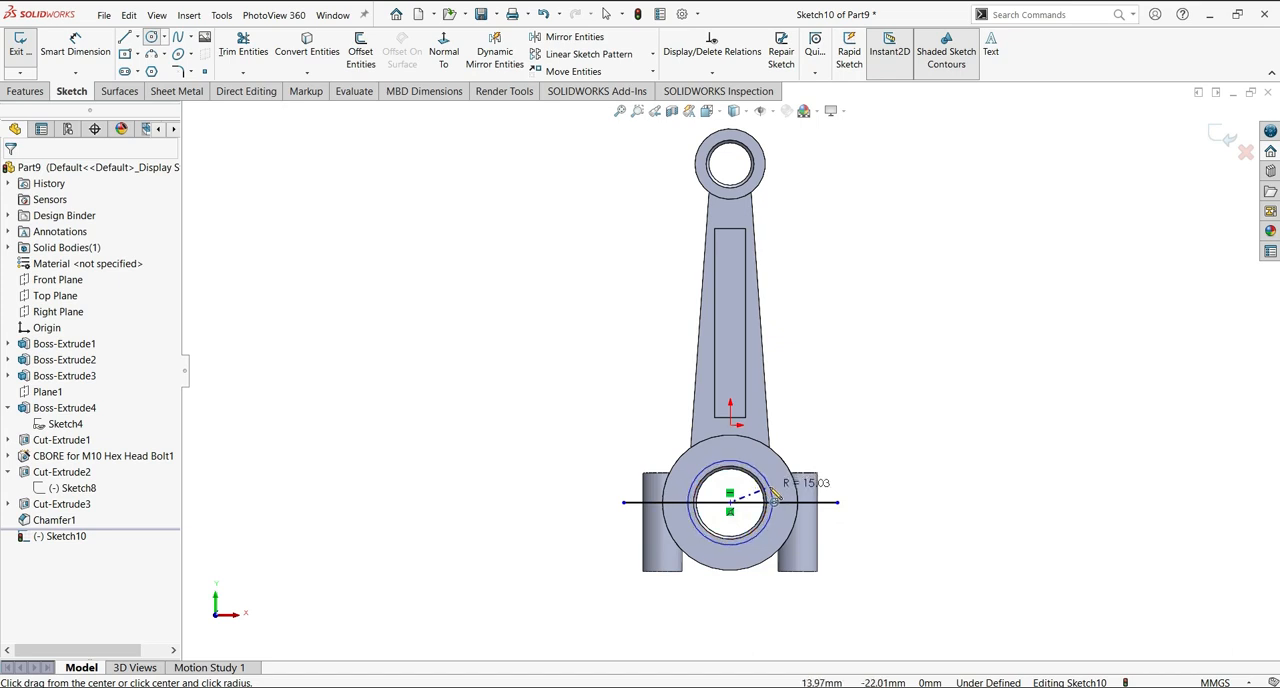
{"action": "left_click", "coordinate": [773, 497]}
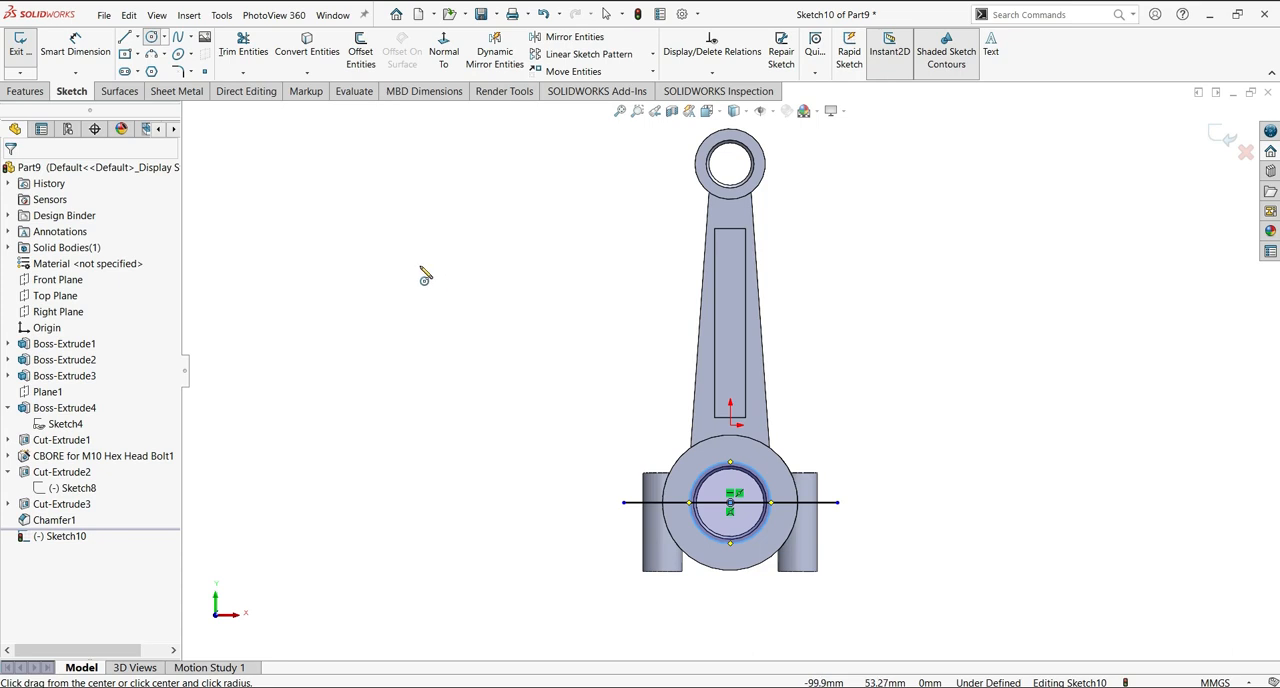
{"action": "left_click", "coordinate": [75, 72]}
{"action": "left_click", "coordinate": [88, 50]}
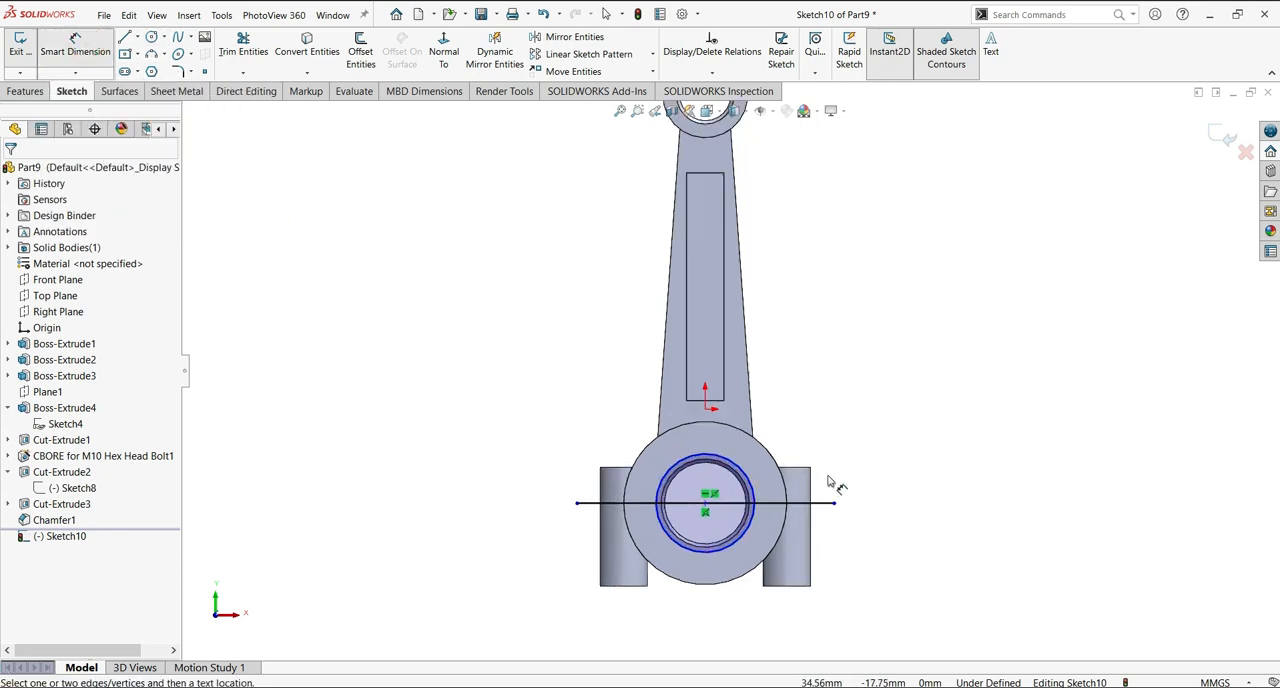
{"action": "scroll", "coordinate": [830, 495], "scroll_direction": "down", "scroll_amount": 6}
{"action": "left_click", "coordinate": [571, 526]}
{"action": "left_click", "coordinate": [588, 523]}
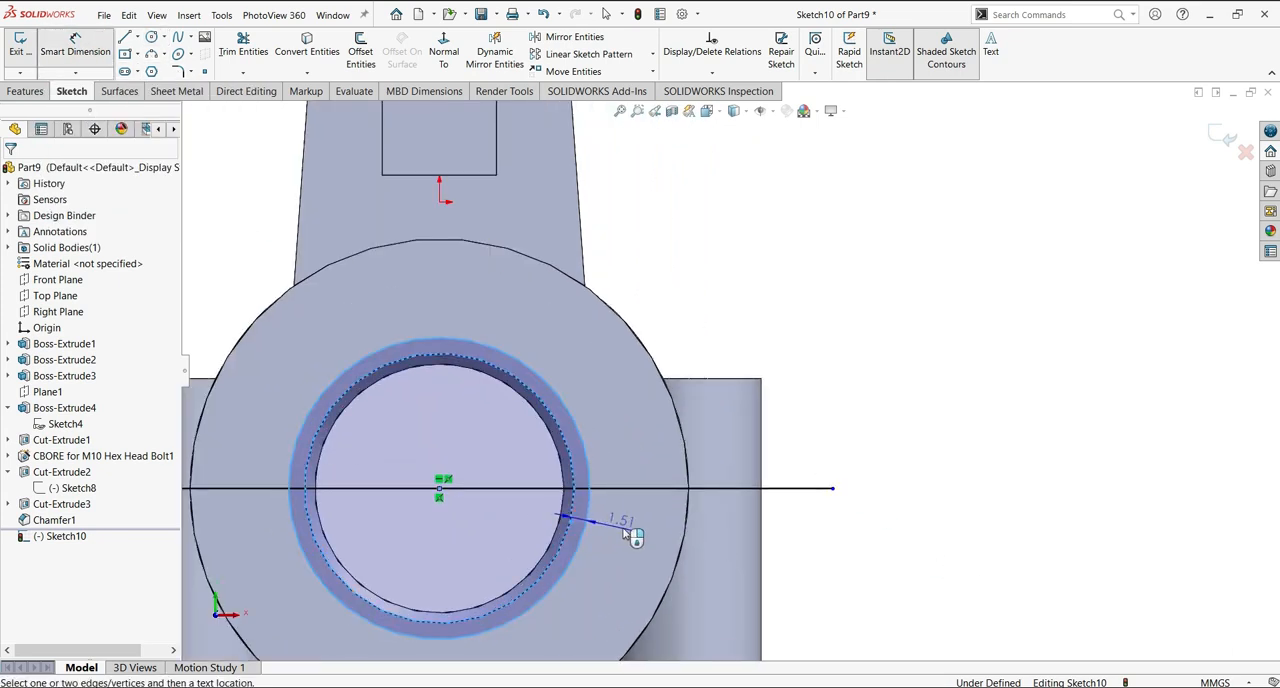
{"action": "left_click", "coordinate": [966, 555]}
{"action": "type", "text": "1."}
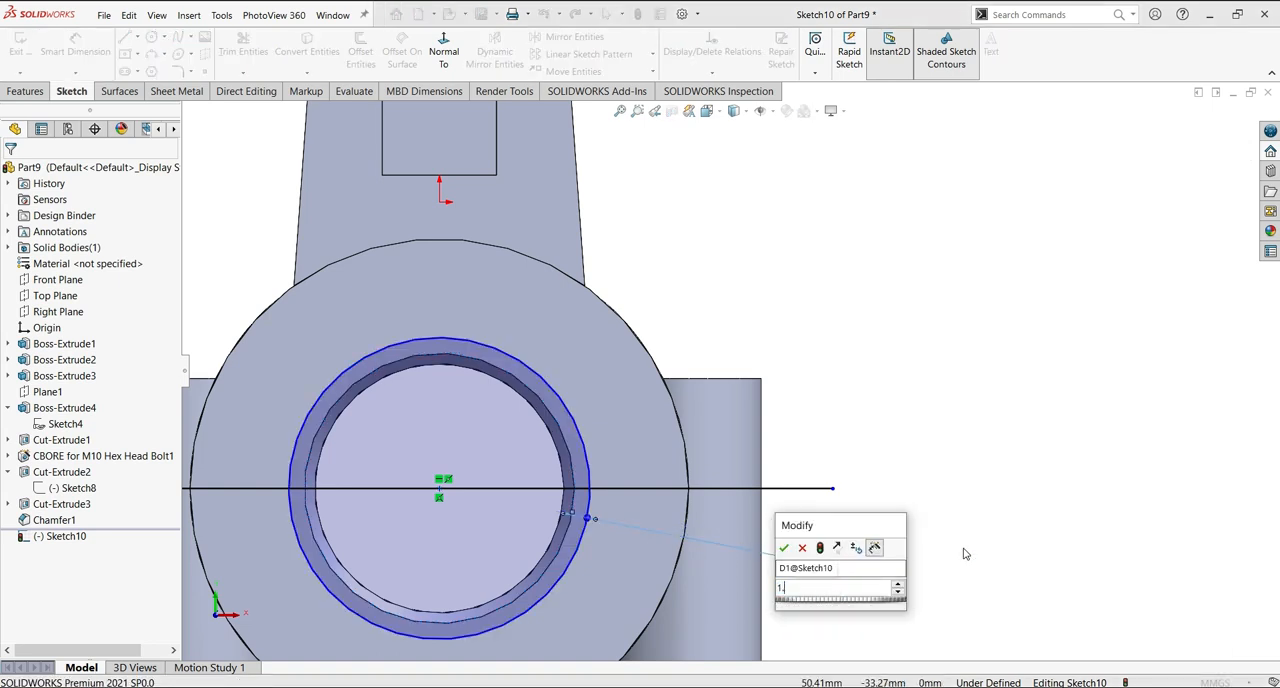
{"action": "type", "text": "5"}
{"action": "key", "text": "Return"}
{"action": "scroll", "coordinate": [940, 510], "scroll_direction": "down", "scroll_amount": 1}
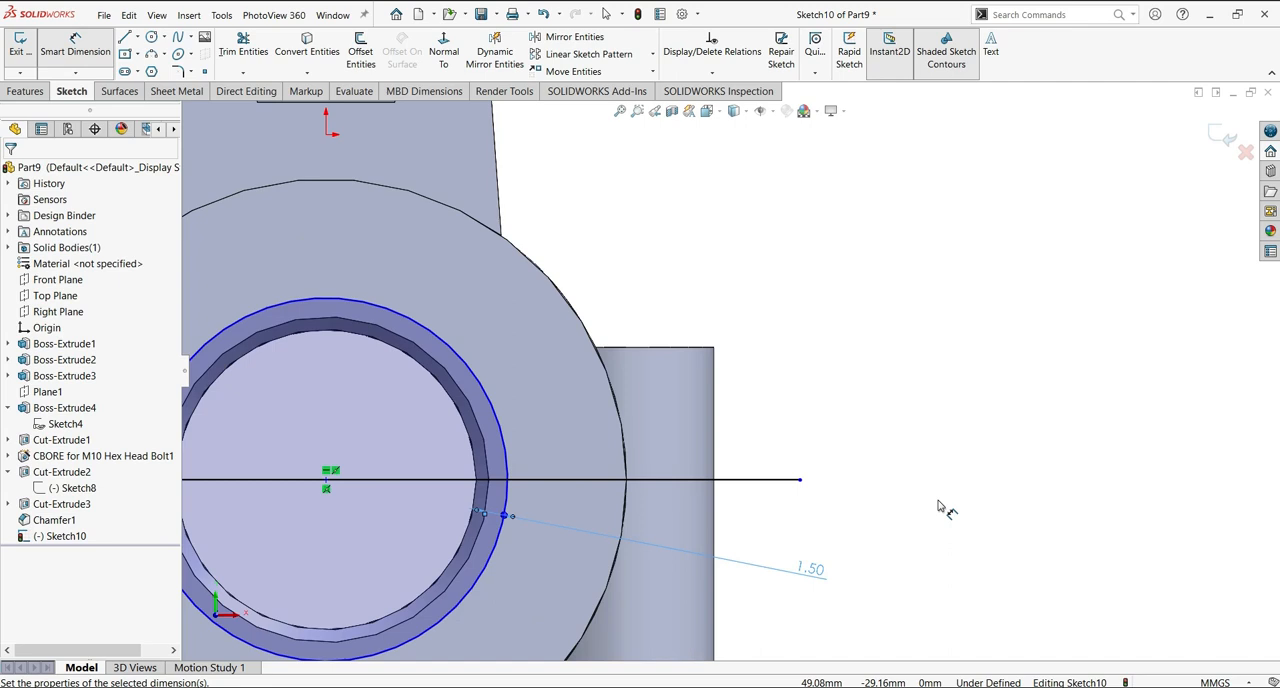
{"action": "scroll", "coordinate": [800, 505], "scroll_direction": "up", "scroll_amount": 3}
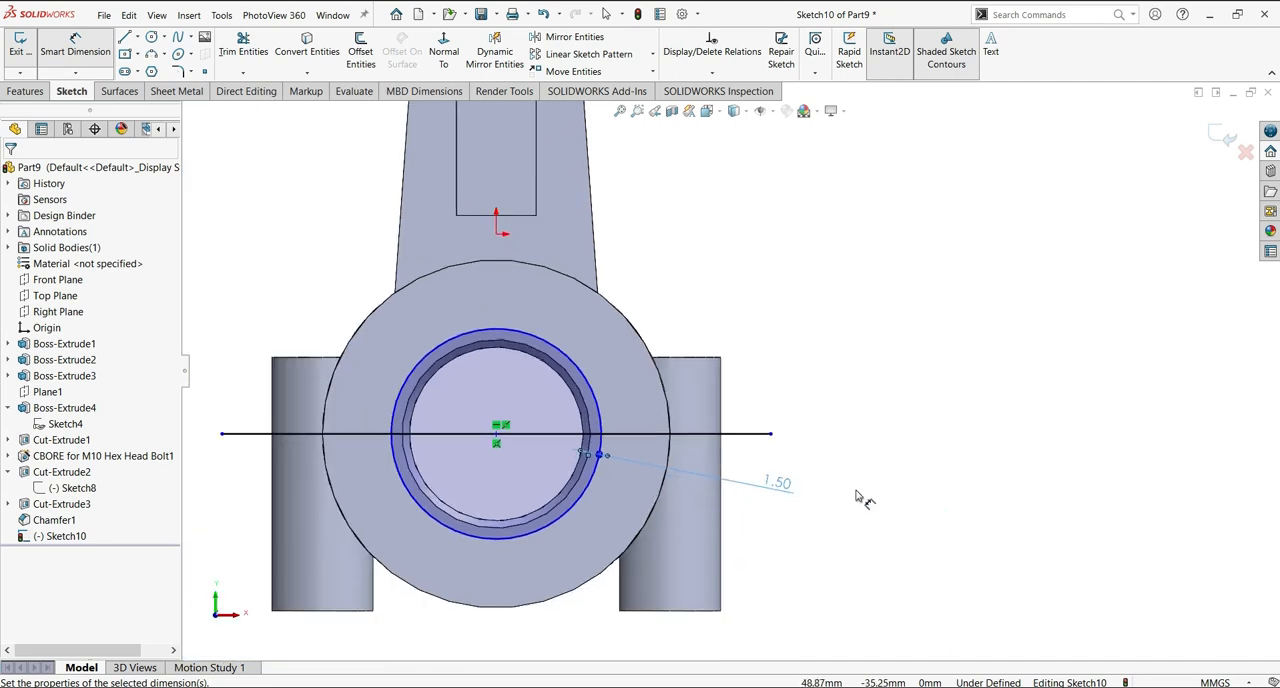
Add a diameter dimension to the sketched circle around the large bore.
{"action": "mouse_move", "coordinate": [803, 503]}
{"action": "middle_mouse_down"}
{"action": "mouse_move", "coordinate": [870, 470]}
{"action": "mouse_move", "coordinate": [903, 323]}
{"action": "mouse_move", "coordinate": [857, 449]}
{"action": "mouse_move", "coordinate": [844, 449]}
{"action": "middle_mouse_up"}
{"action": "left_click", "coordinate": [587, 442]}
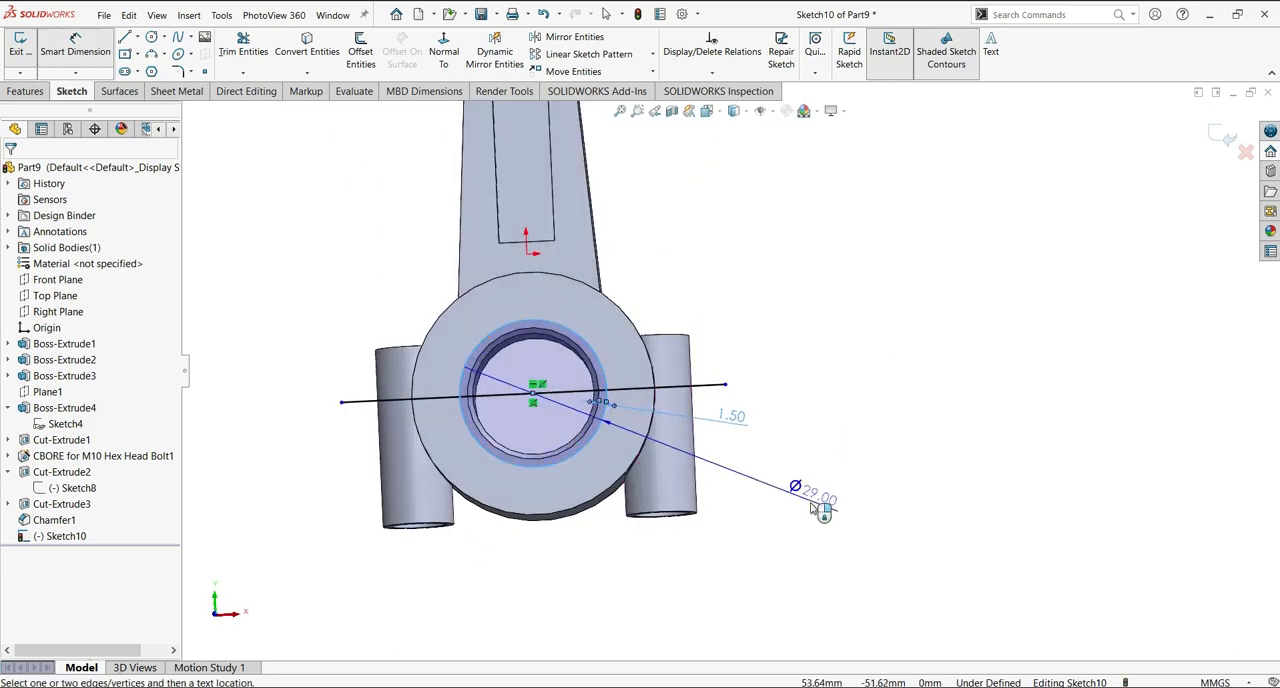
{"action": "left_click", "coordinate": [814, 508]}
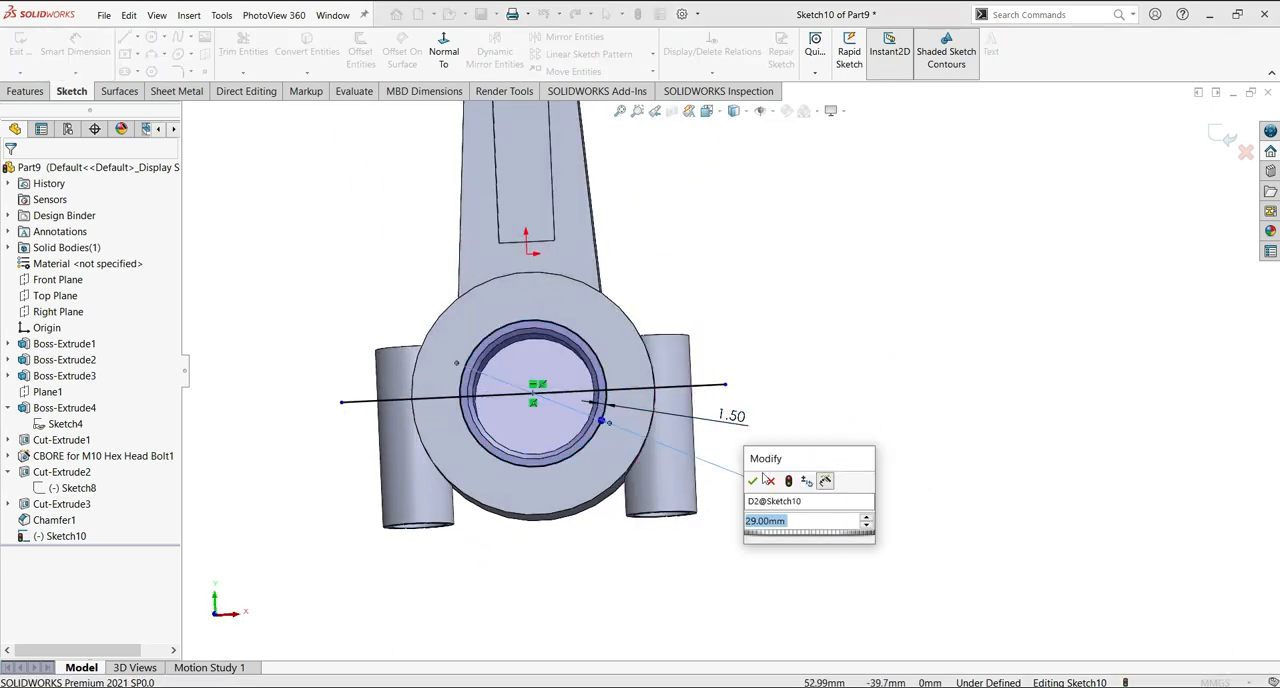
{"action": "key", "text": "Return"}
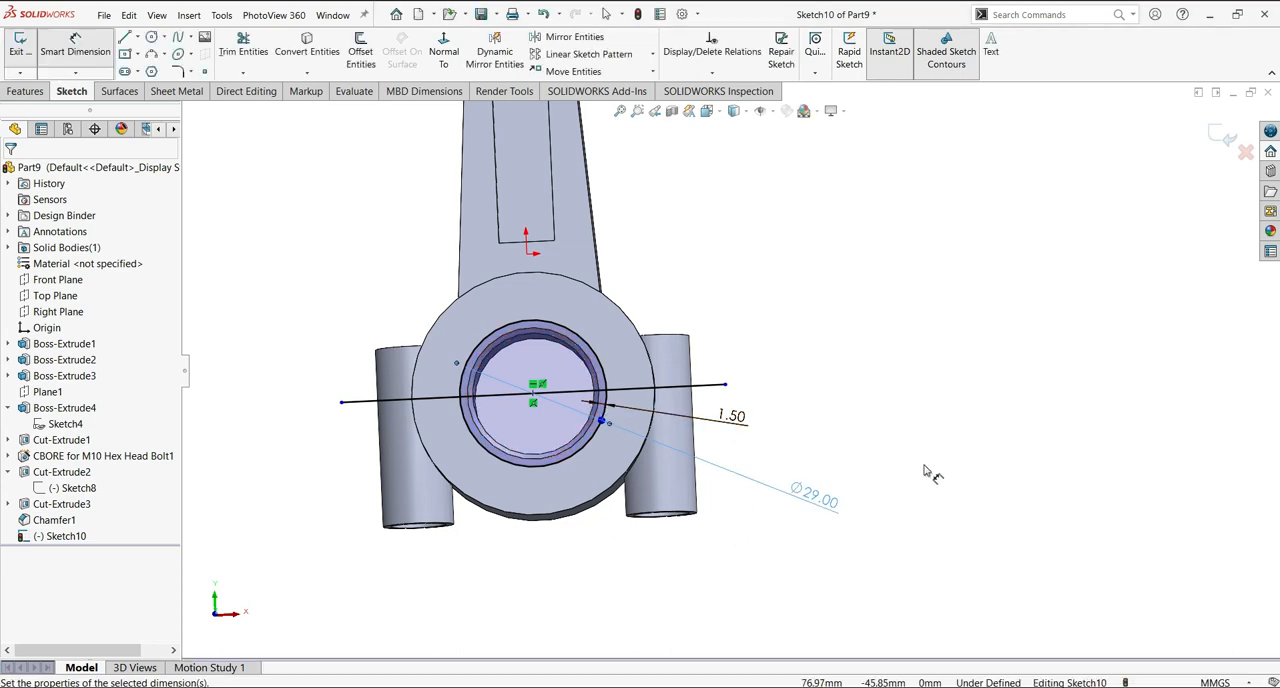
{"action": "scroll", "coordinate": [908, 398], "scroll_direction": "up", "scroll_amount": 3}
{"action": "left_click", "coordinate": [909, 398]}
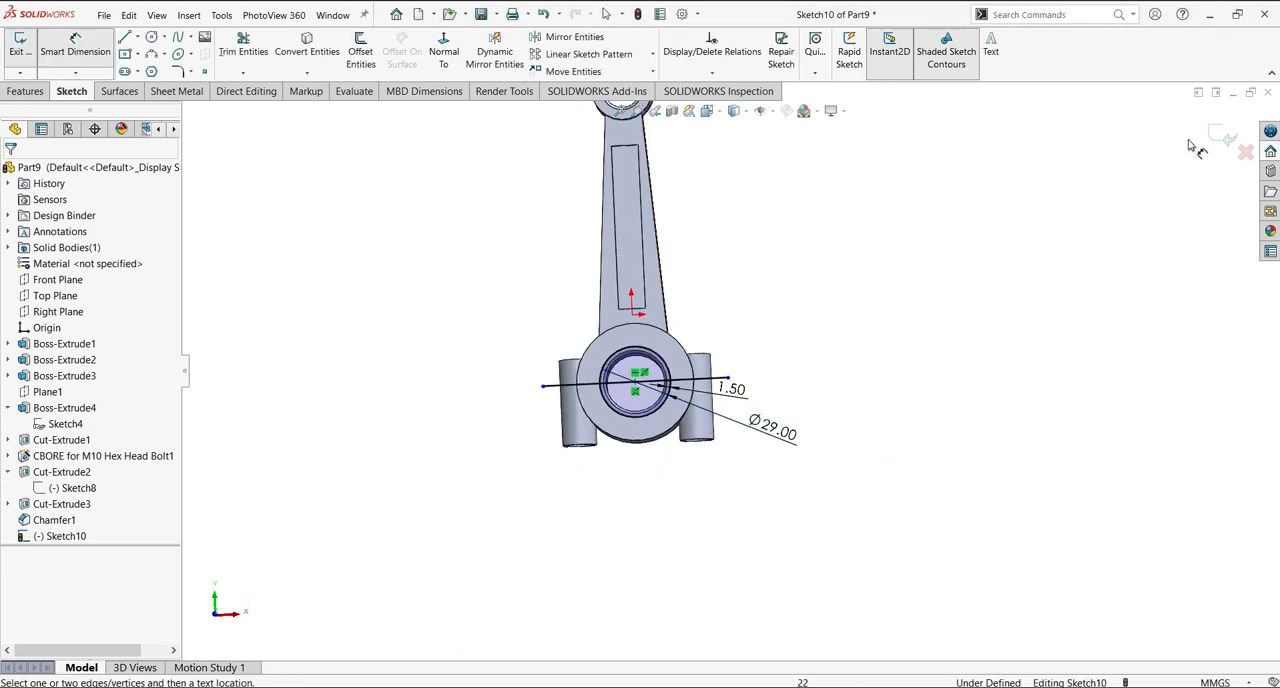
{"action": "left_click", "coordinate": [247, 92]}
{"action": "left_click", "coordinate": [328, 42]}
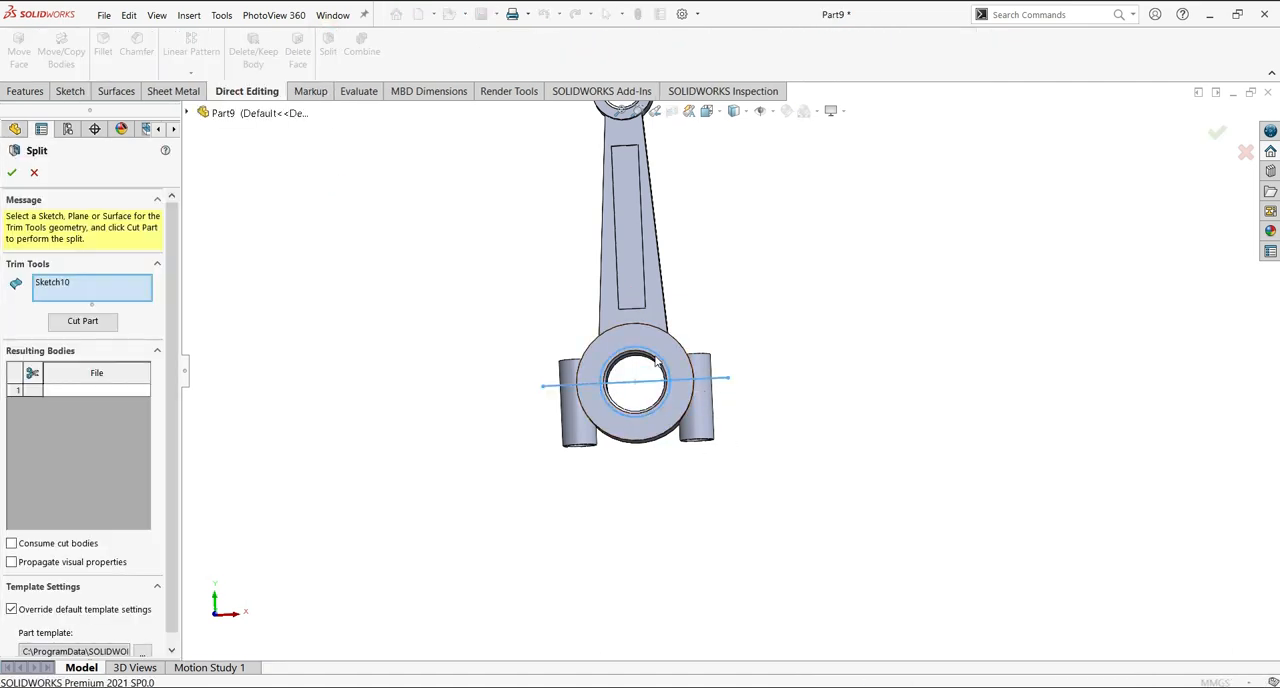
{"action": "left_click", "coordinate": [88, 322]}
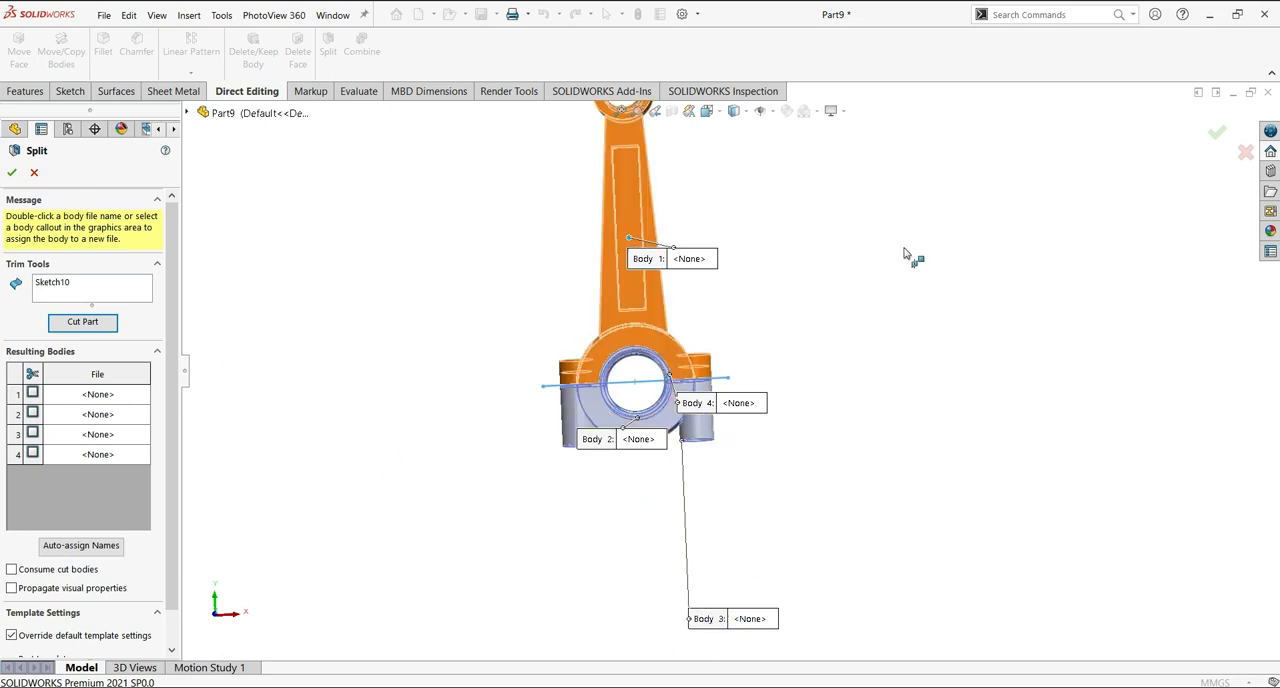
{"action": "left_click", "coordinate": [34, 174]}
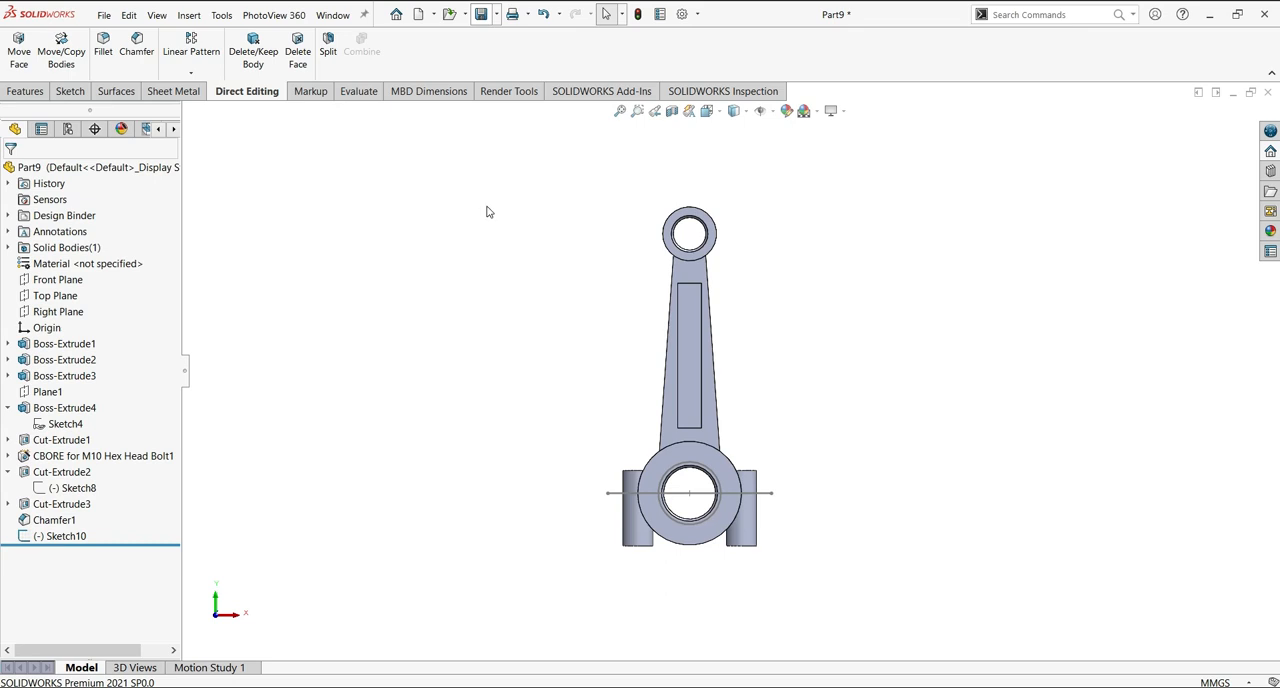
Save the part in the Documents folder as "connecting rod a".
{"action": "key", "text": "ctrl+s"}
{"action": "type", "text": "connecting rod "}
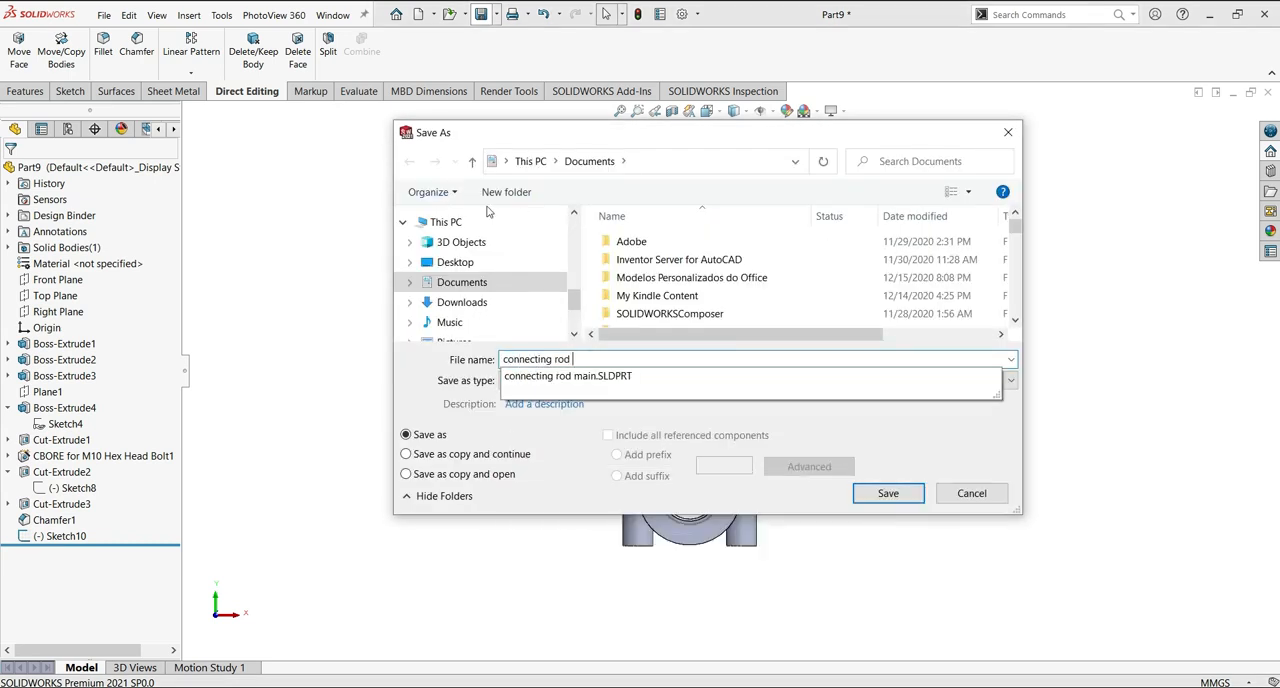
{"action": "type", "text": "11"}
{"action": "key", "text": "BackSpace"}
{"action": "type", "text": "a"}
{"action": "left_click", "coordinate": [916, 493]}
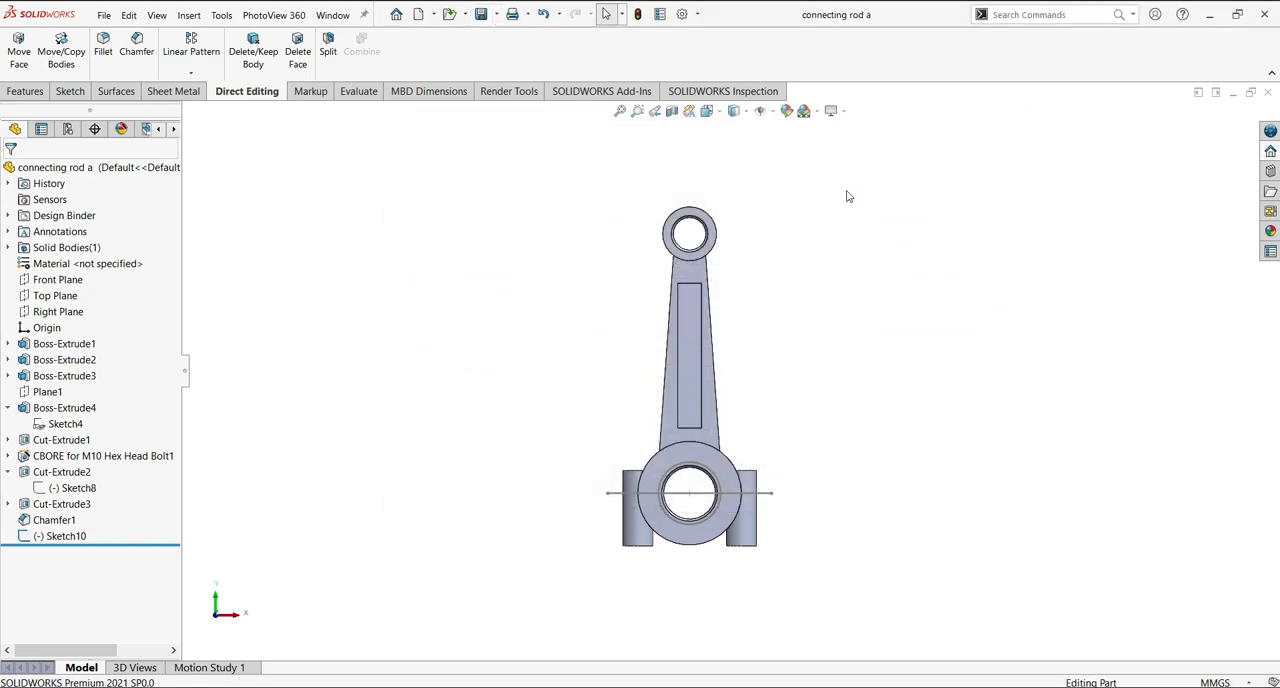
Cut the part into separate bodies with Split, using the line-and-circle sketch on the large end as trim tool.
{"action": "left_click", "coordinate": [328, 45]}
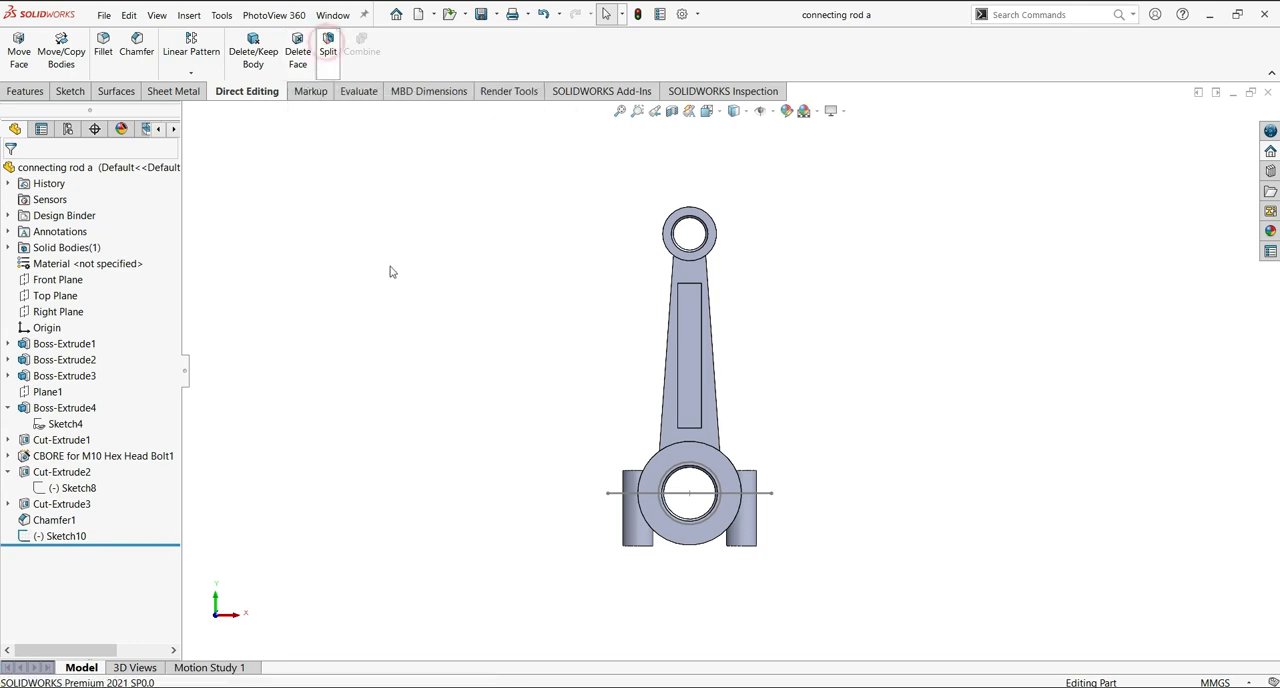
{"action": "left_click", "coordinate": [739, 496]}
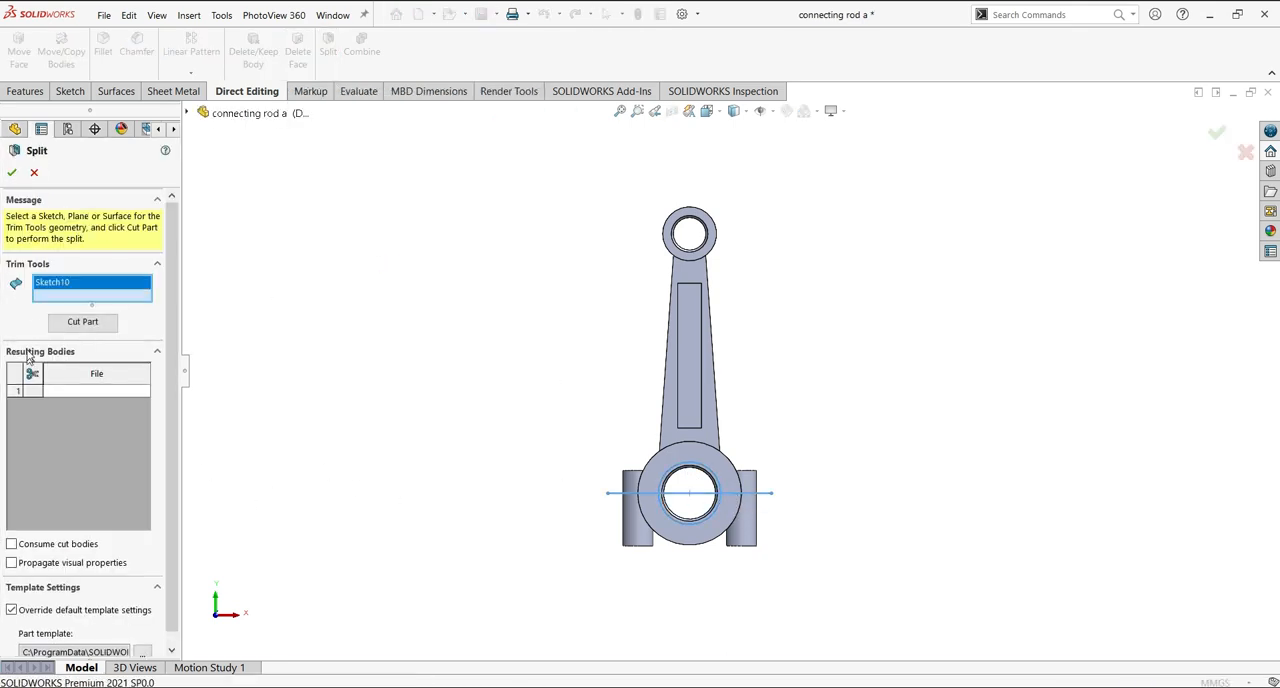
{"action": "left_click", "coordinate": [72, 324]}
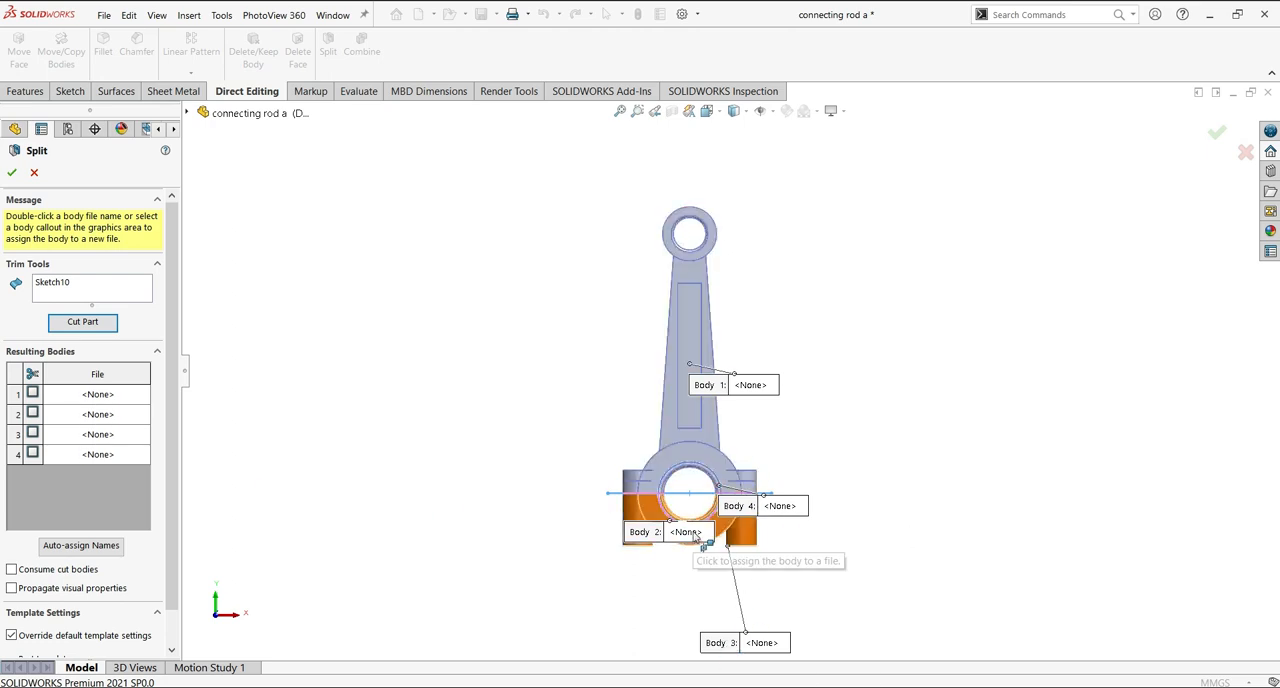
Assign the main rod body (Body 1) to a new part file named "con rod a1".
{"action": "double_click", "coordinate": [97, 396]}
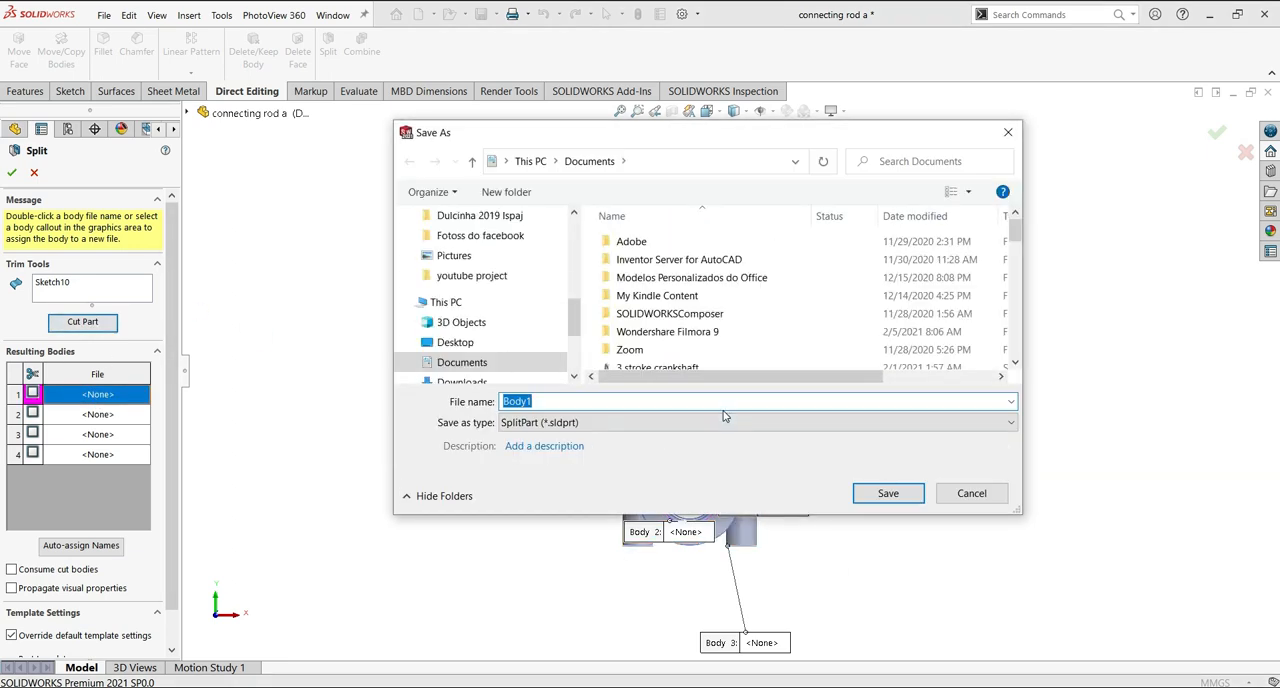
{"action": "type", "text": "conne"}
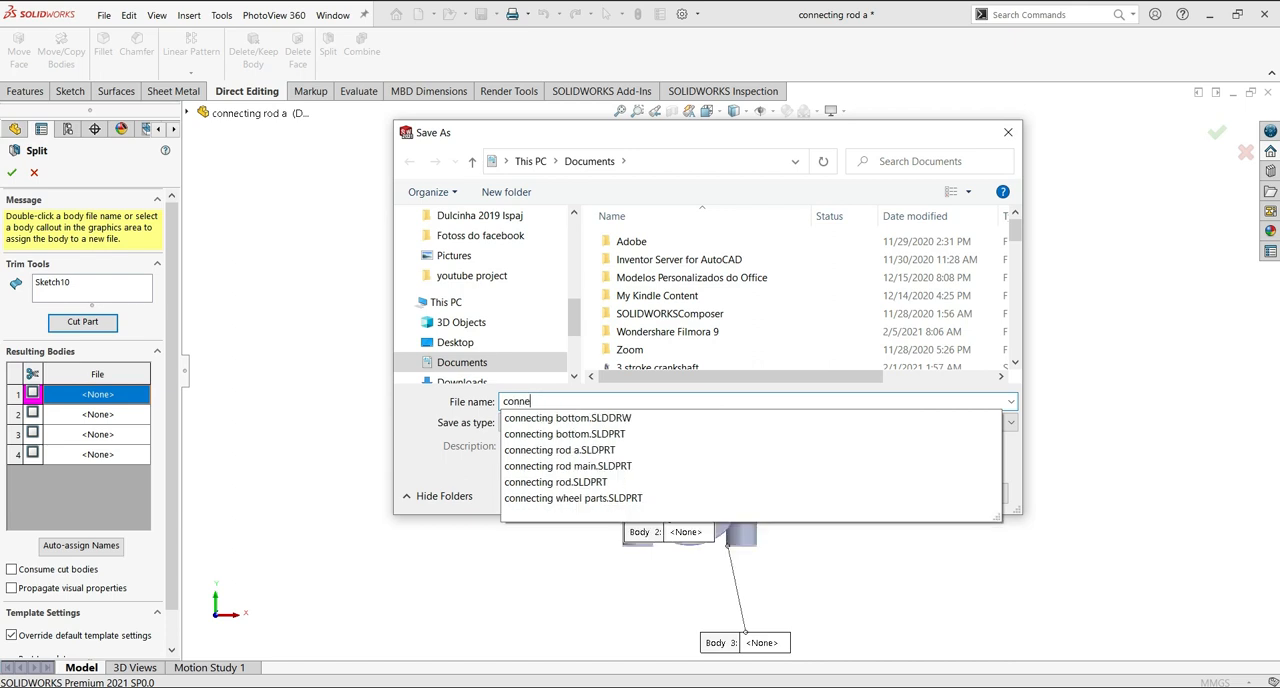
{"action": "type", "text": "cting rod"}
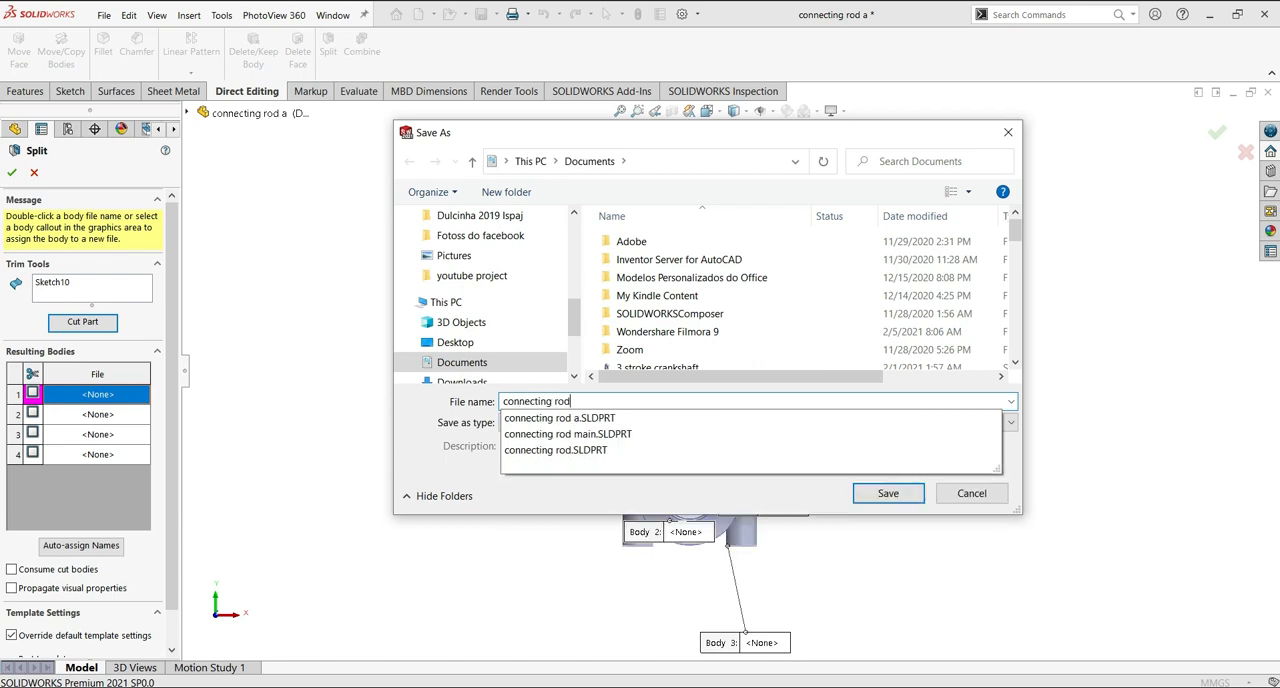
{"action": "key", "text": "BackSpace"}
{"action": "key", "text": "BackSpace"}
{"action": "key", "text": "BackSpace"}
{"action": "key", "text": "BackSpace"}
{"action": "key", "text": "BackSpace"}
{"action": "key", "text": "BackSpace"}
{"action": "key", "text": "BackSpace"}
{"action": "key", "text": "BackSpace"}
{"action": "key", "text": "BackSpace"}
{"action": "key", "text": "BackSpace"}
{"action": "key", "text": "BackSpace"}
{"action": "key", "text": "BackSpace"}
{"action": "key", "text": "BackSpace"}
{"action": "type", "text": "con rod"}
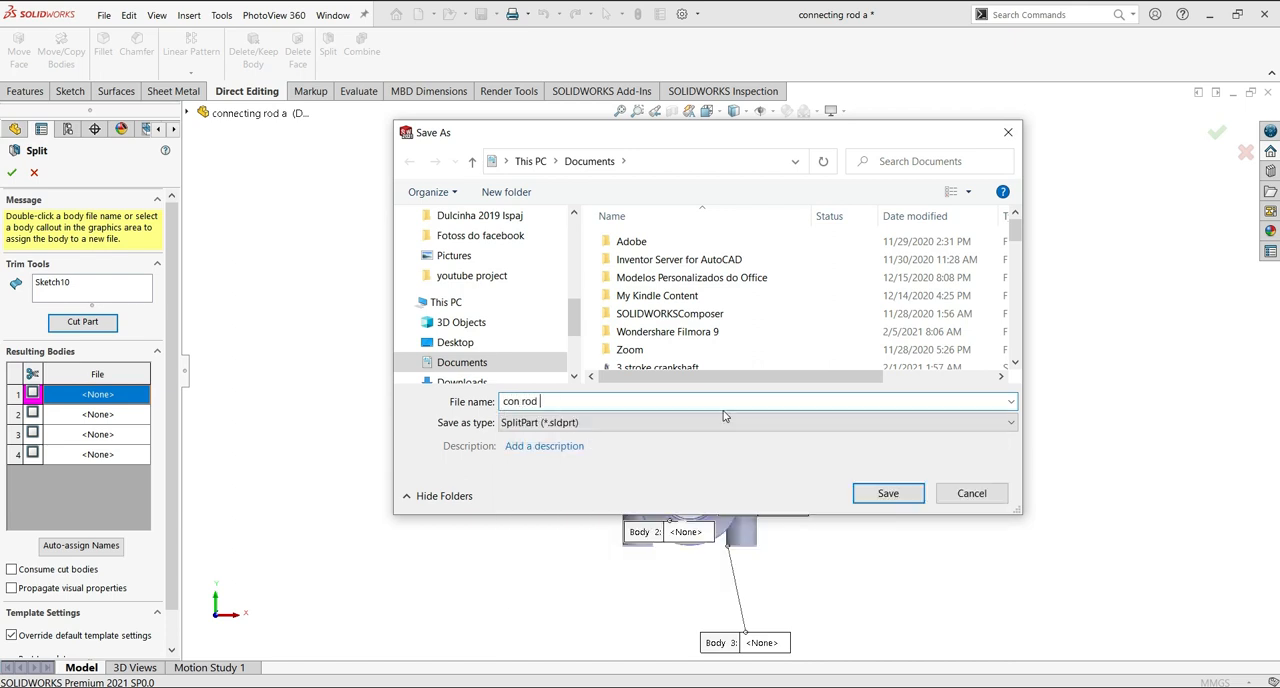
{"action": "left_click", "coordinate": [888, 493]}
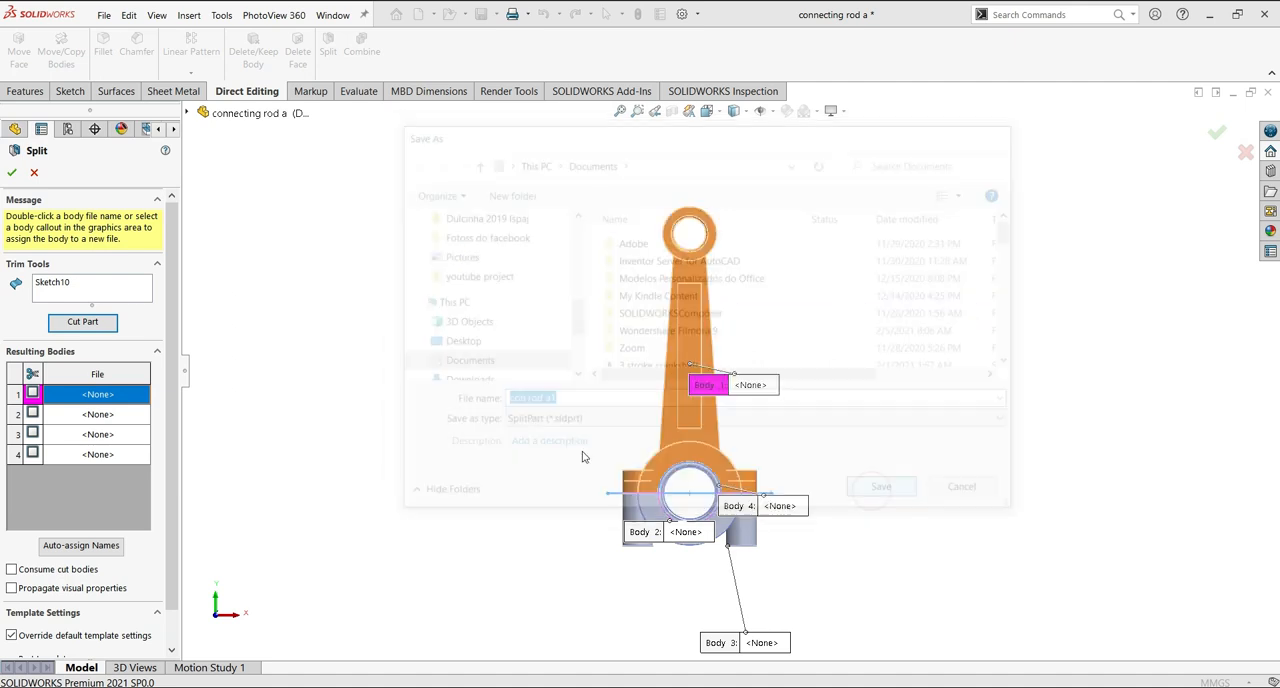
Assign the lower bearing shell (Body 2) to a new part file named "con rod a2".
{"action": "double_click", "coordinate": [105, 418]}
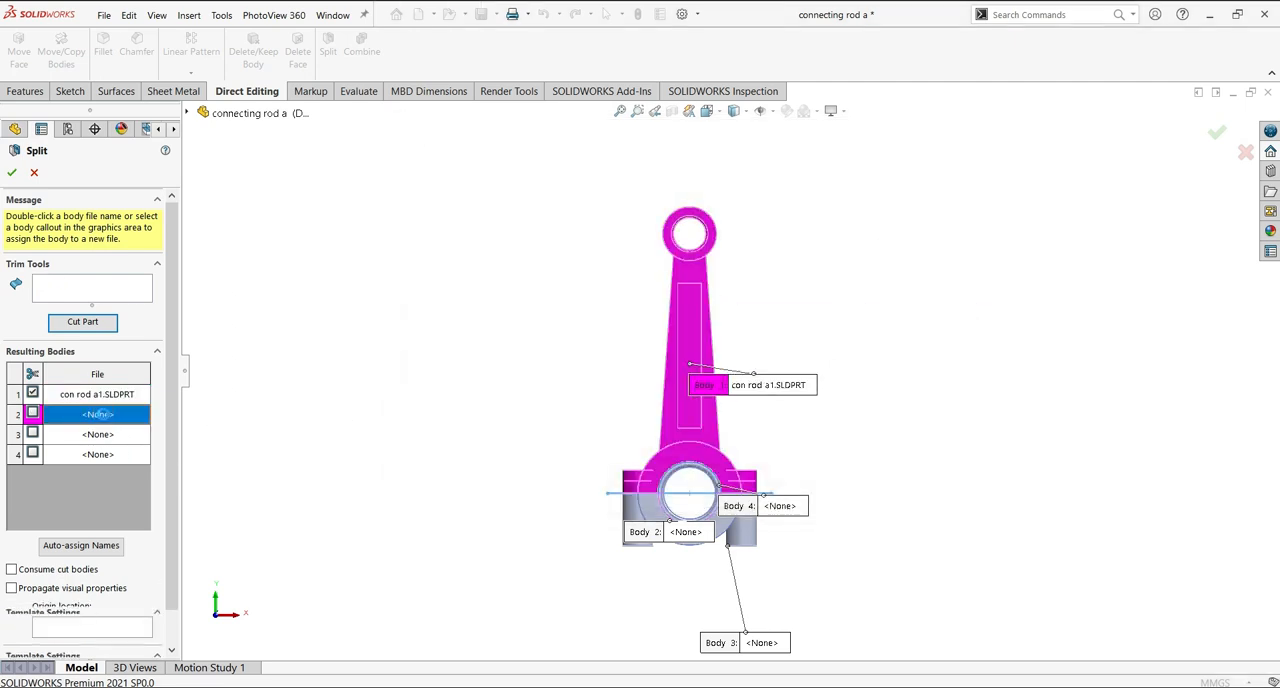
{"action": "type", "text": "con rod"}
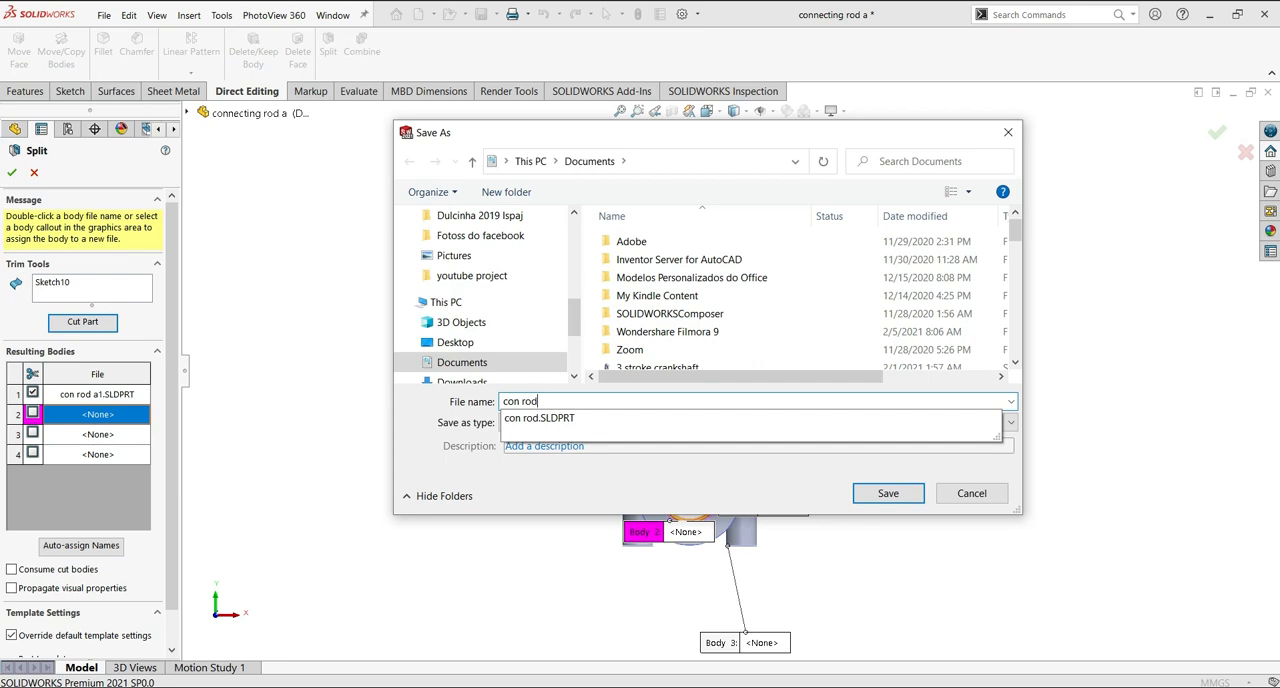
{"action": "type", "text": " a2"}
{"action": "left_click", "coordinate": [885, 495]}
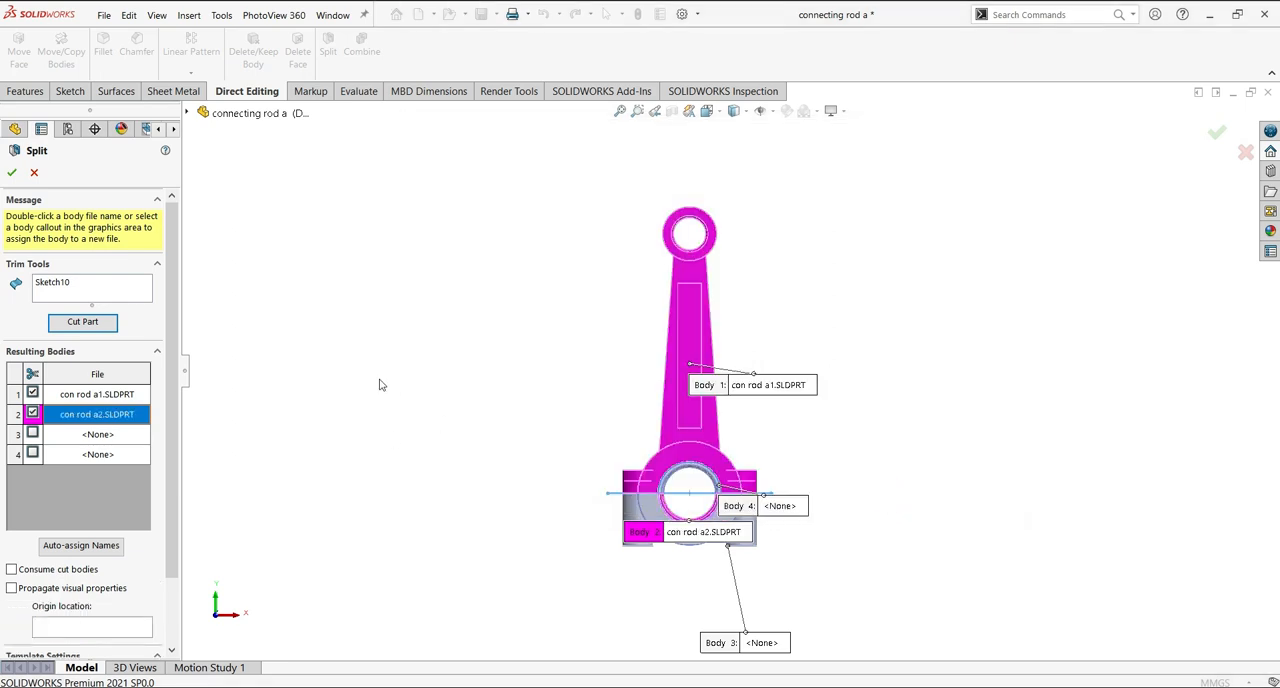
Assign the bearing cap (Body 3) to file "con rod a3" and the upper bearing shell (Body 4) to "con rod a4".
{"action": "double_click", "coordinate": [98, 435]}
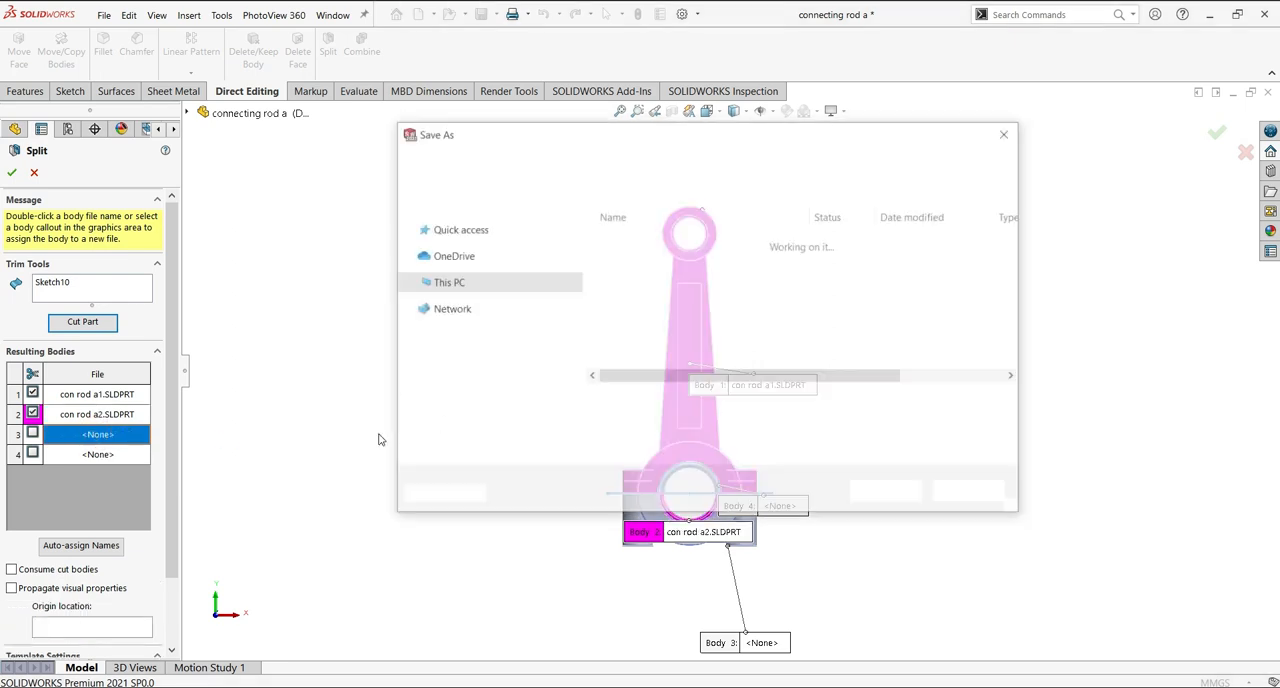
{"action": "type", "text": "con rod a3"}
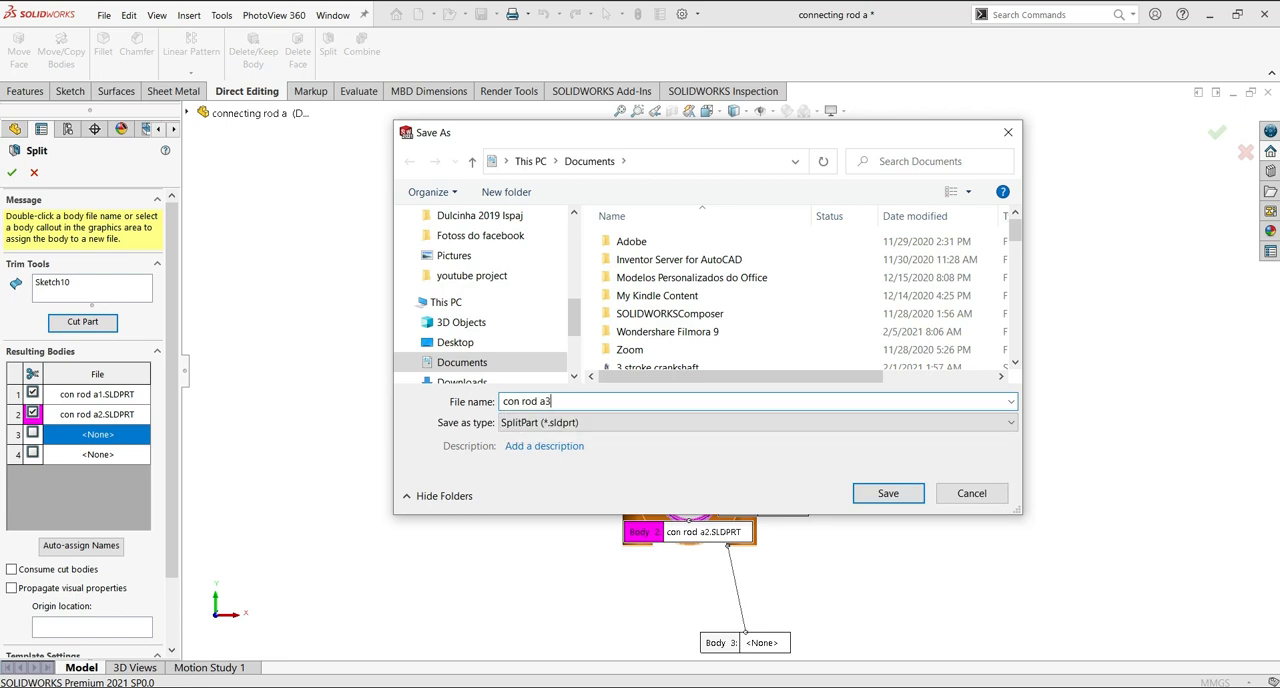
{"action": "left_click", "coordinate": [872, 494]}
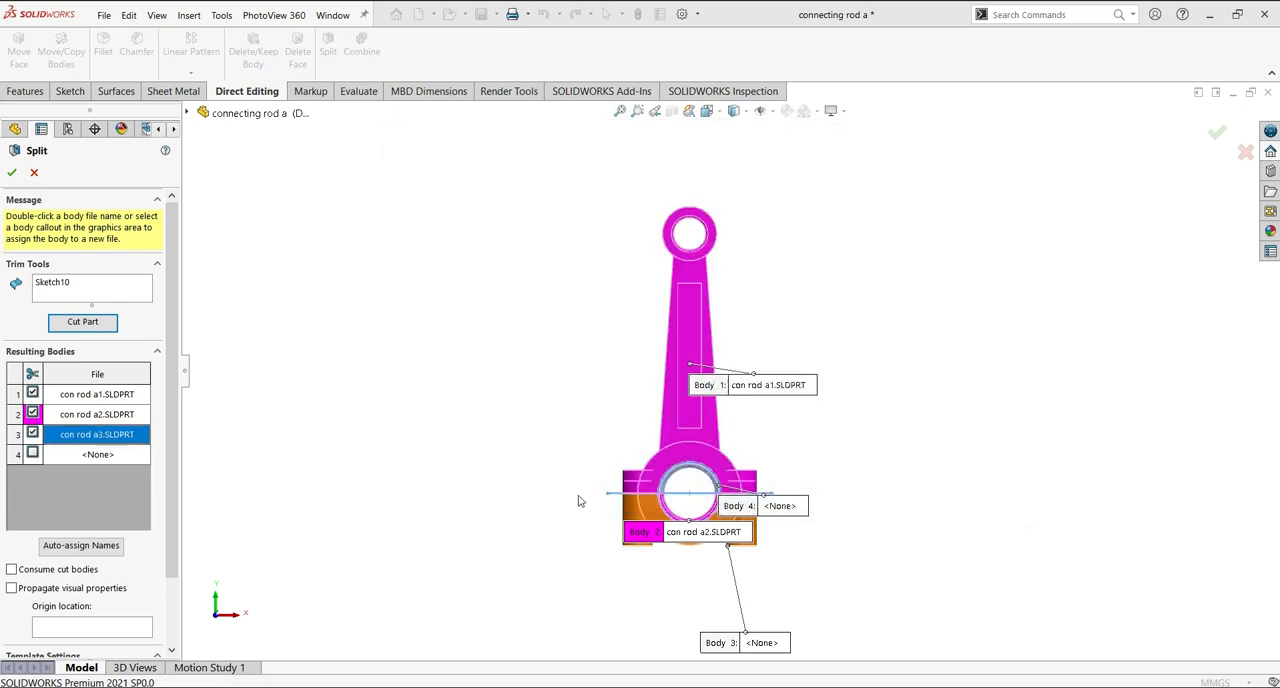
{"action": "double_click", "coordinate": [98, 455]}
{"action": "type", "text": "con rod"}
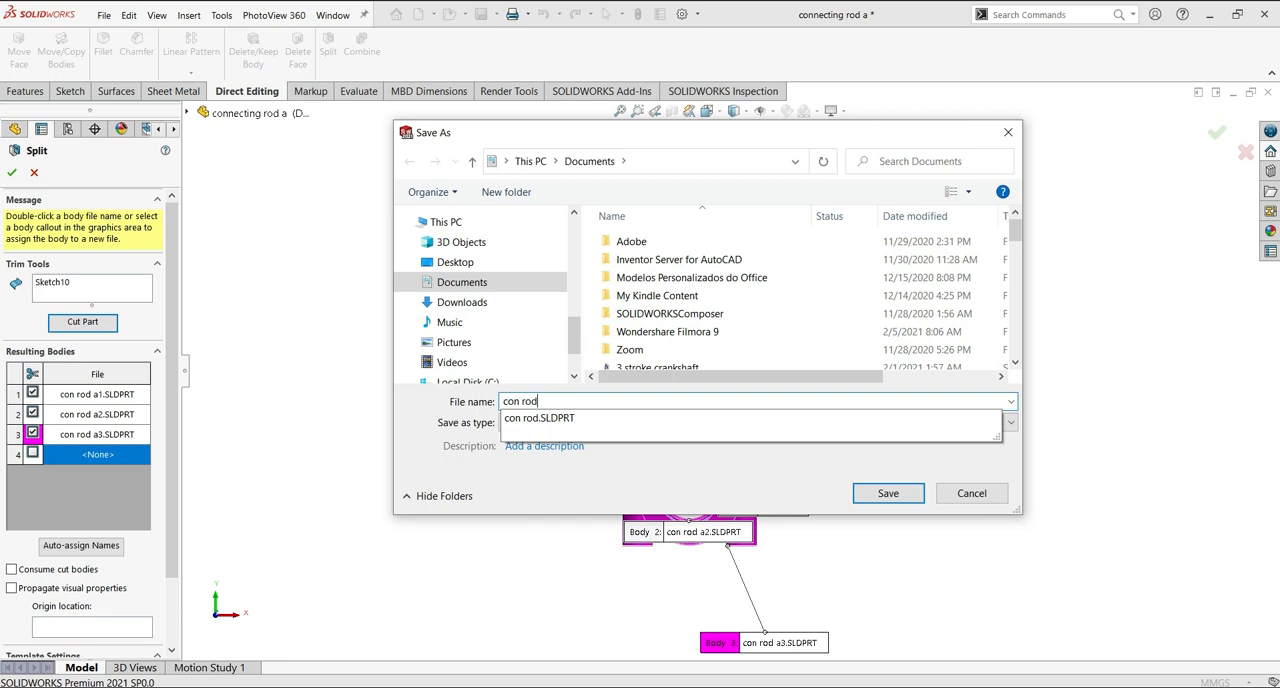
{"action": "type", "text": " a4"}
{"action": "left_click", "coordinate": [872, 494]}
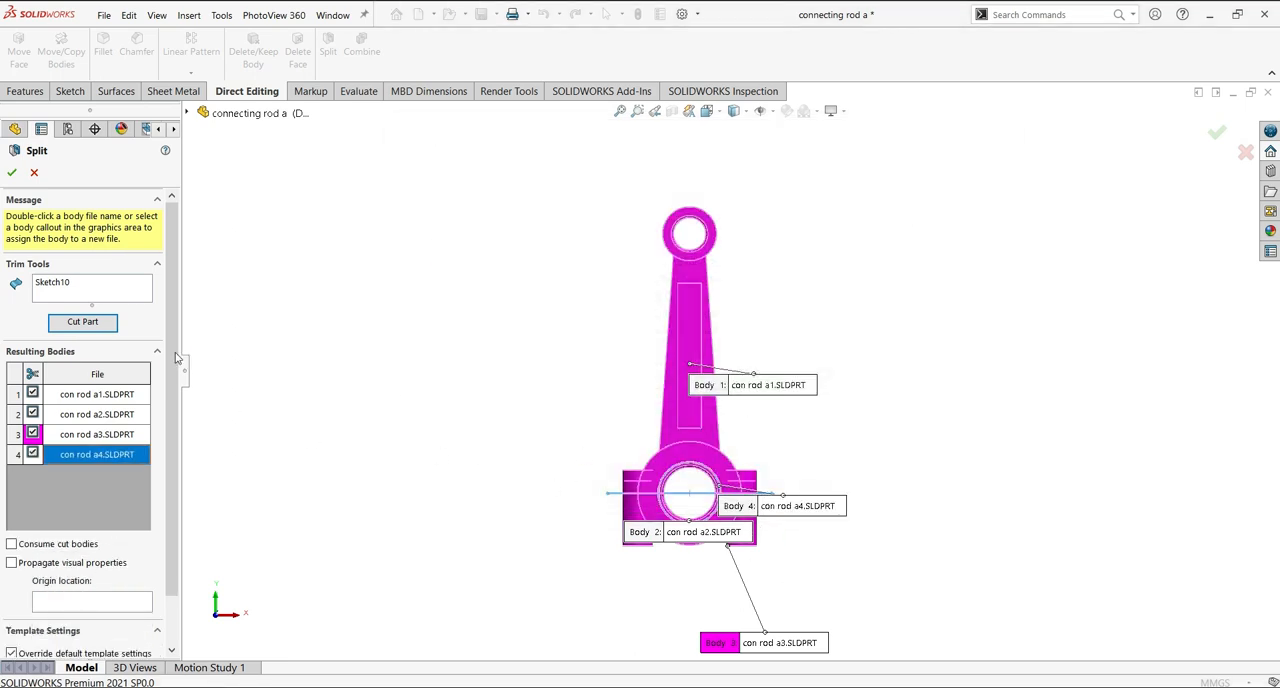
Complete the split with visual properties propagated and the derived parts' units changed to those of the base part.
{"action": "left_click_drag", "start_coordinate": [174, 511], "coordinate": [176, 562]}
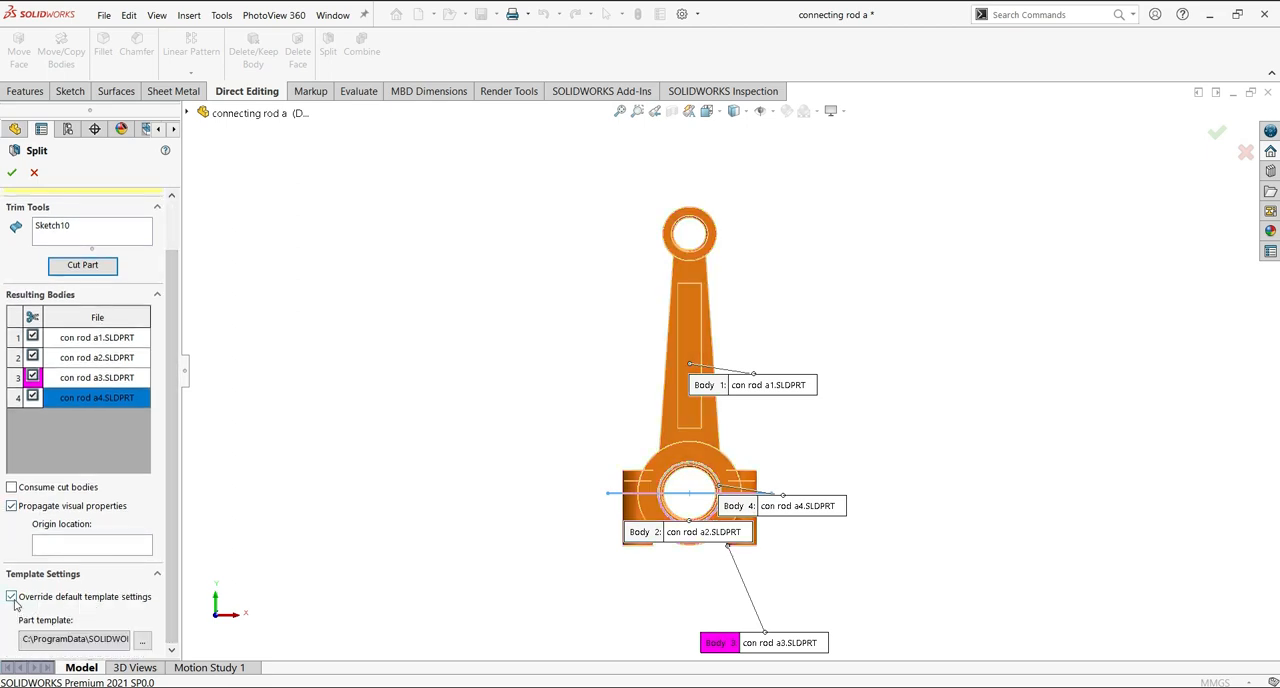
{"action": "scroll", "coordinate": [165, 483], "scroll_direction": "up", "scroll_amount": 2}
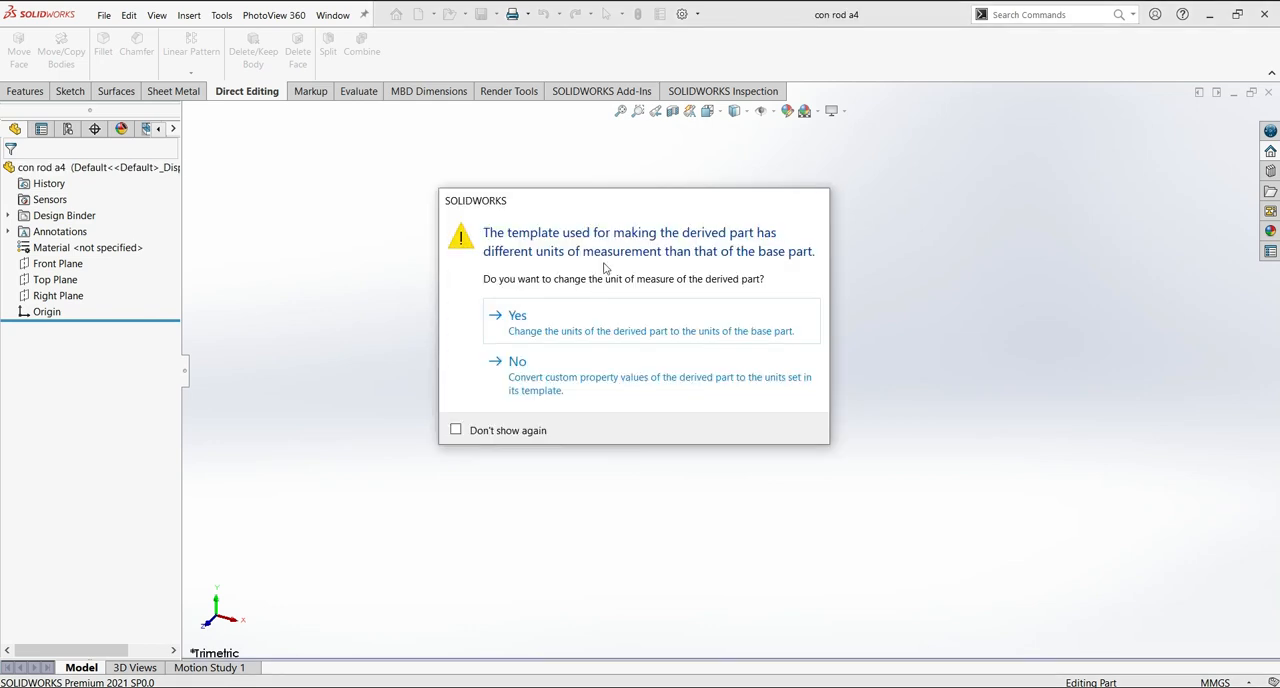
{"action": "left_click", "coordinate": [522, 318]}
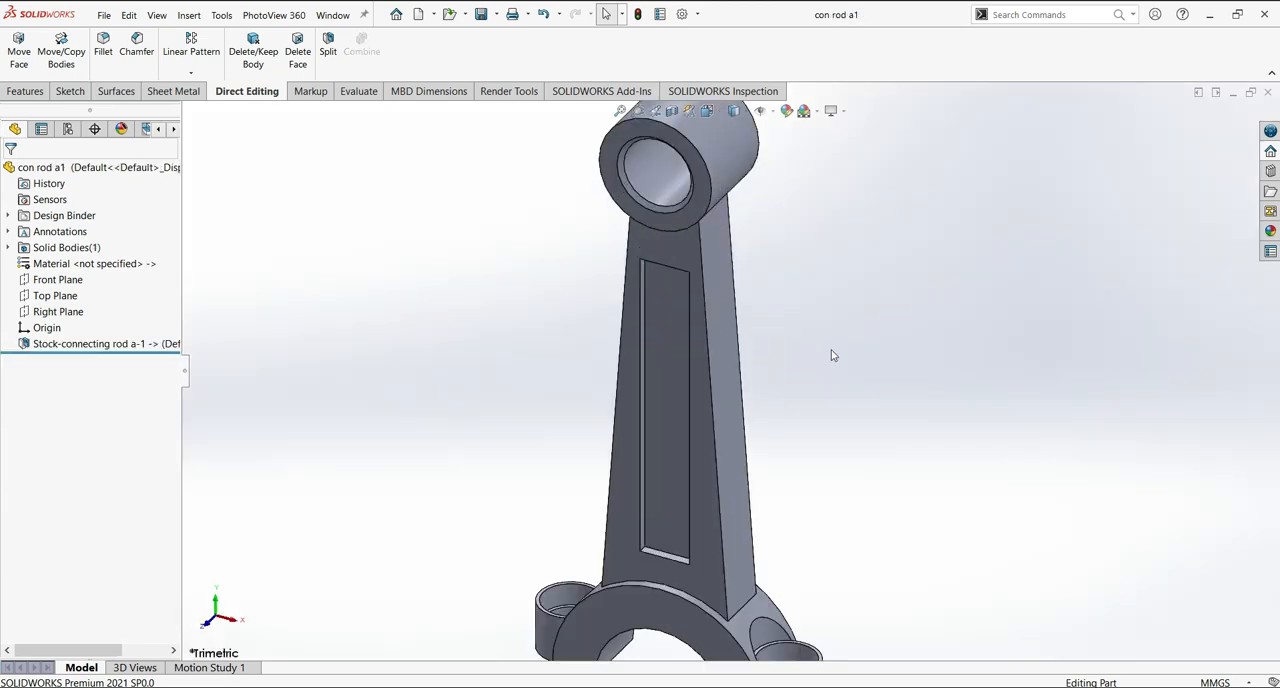
Examine the split connecting rod and the separate part con rod a1 from several sides.
{"action": "scroll", "coordinate": [833, 355], "scroll_direction": "up", "scroll_amount": 3}
{"action": "middle_click_drag", "start_coordinate": [775, 210], "coordinate": [712, 432]}
{"action": "left_click", "coordinate": [900, 660]}
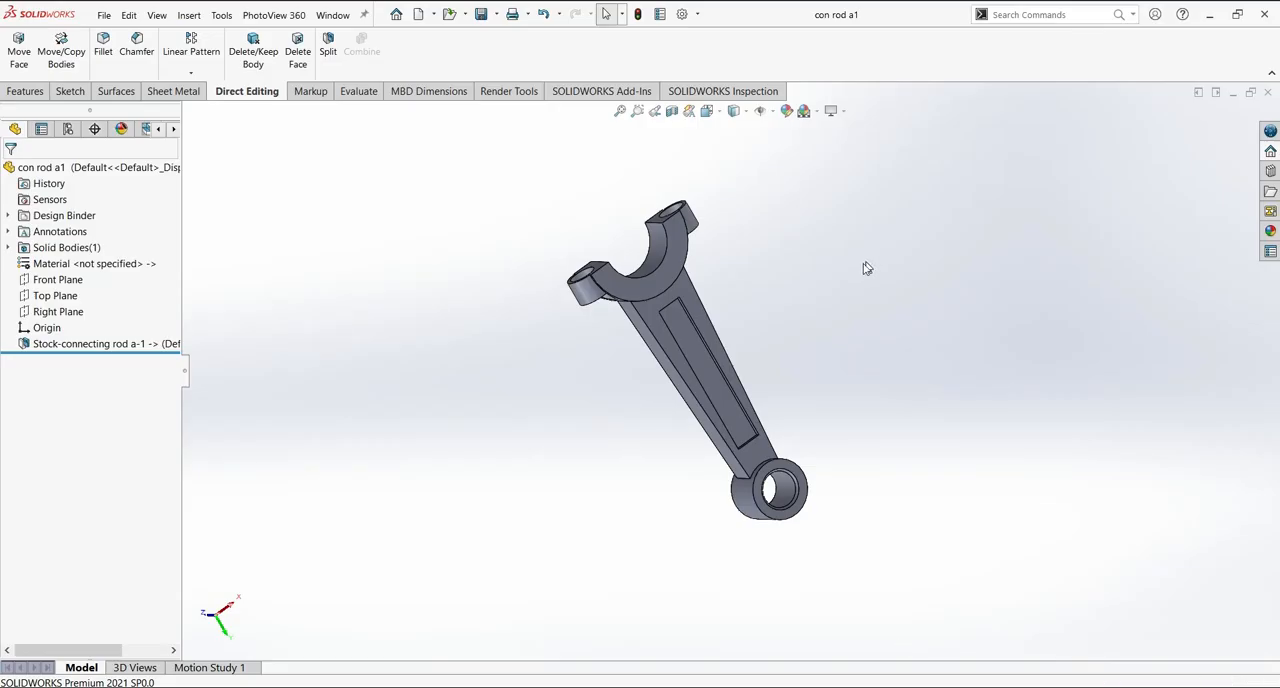
{"action": "middle_click_drag", "start_coordinate": [920, 394], "coordinate": [905, 475]}
{"action": "scroll", "coordinate": [943, 394], "scroll_direction": "up", "scroll_amount": 3}
{"action": "middle_click_drag", "start_coordinate": [943, 394], "coordinate": [715, 547]}
{"action": "left_click", "coordinate": [980, 660]}
{"action": "middle_click_drag", "start_coordinate": [950, 405], "coordinate": [1003, 452]}
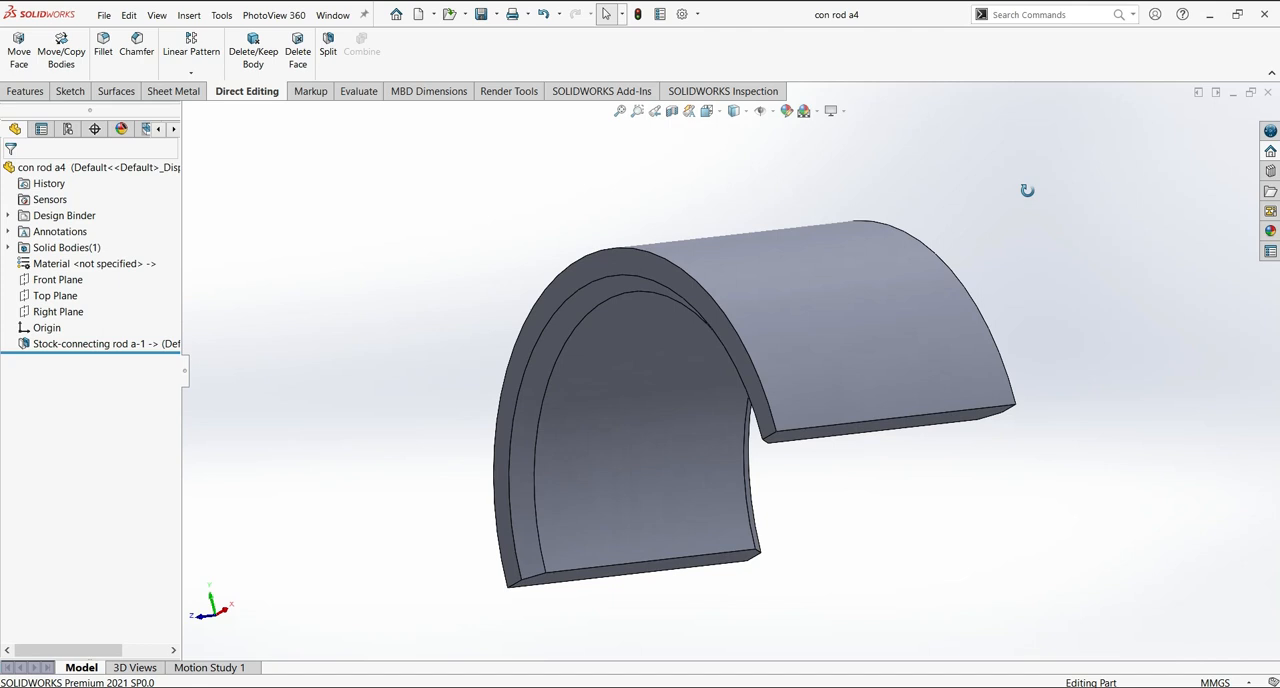
{"action": "middle_click_drag", "start_coordinate": [1023, 191], "coordinate": [1086, 191]}
Apply the wrought iron metal appearance to the main rod part con rod a1.
{"action": "left_click", "coordinate": [1270, 231]}
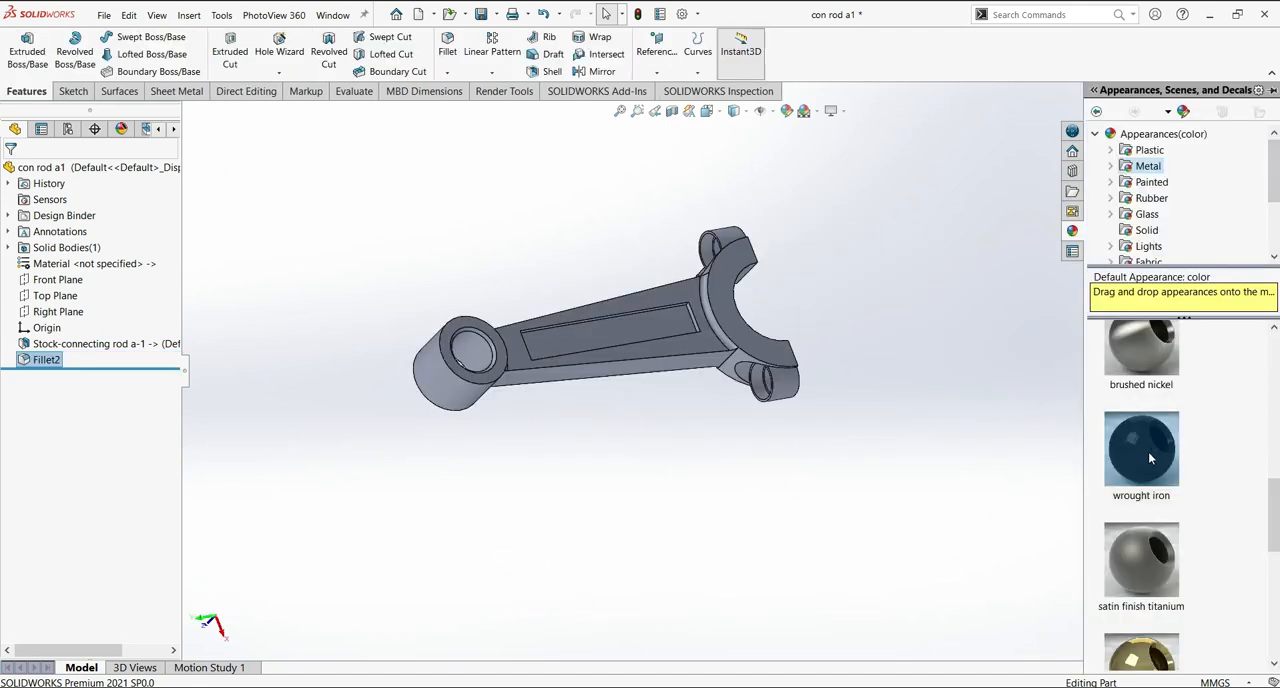
{"action": "left_click_drag", "start_coordinate": [1149, 457], "coordinate": [676, 344]}
{"action": "left_click", "coordinate": [696, 346]}
Apply the wrought iron appearance to the bearing cap part con rod a3.
{"action": "middle_click_drag", "start_coordinate": [955, 344], "coordinate": [740, 200]}
{"action": "left_click", "coordinate": [830, 110]}
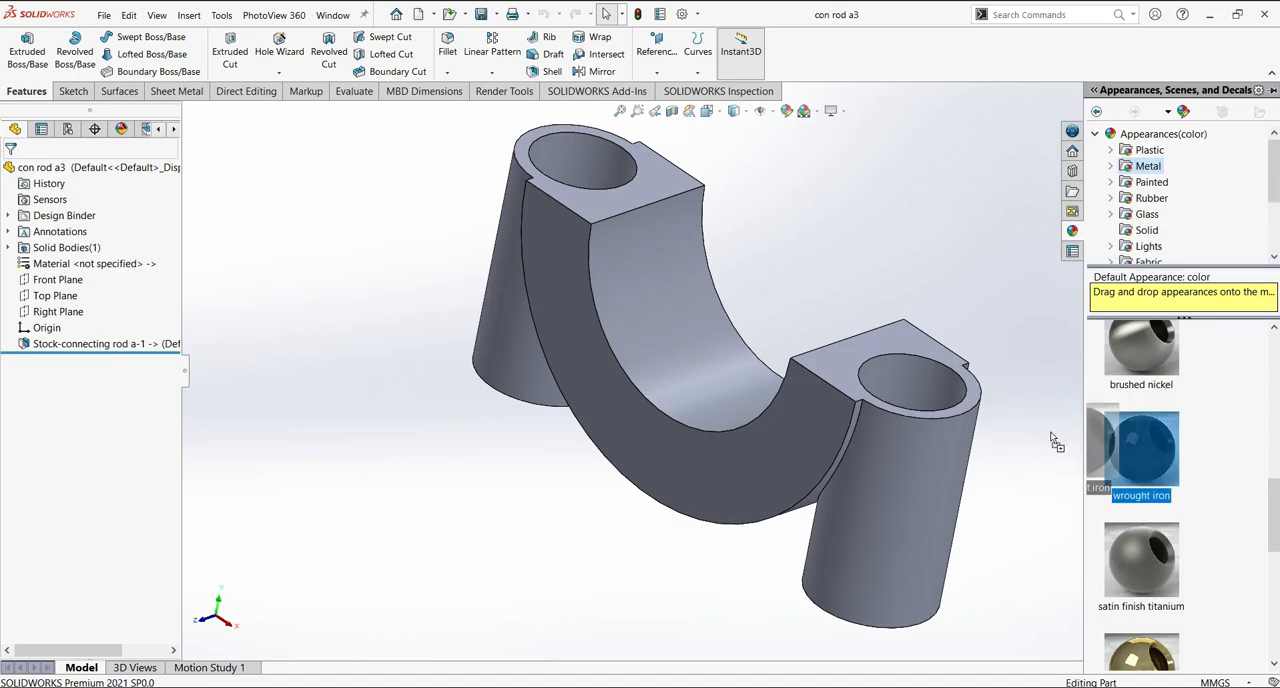
{"action": "left_click_drag", "start_coordinate": [1050, 431], "coordinate": [803, 425]}
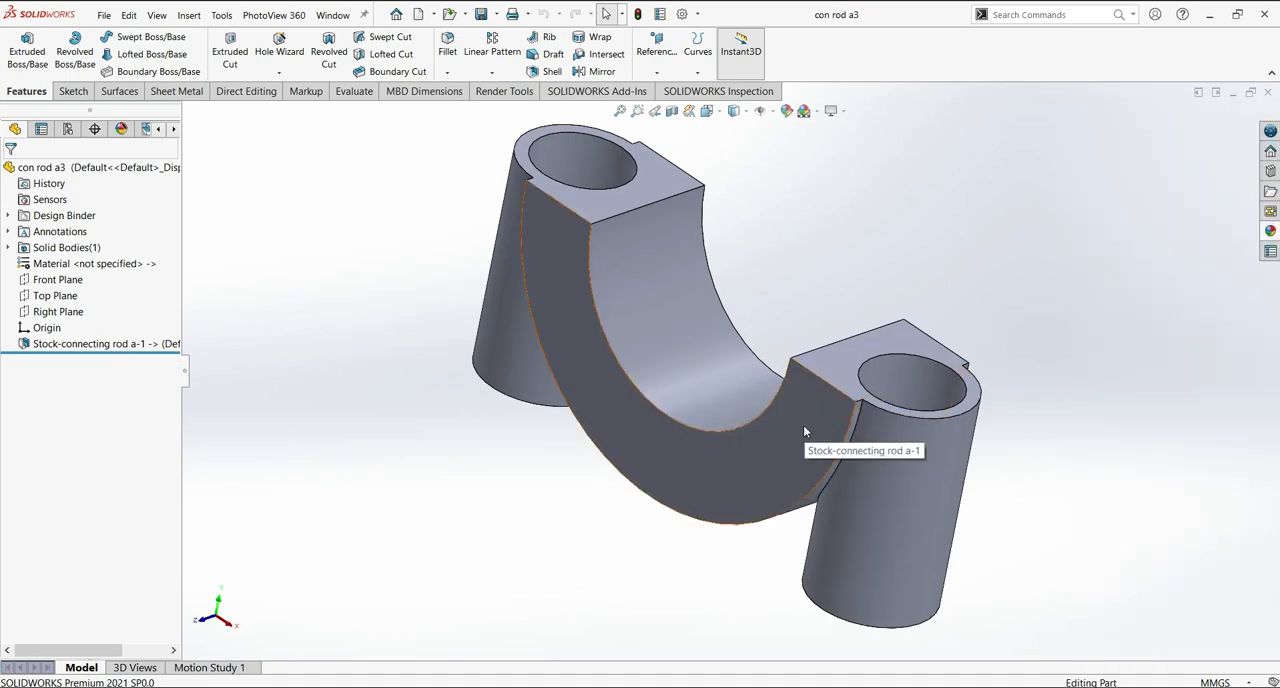
{"action": "left_click", "coordinate": [817, 427]}
Apply the polished steel appearance to the lower bearing shell part con rod a2.
{"action": "middle_click_drag", "start_coordinate": [1080, 281], "coordinate": [689, 614]}
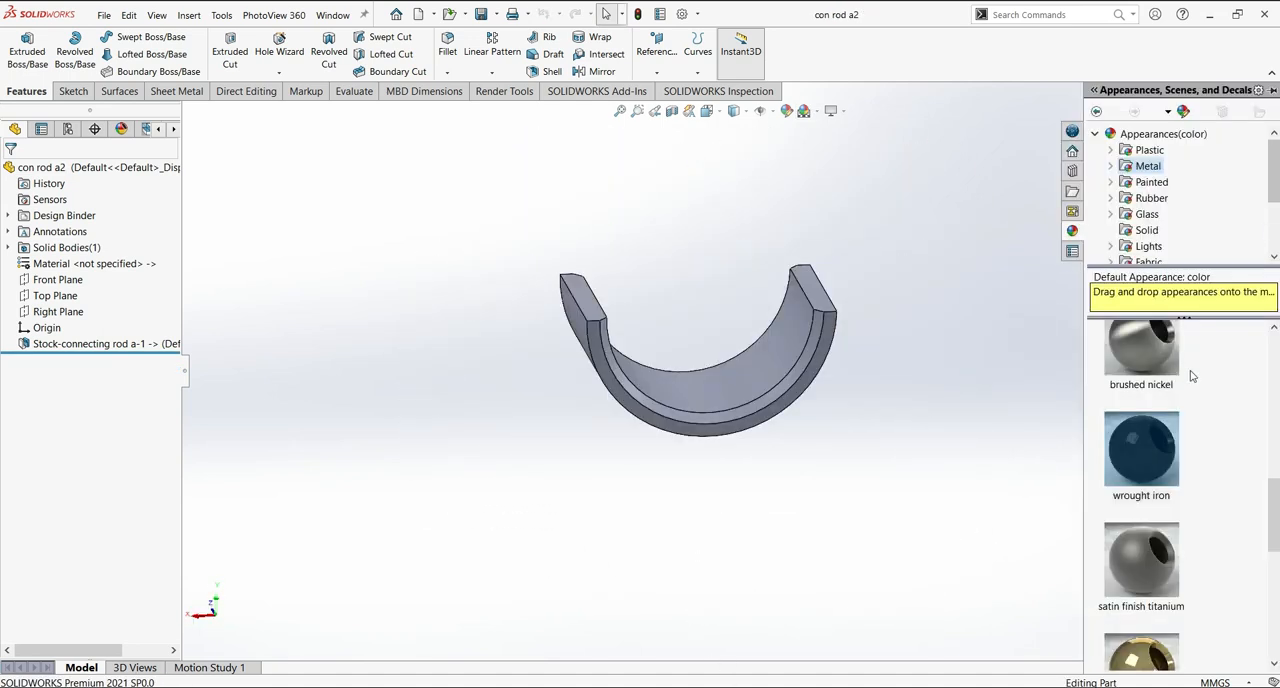
{"action": "scroll", "coordinate": [1195, 400], "scroll_direction": "up", "scroll_amount": 5}
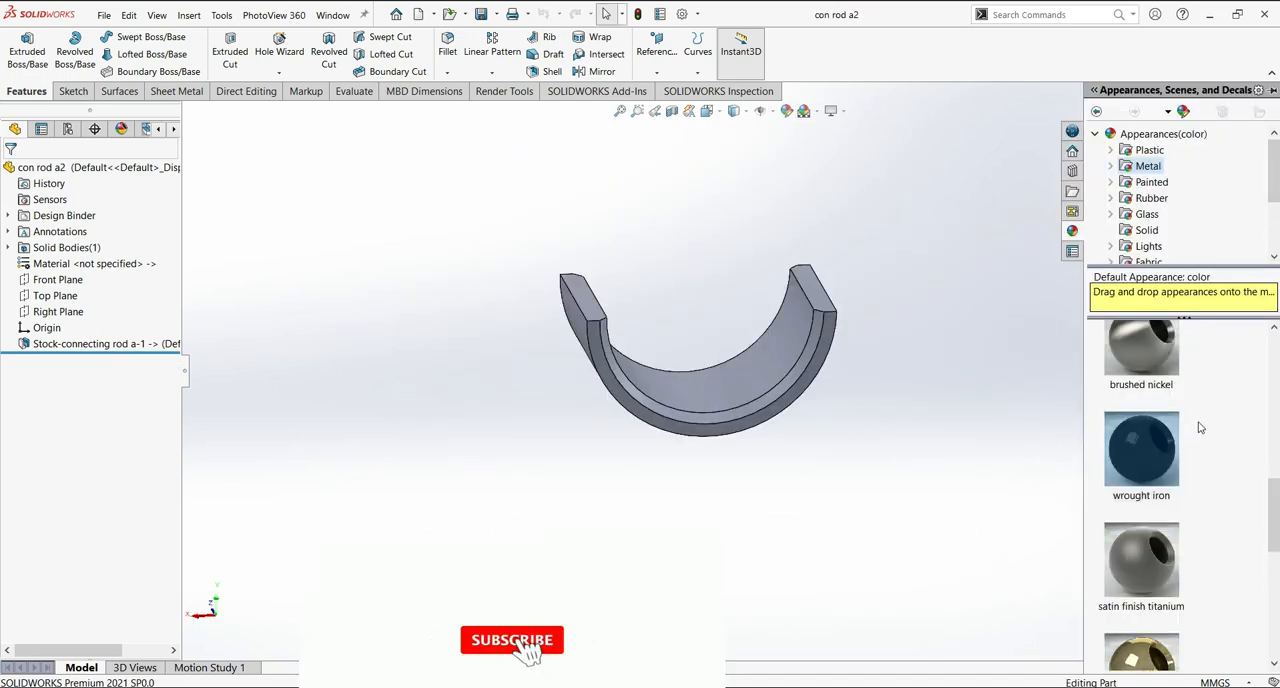
{"action": "scroll", "coordinate": [1234, 463], "scroll_direction": "up", "scroll_amount": 1}
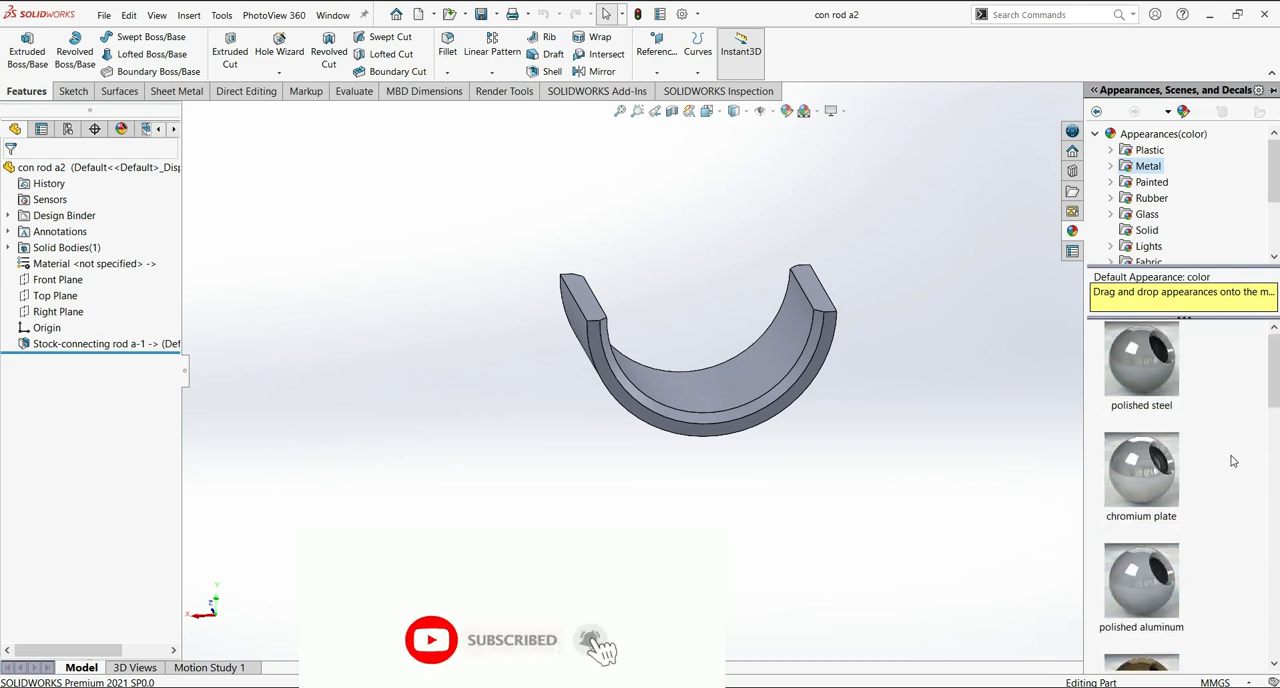
{"action": "left_click_drag", "start_coordinate": [1143, 404], "coordinate": [790, 410]}
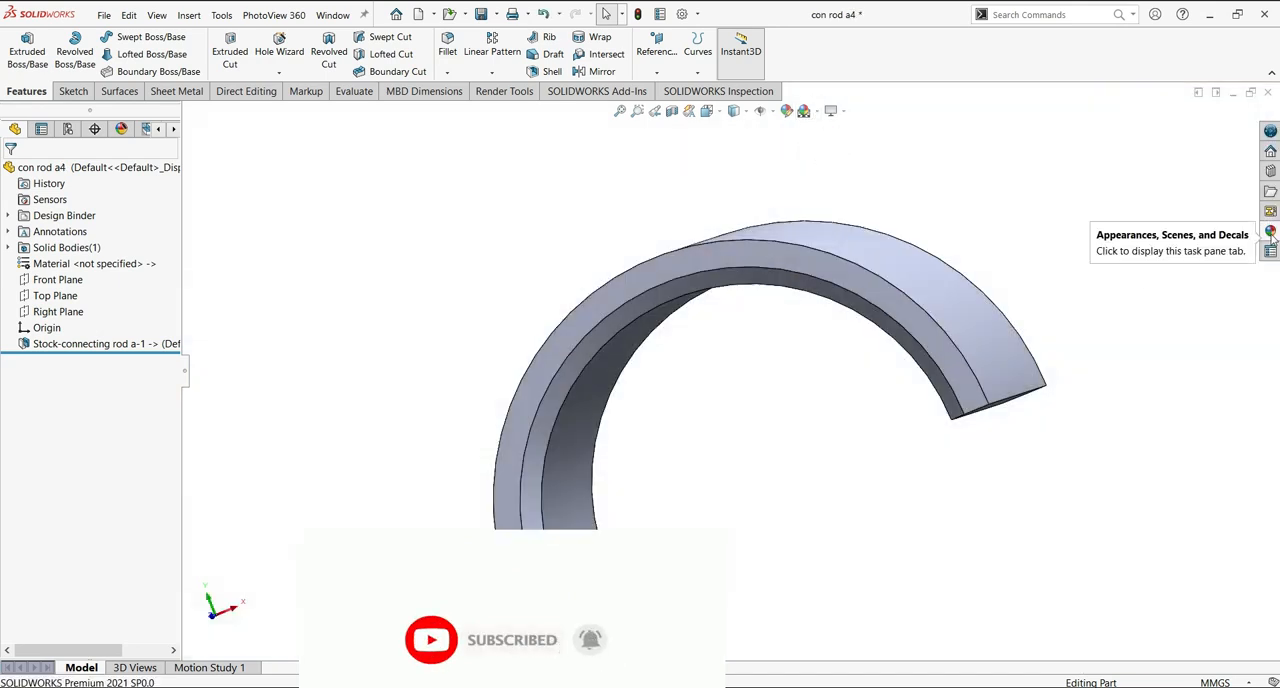
Apply the polished steel appearance to the upper bearing shell part con rod a4.
{"action": "left_click", "coordinate": [1271, 230]}
{"action": "left_click_drag", "start_coordinate": [1161, 396], "coordinate": [883, 303]}
{"action": "left_click", "coordinate": [898, 301]}
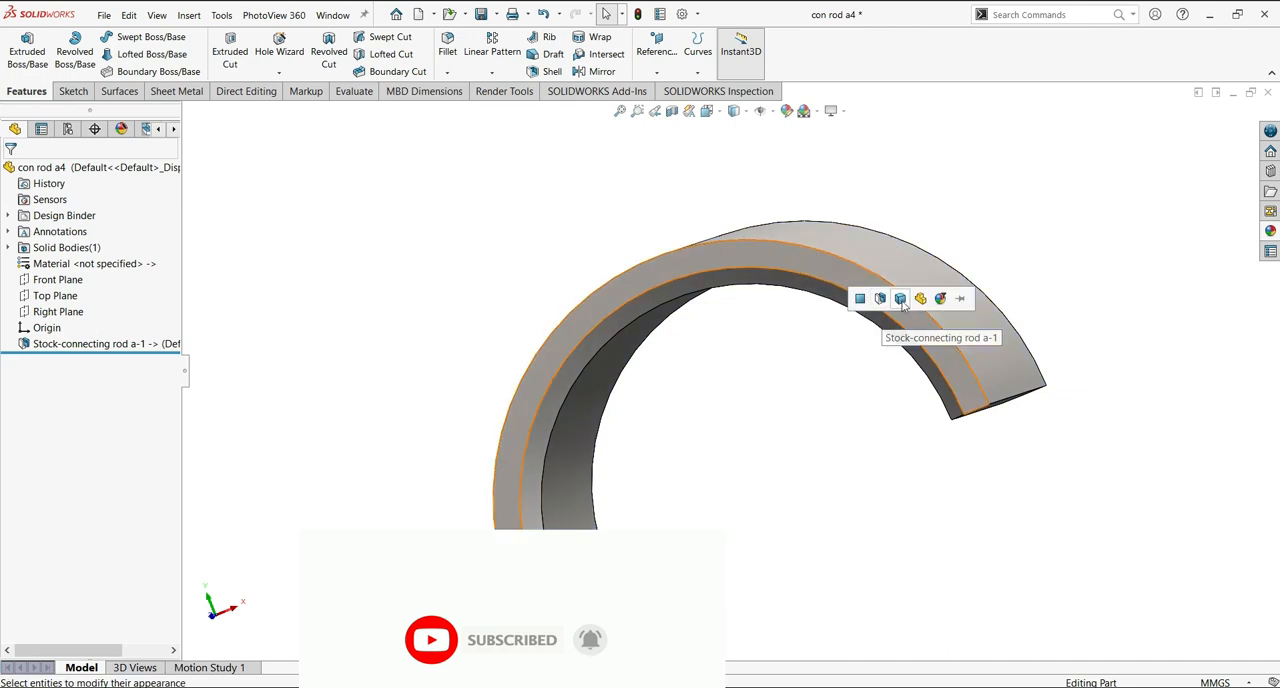
{"action": "middle_click_drag", "start_coordinate": [1016, 459], "coordinate": [586, 363]}
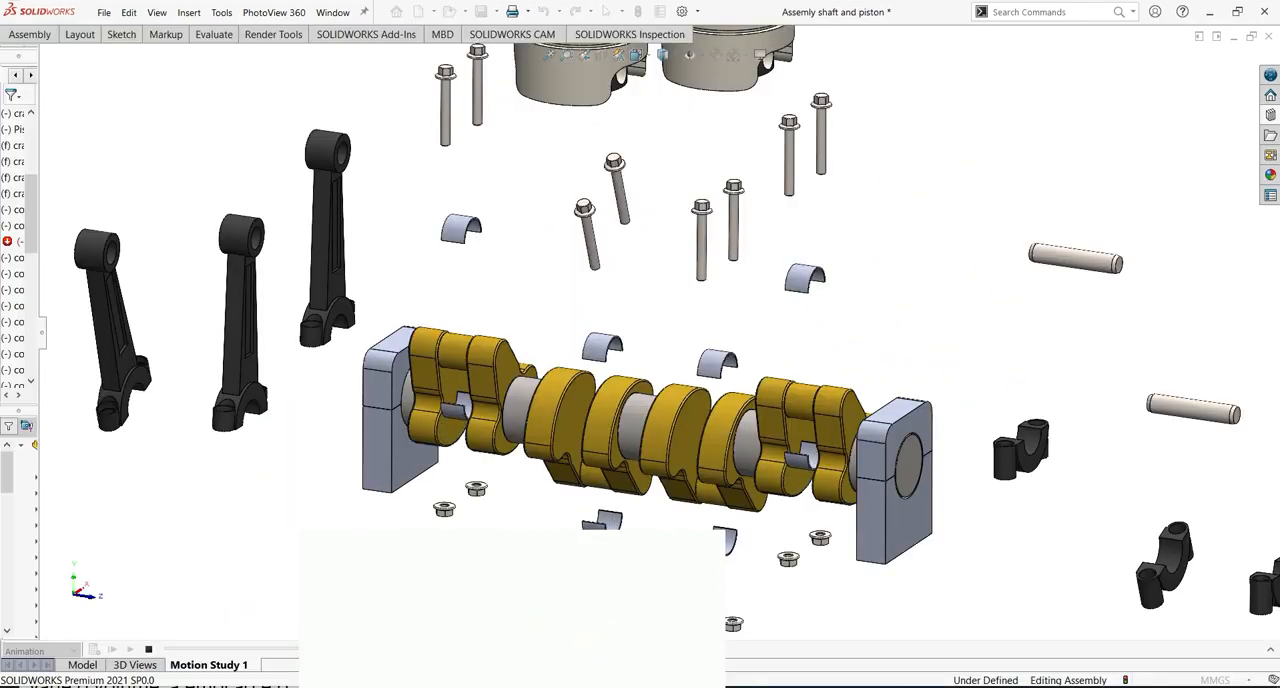